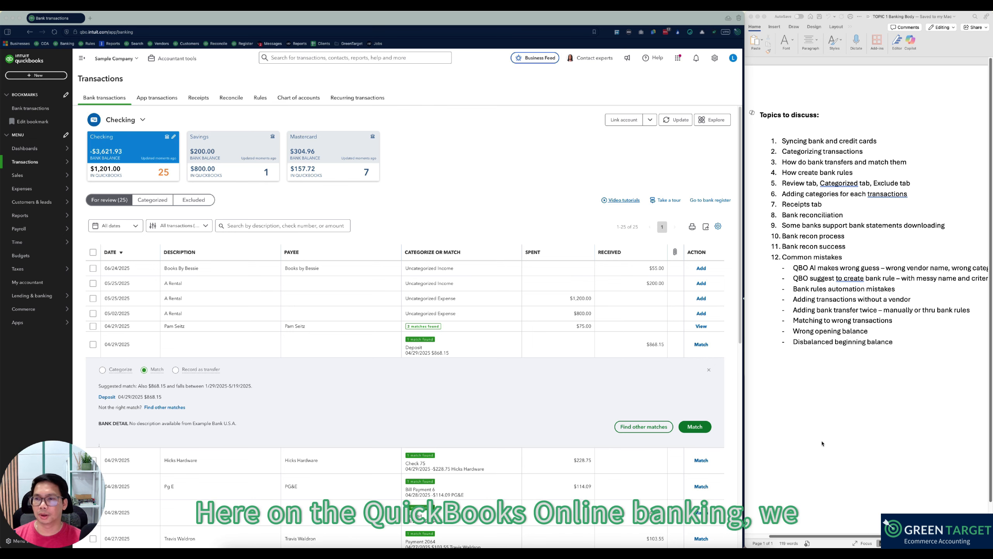
Step: Try to link Bank of America and PayPal as connected accounts, and return to the bank transactions list
click(566, 161)
mouse_move(33, 161)
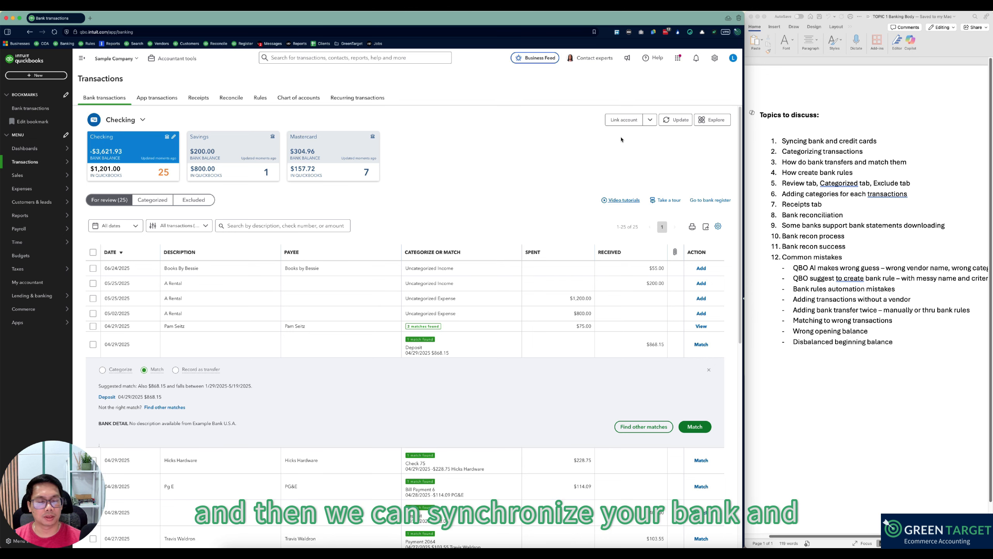
click(624, 120)
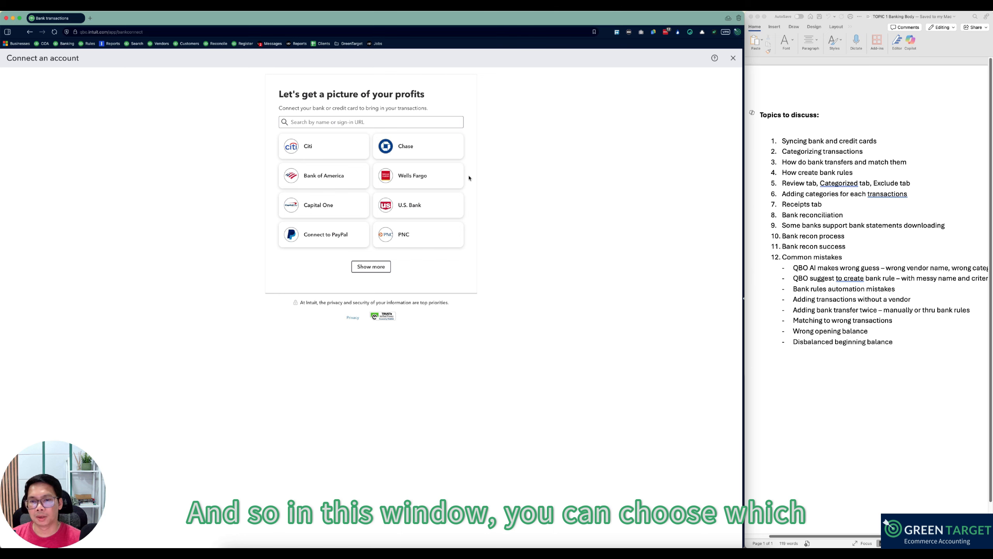
click(338, 119)
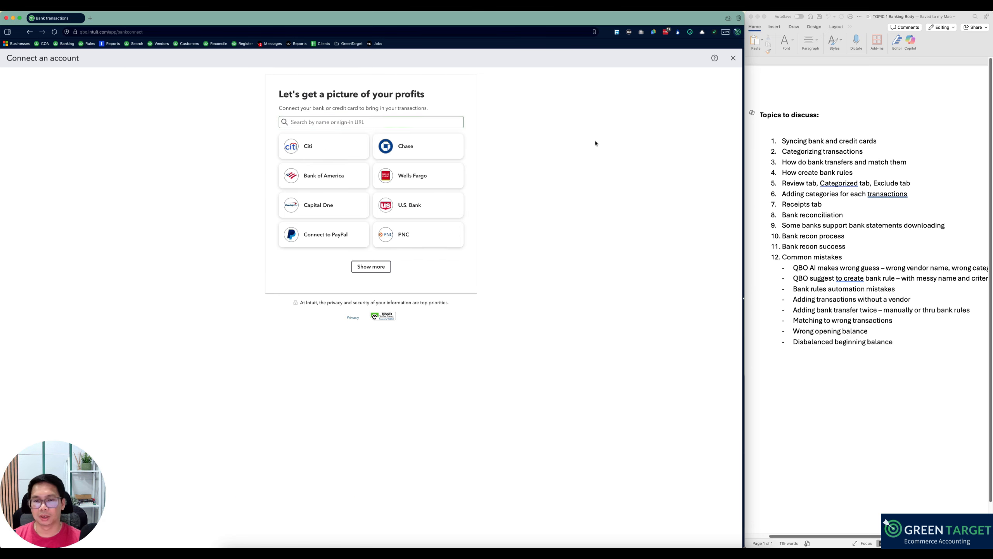
click(523, 137)
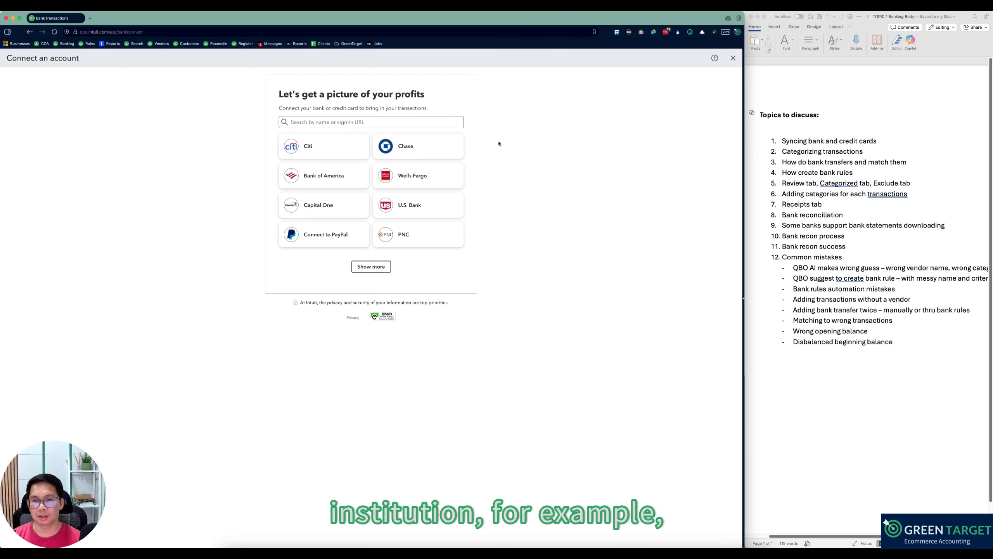
click(332, 179)
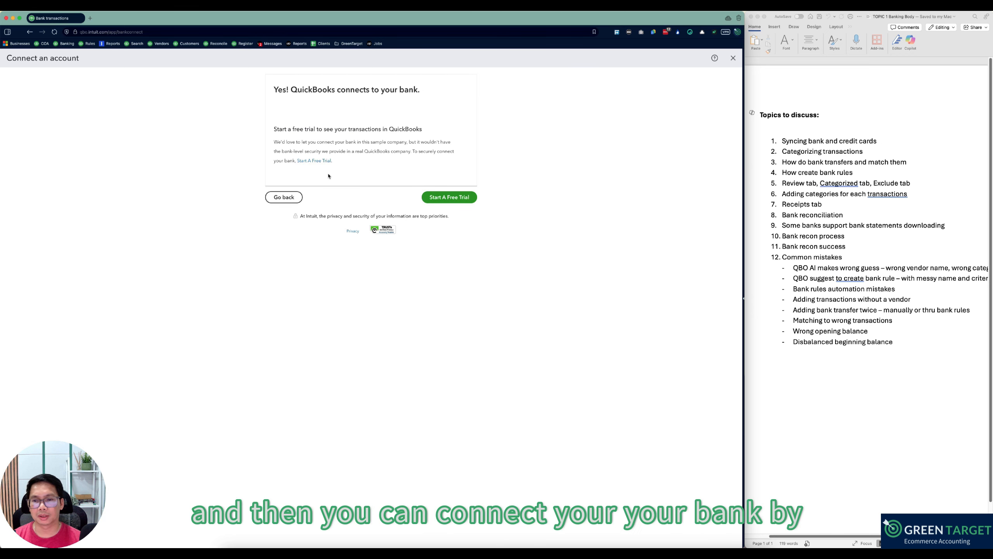
click(285, 198)
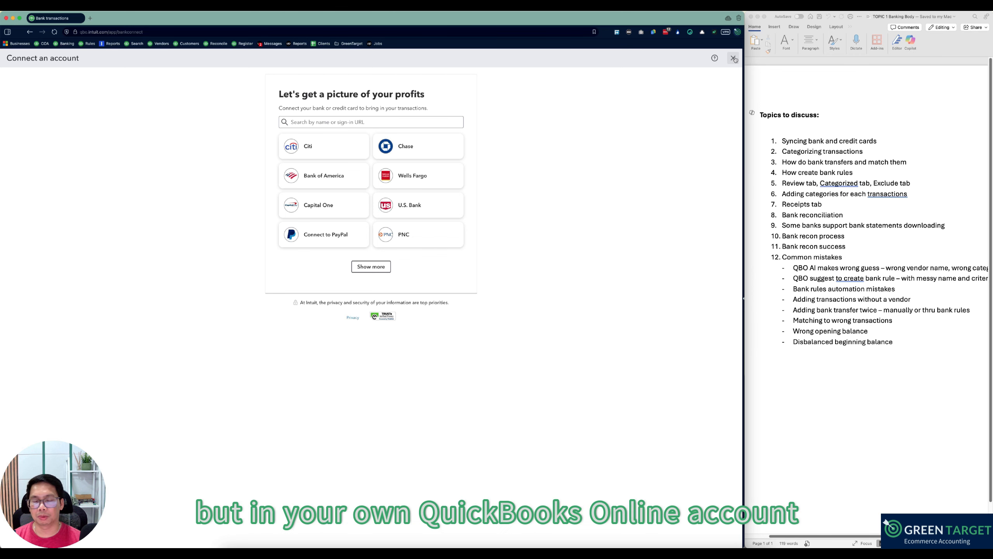
click(318, 235)
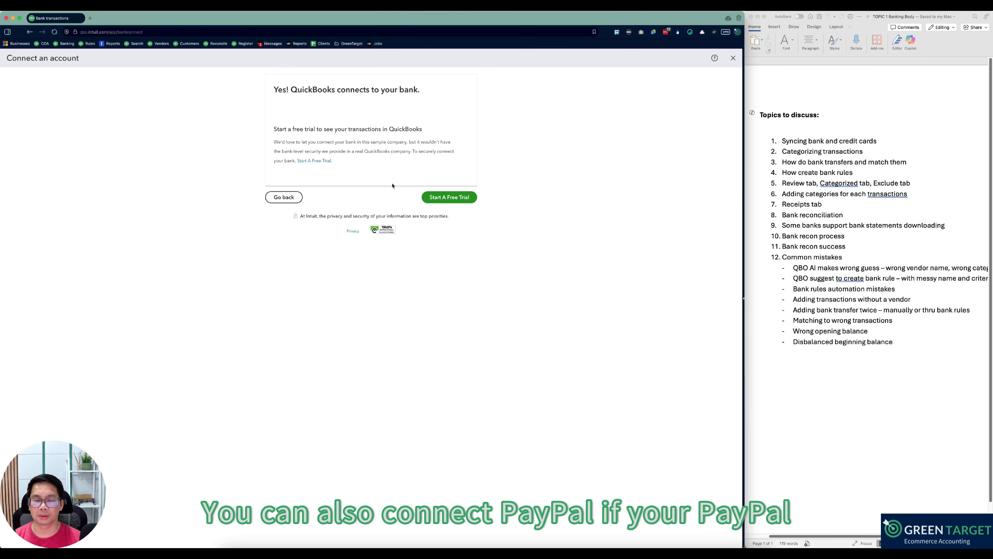
click(733, 59)
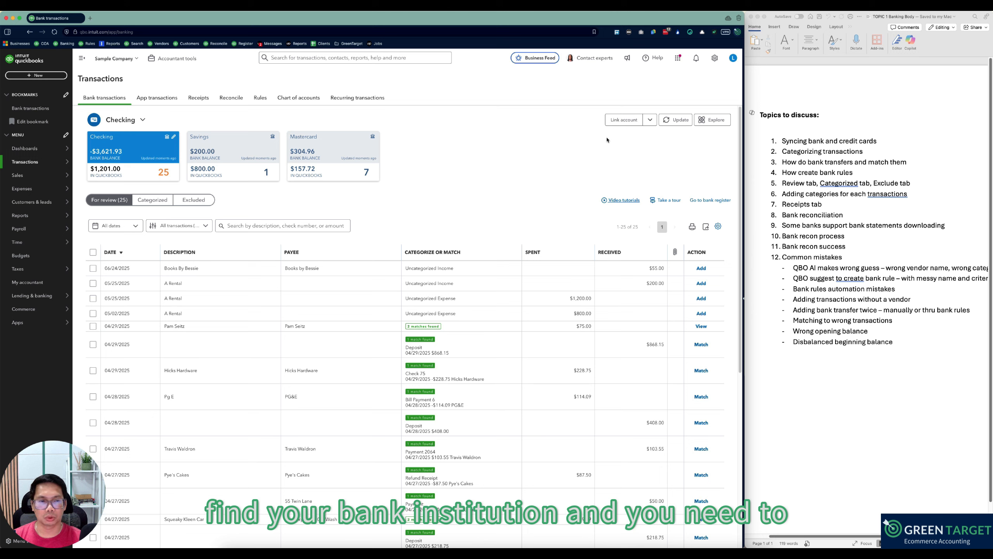
Step: Switch to the Word document and add "Uploading bank transactions" as item 2, below "Syncing bank and credit cards"
click(651, 120)
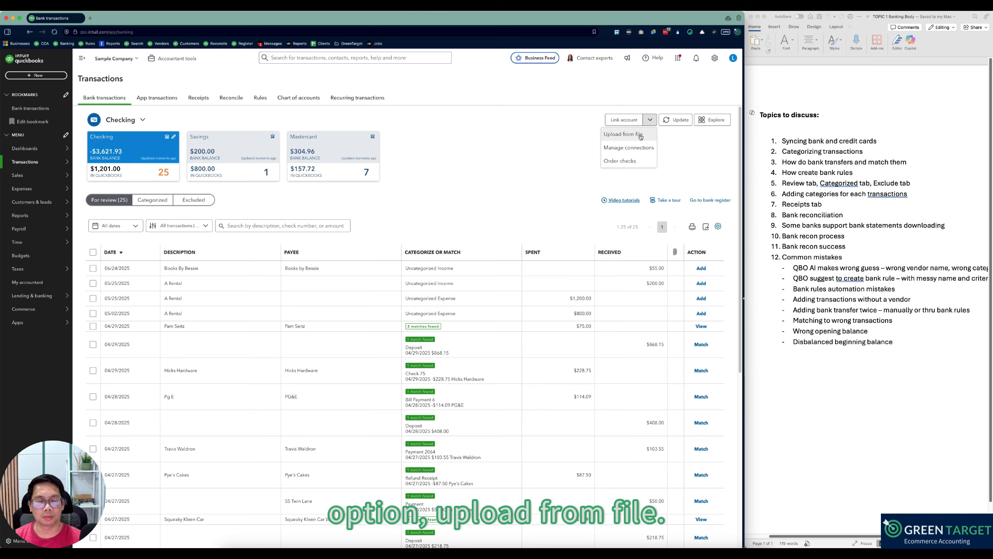
click(880, 141)
key(Return)
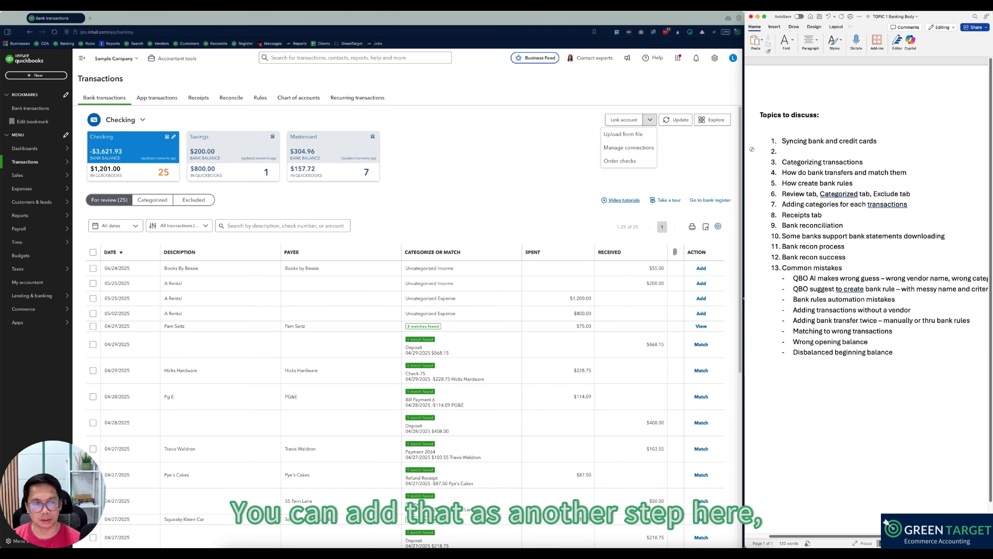
text(Uplo)
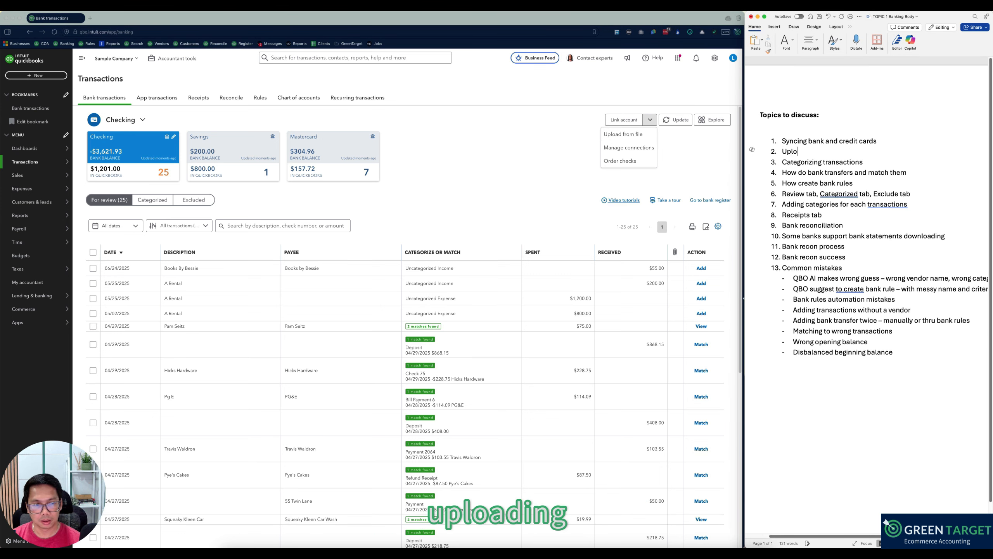
text(ading bank transactions)
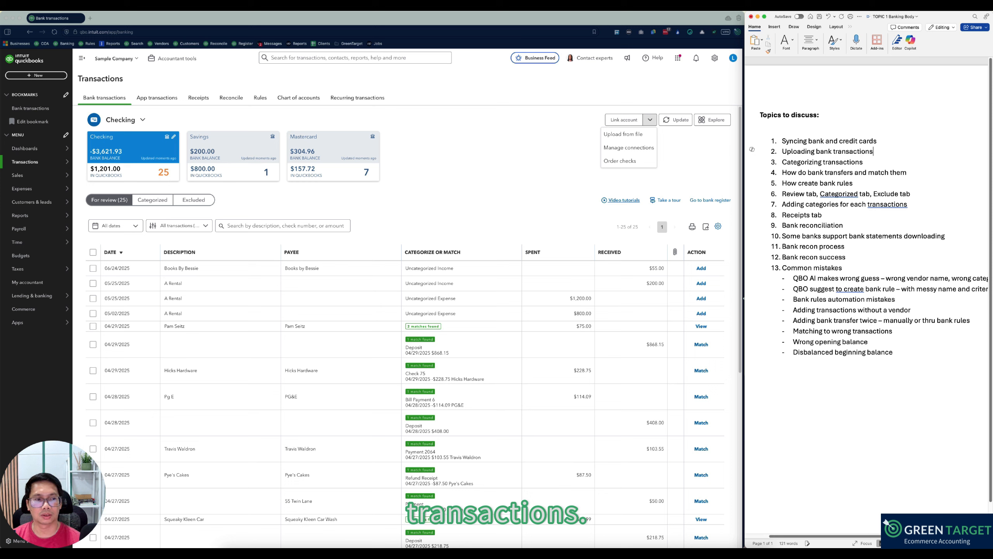
Step: Return to the bank transactions in the browser and view the additional options for linking an account
click(511, 152)
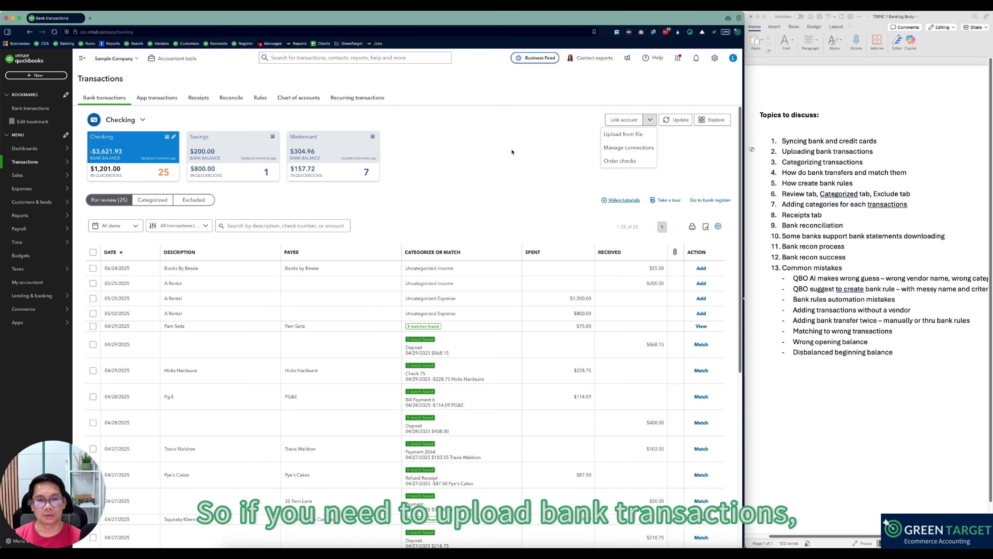
click(650, 121)
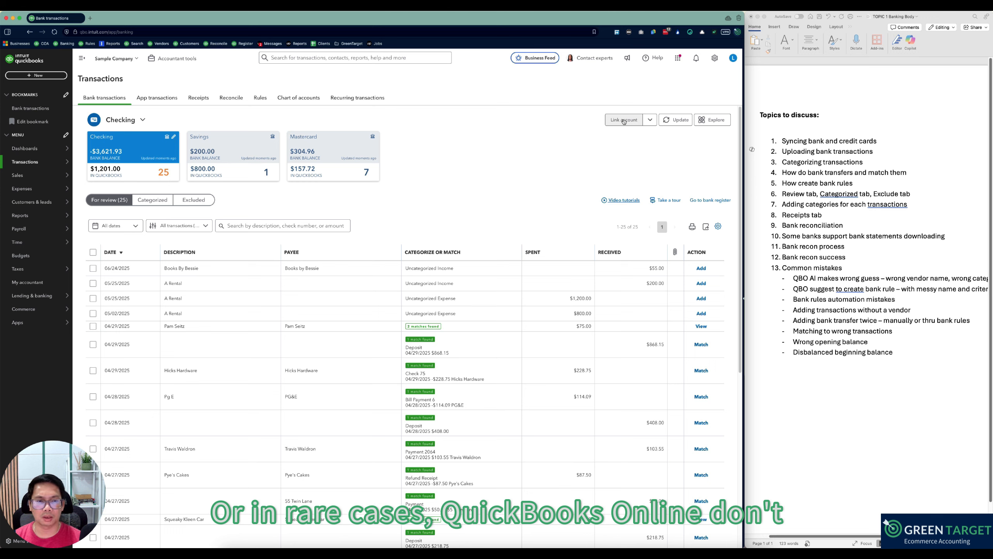
click(651, 122)
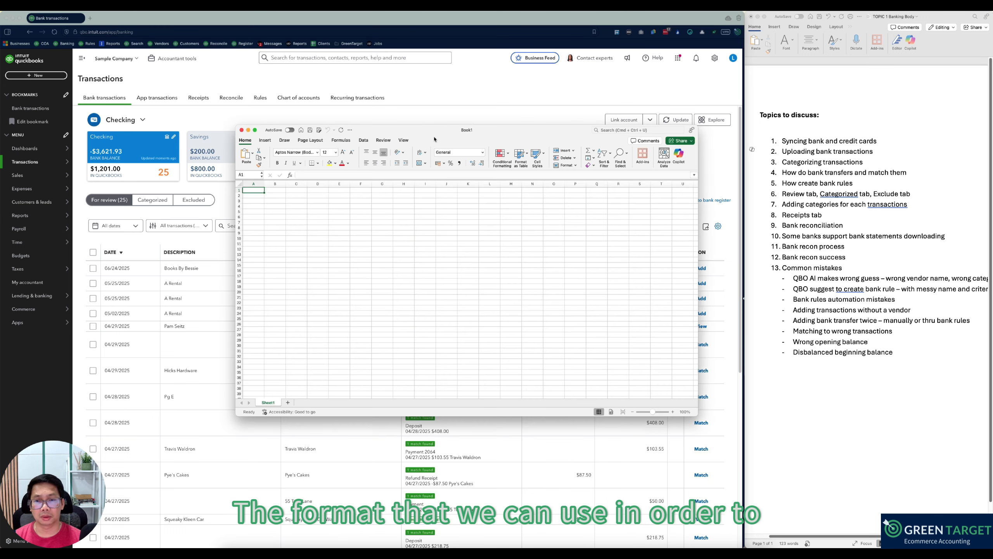
Step: In the blank Excel workbook, enter the column headers Date, Memo and Amount in cells A1 to C1
drag(421, 145, 403, 185)
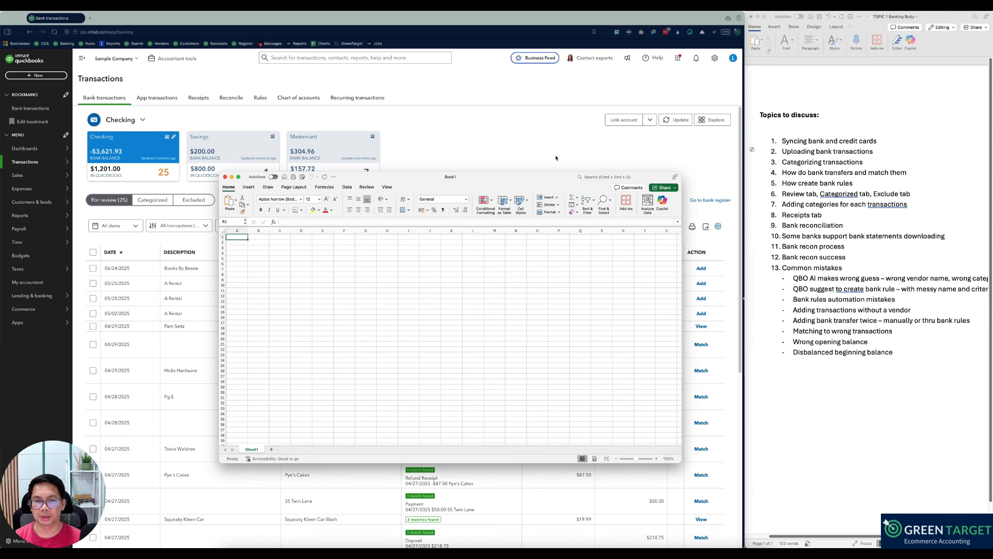
drag(501, 185, 519, 172)
click(298, 262)
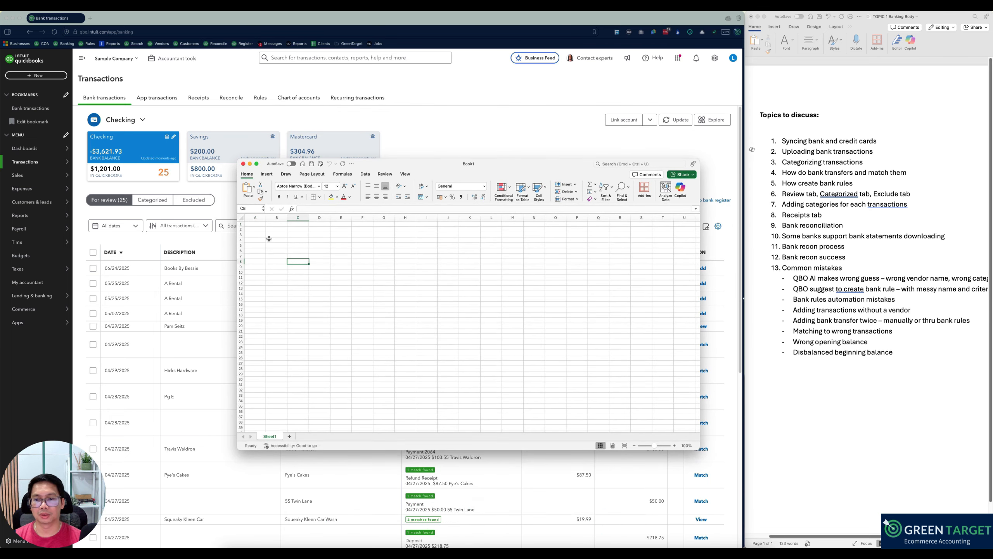
click(254, 224)
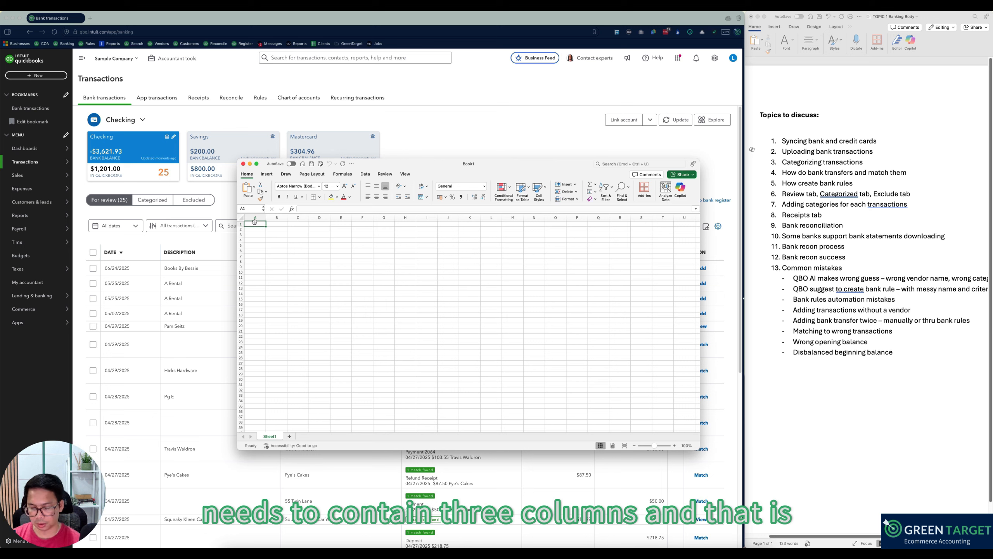
text(Date)
key(Tab)
text(me)
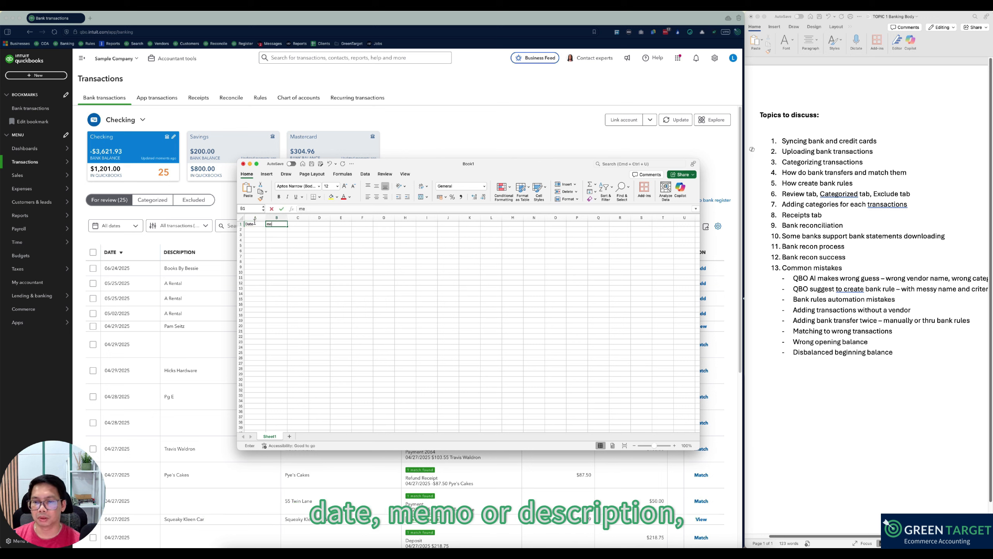
text(mo)
key(Tab)
text(Amo)
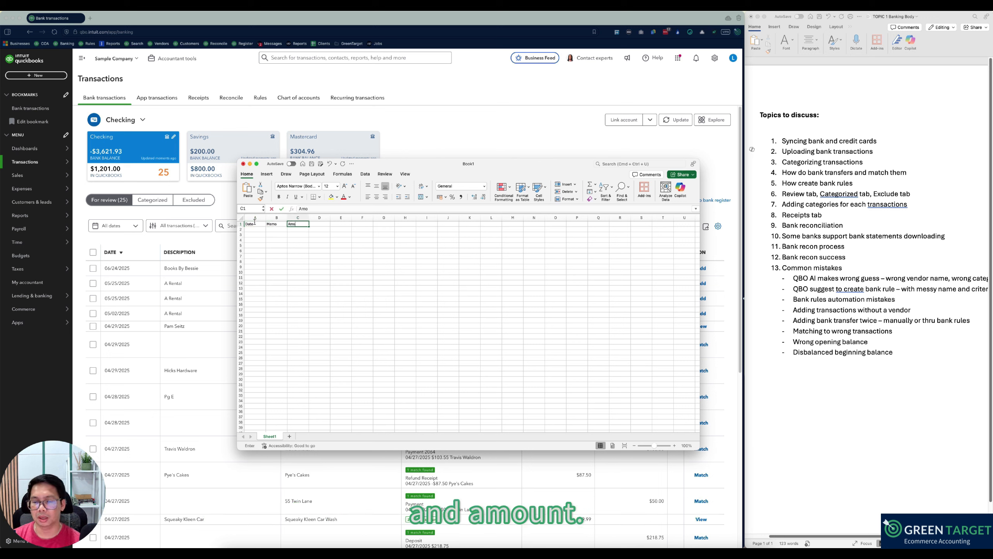
text(unt)
key(Tab)
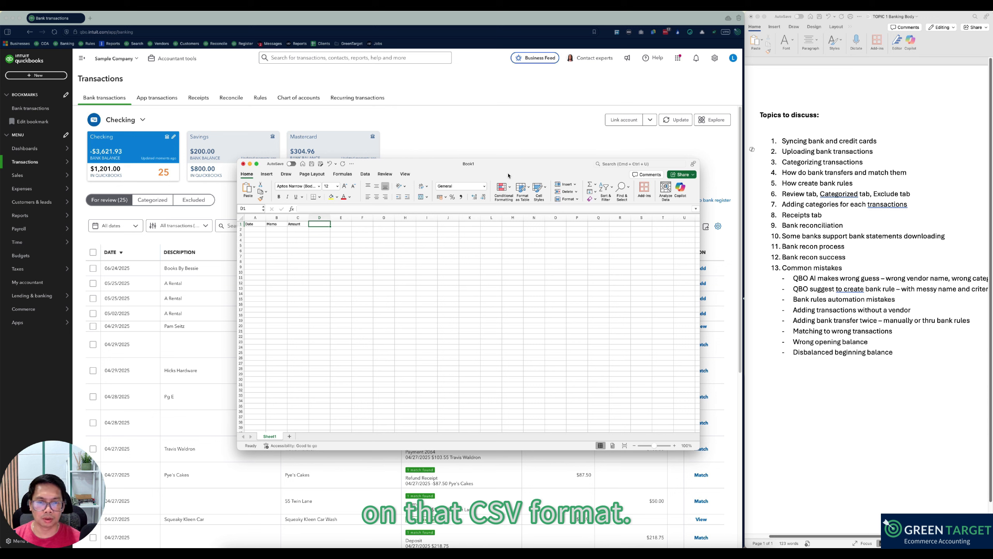
Step: Save the workbook as Book1 in CSV format in the Downloads folder
click(39, 5)
click(46, 72)
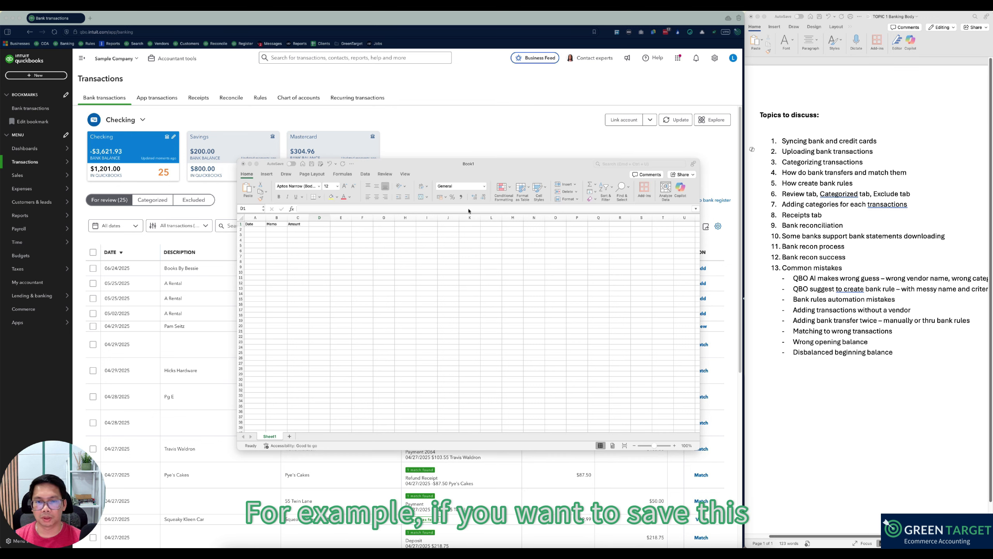
click(482, 161)
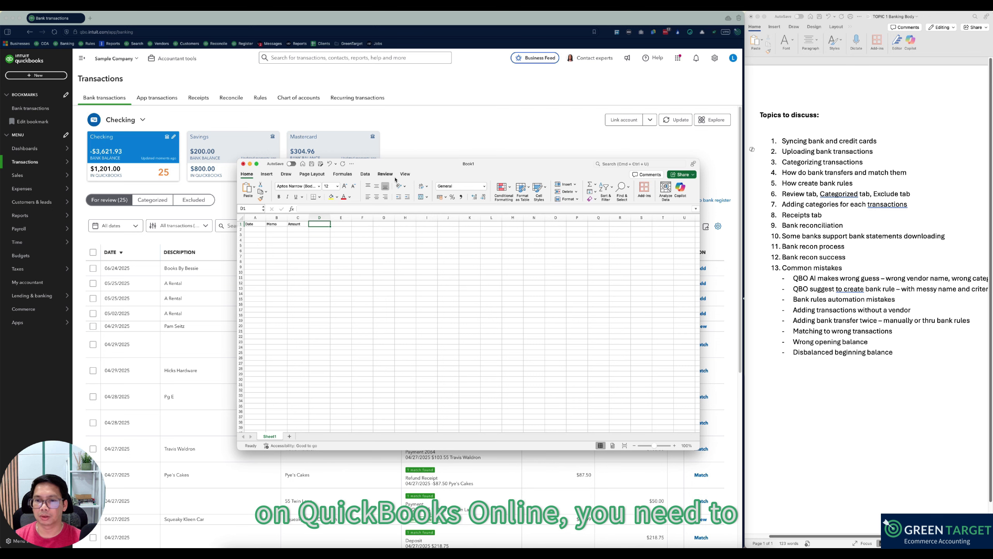
click(277, 234)
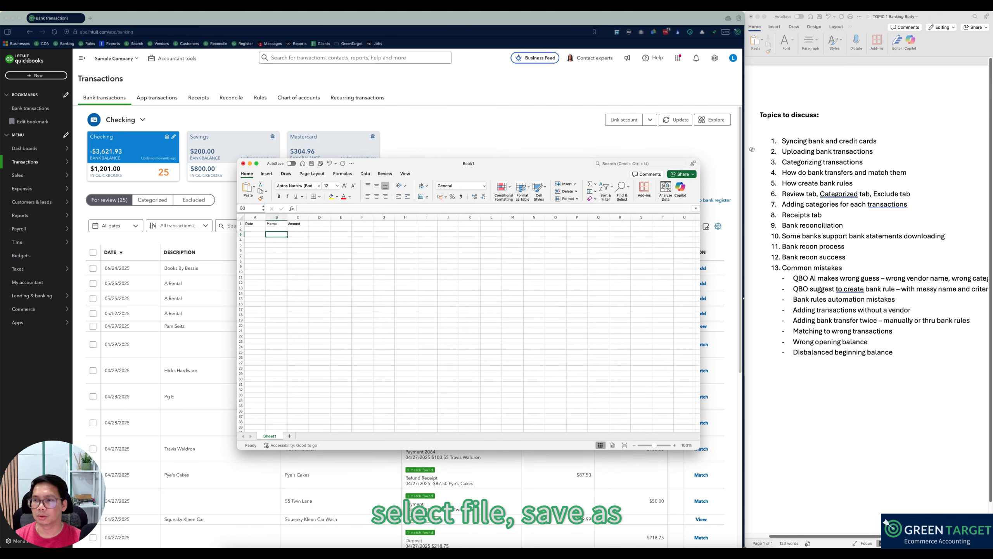
click(39, 5)
click(45, 64)
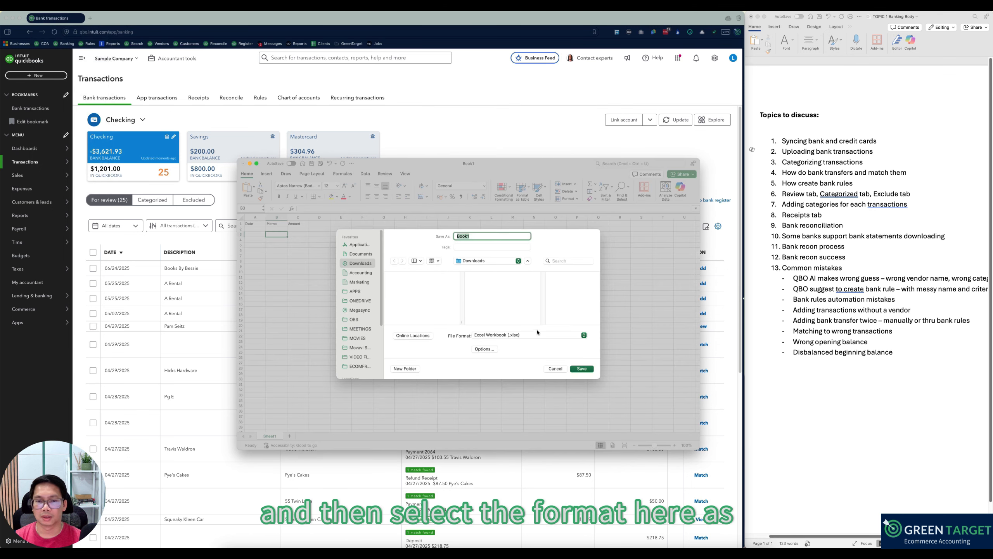
click(533, 335)
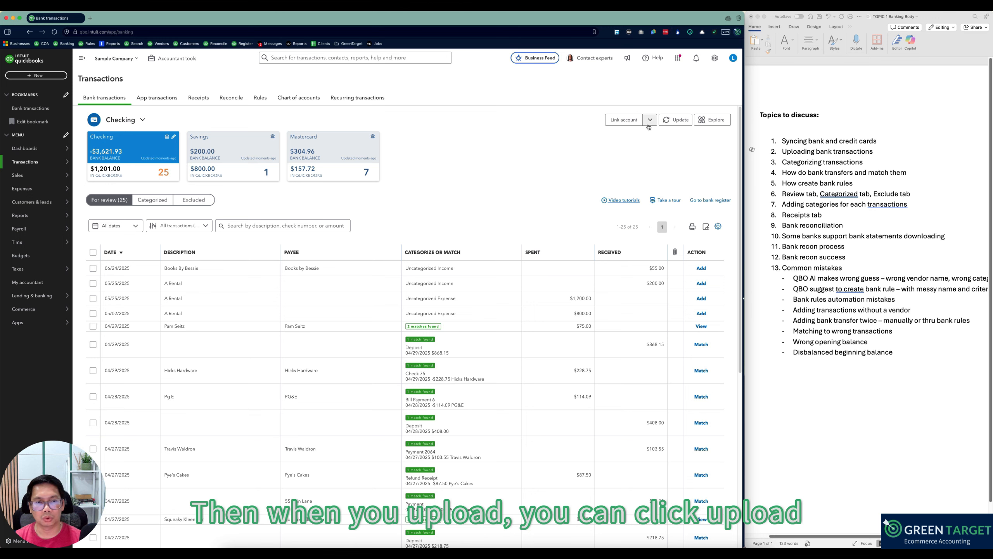
Step: Back in QuickBooks, start a bank transaction upload from file and select Book1.csv from the Downloads folder
click(650, 121)
click(638, 135)
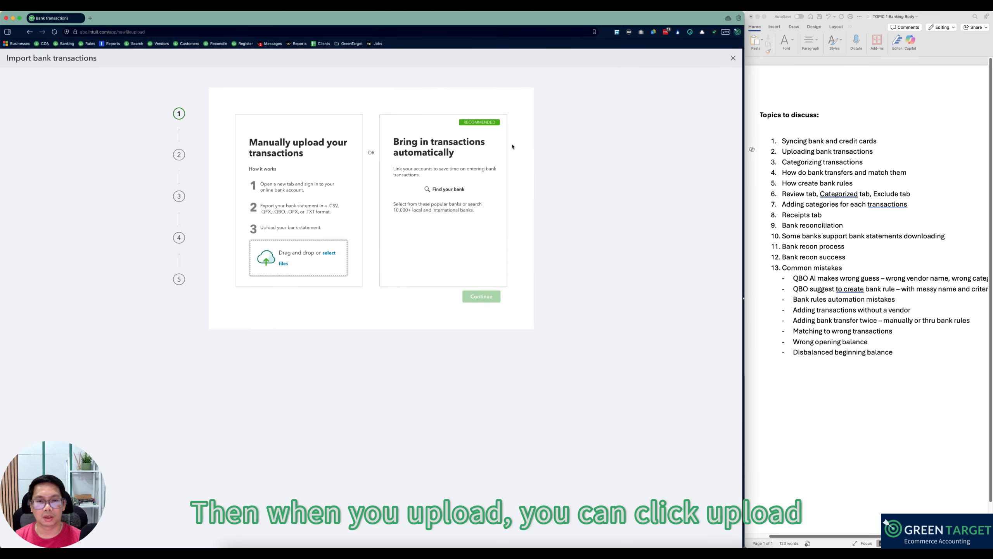
click(333, 254)
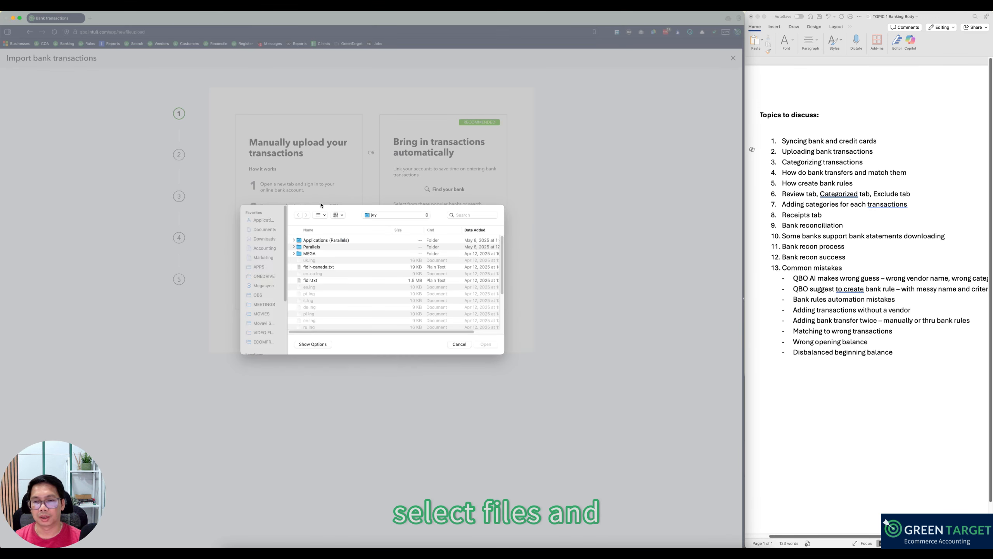
click(264, 239)
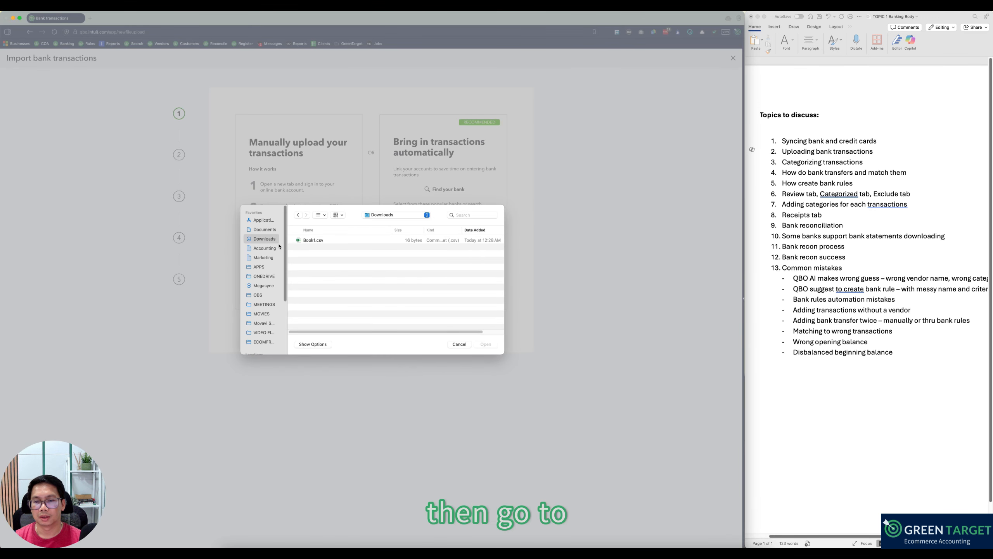
click(311, 240)
click(486, 344)
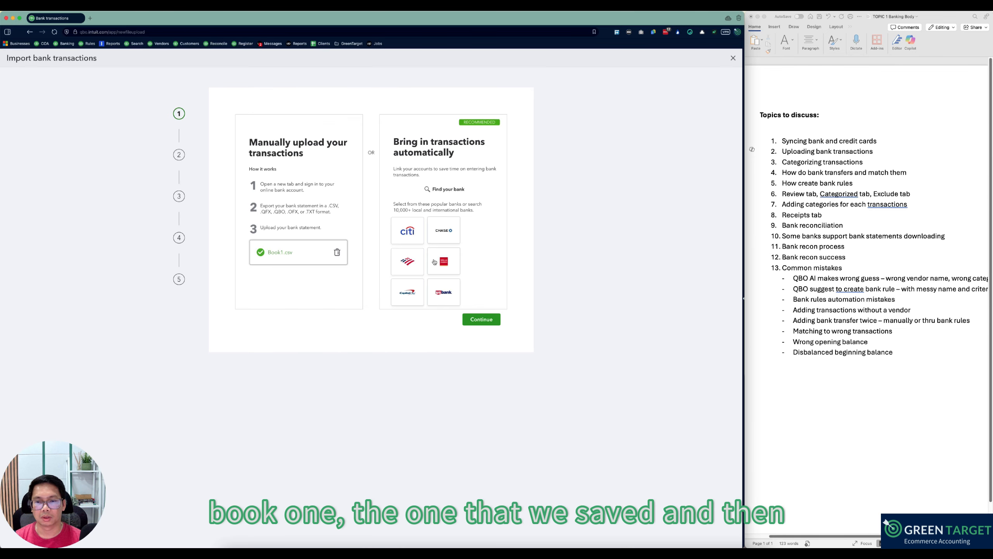
Step: Continue the import and choose Checking as the QuickBooks account for the uploaded transactions
click(481, 322)
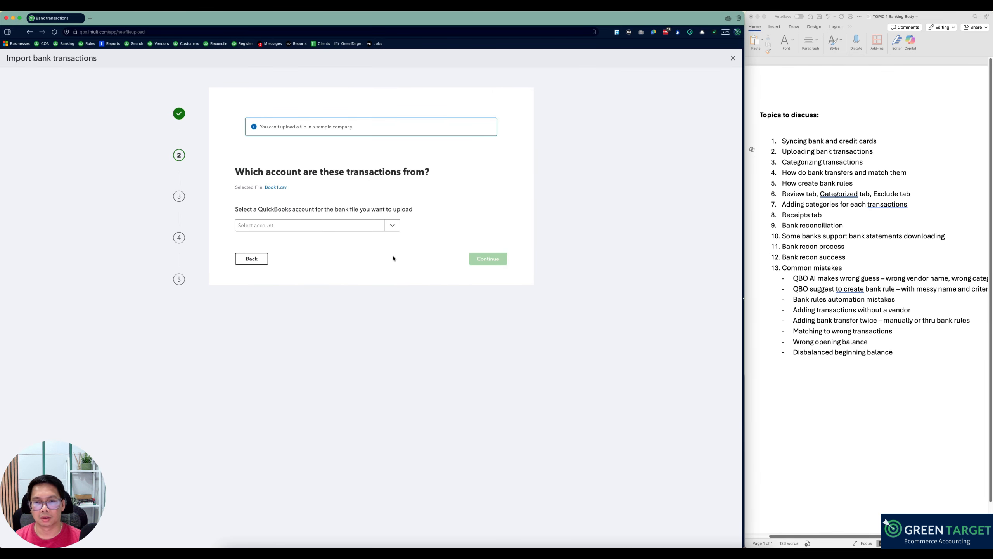
click(392, 226)
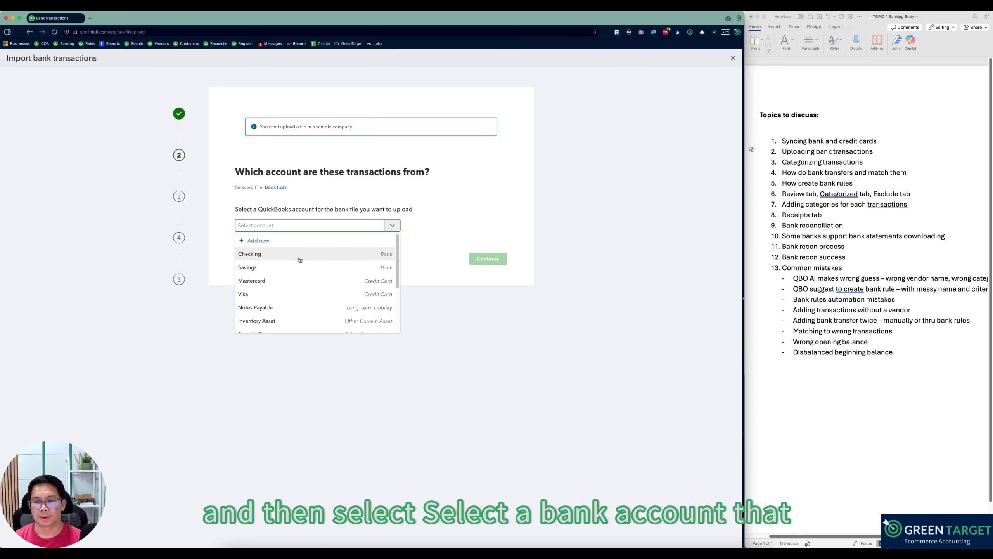
click(296, 257)
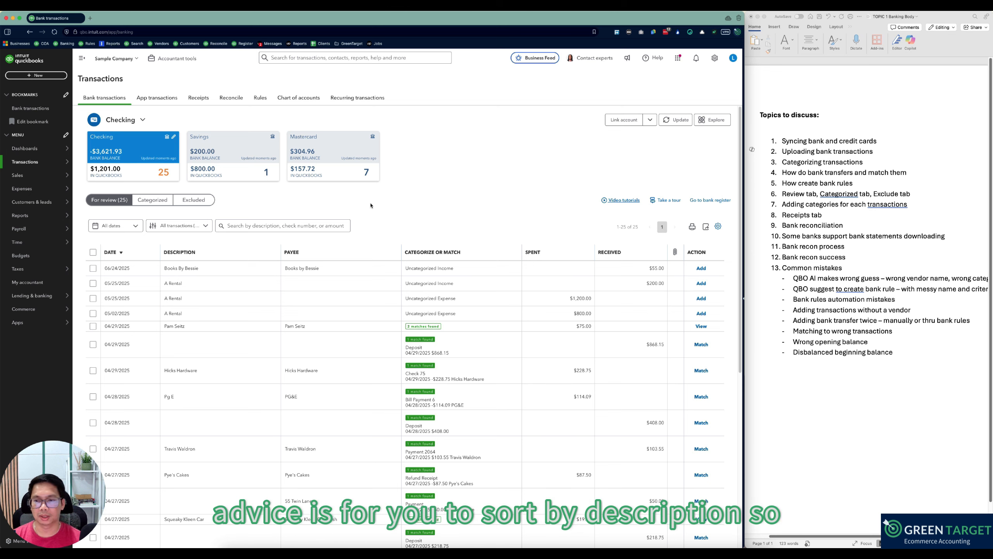
Step: Sort the Checking account's for-review transactions by description
click(179, 252)
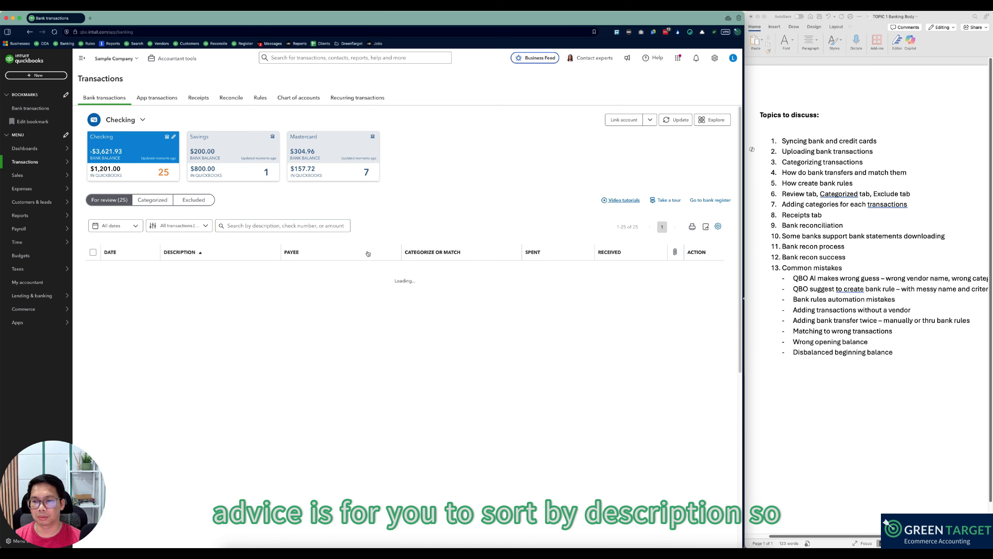
scroll(300, 290, down, 2)
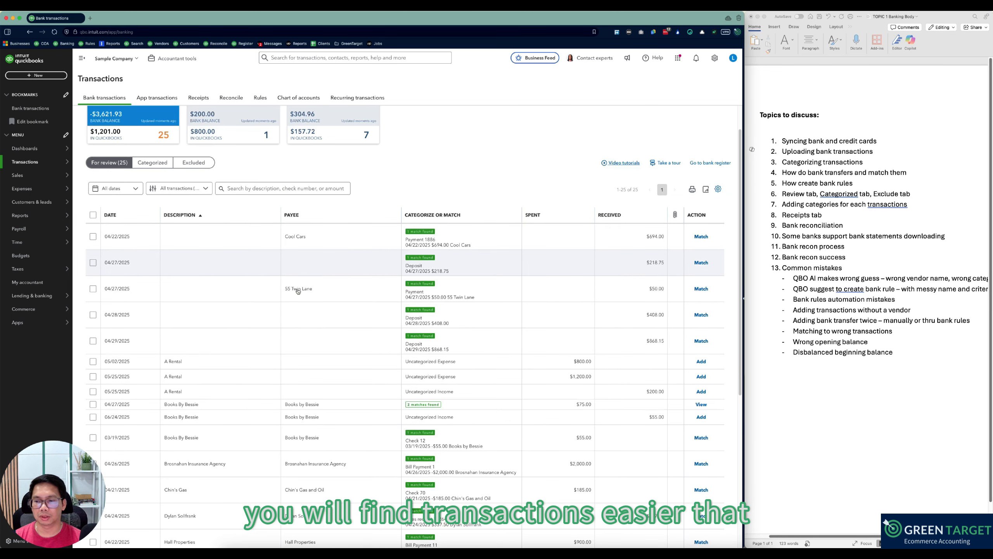
Step: Review the sorted for-review transactions, expanding the A Rental and Books By Bessie entries to compare their bank details
scroll(298, 293, down, 3)
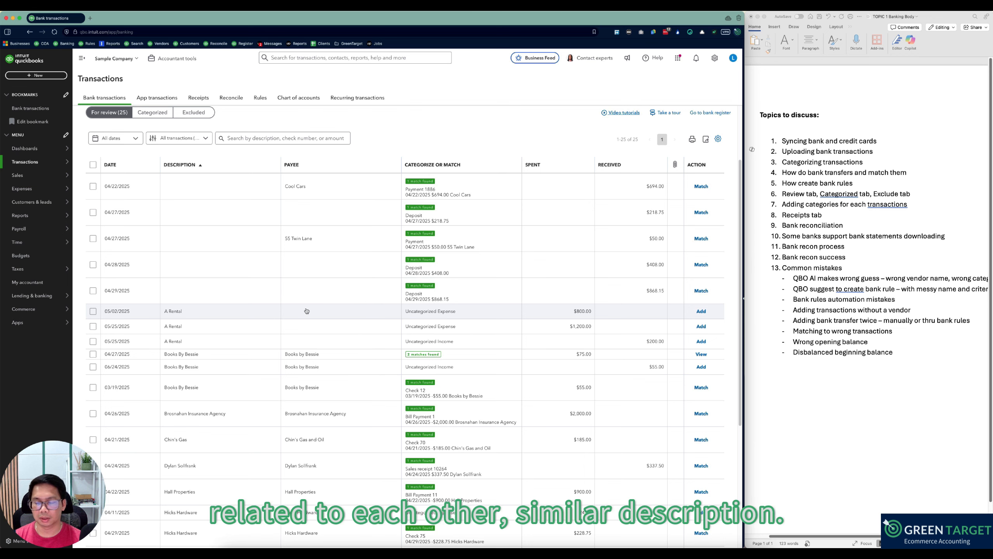
scroll(272, 325, down, 3)
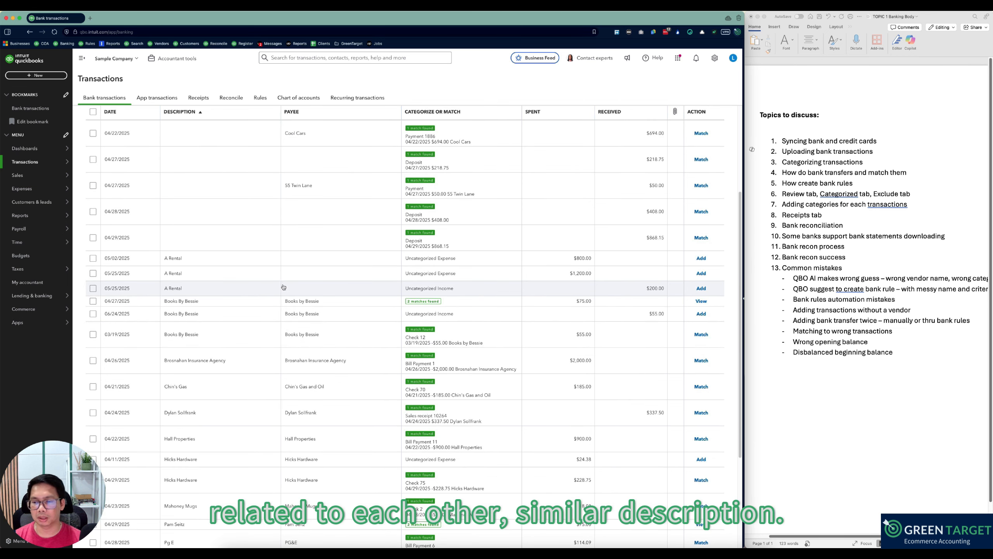
click(220, 260)
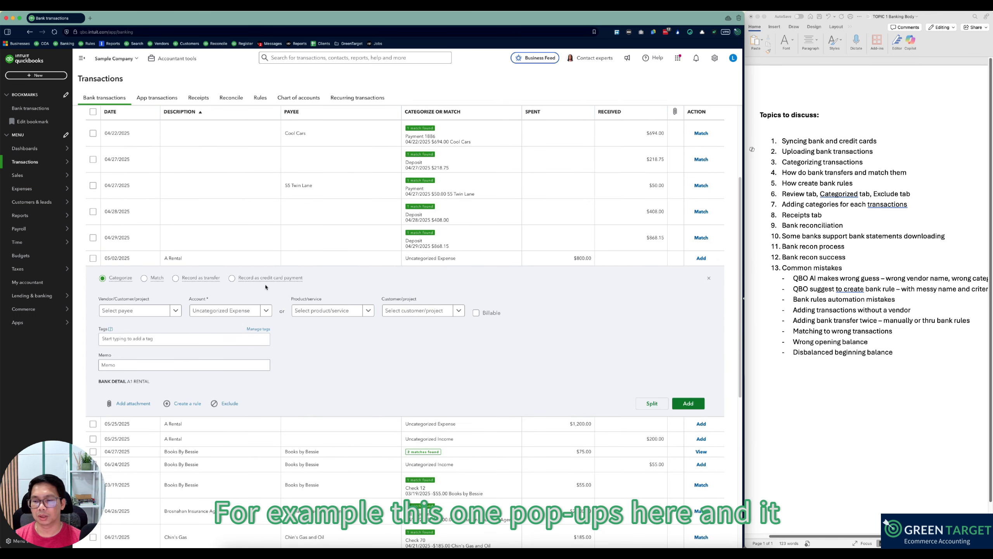
scroll(243, 288, down, 1)
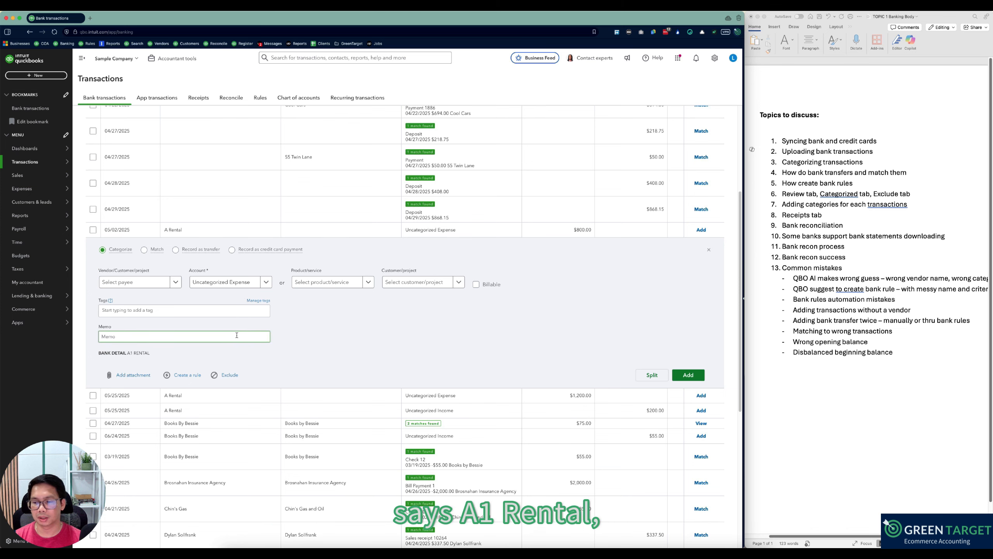
click(229, 395)
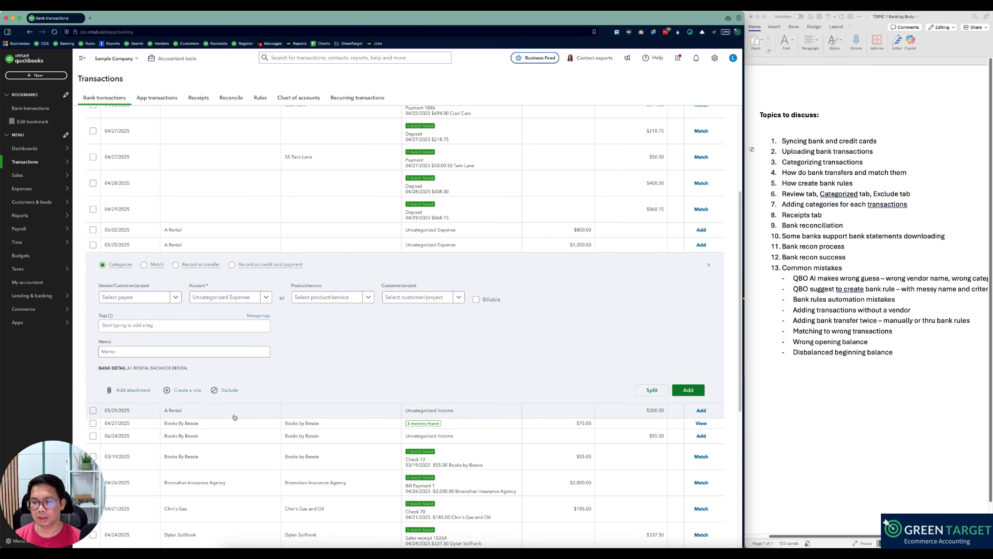
click(226, 422)
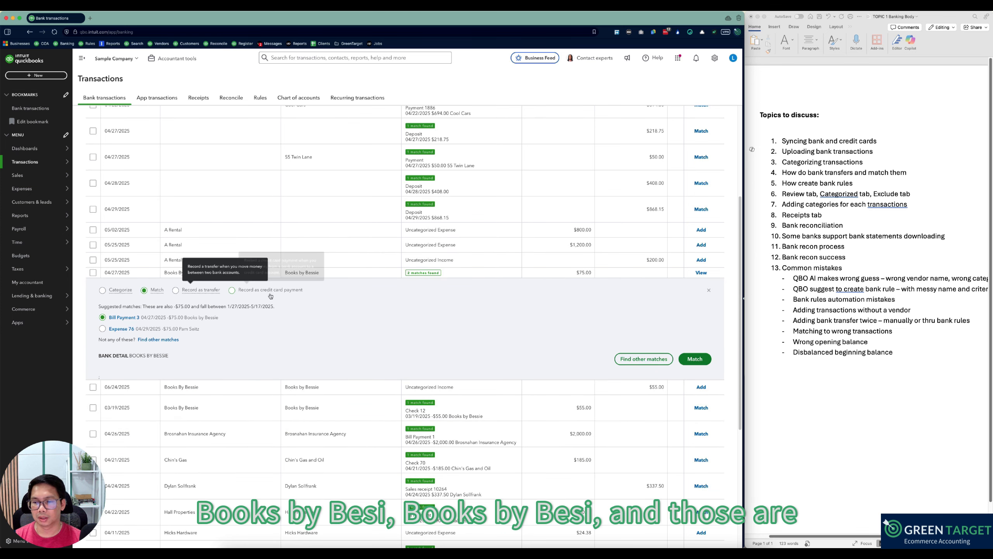
scroll(276, 422, down, 5)
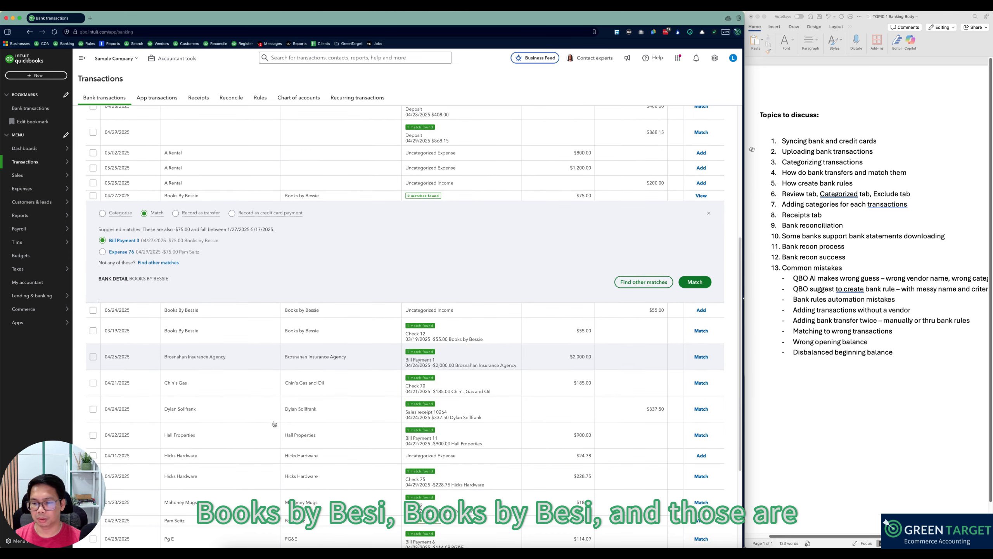
scroll(280, 415, down, 2)
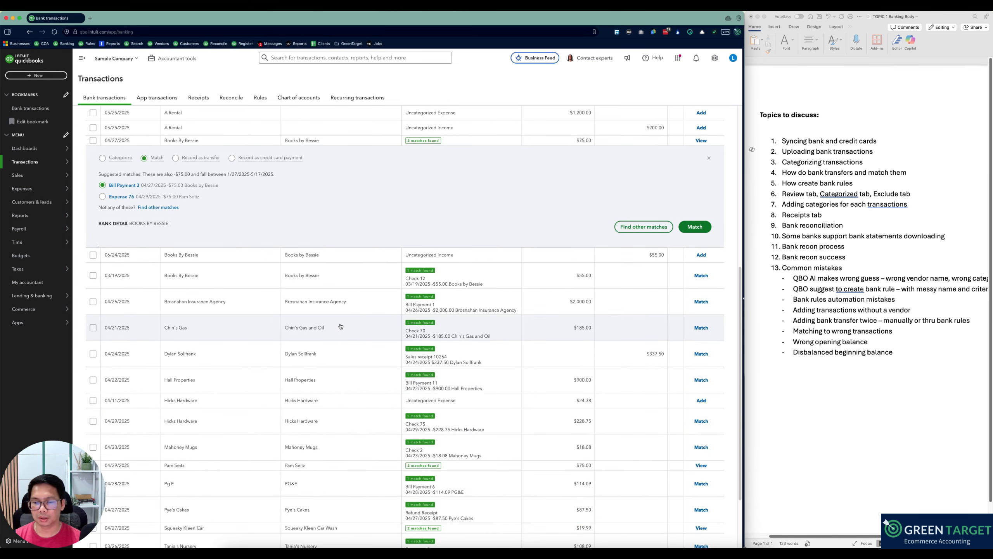
scroll(337, 306, down, 3)
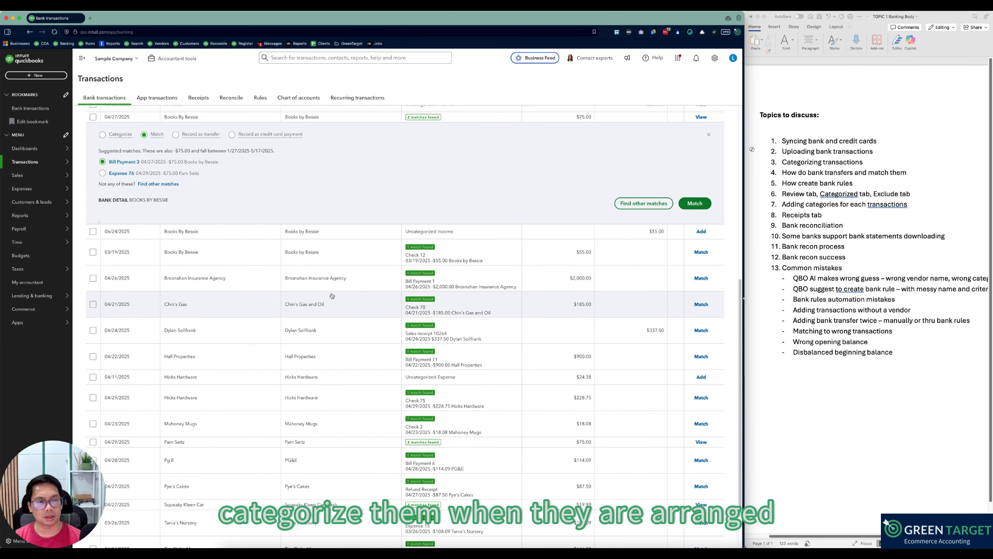
scroll(284, 301, down, 1)
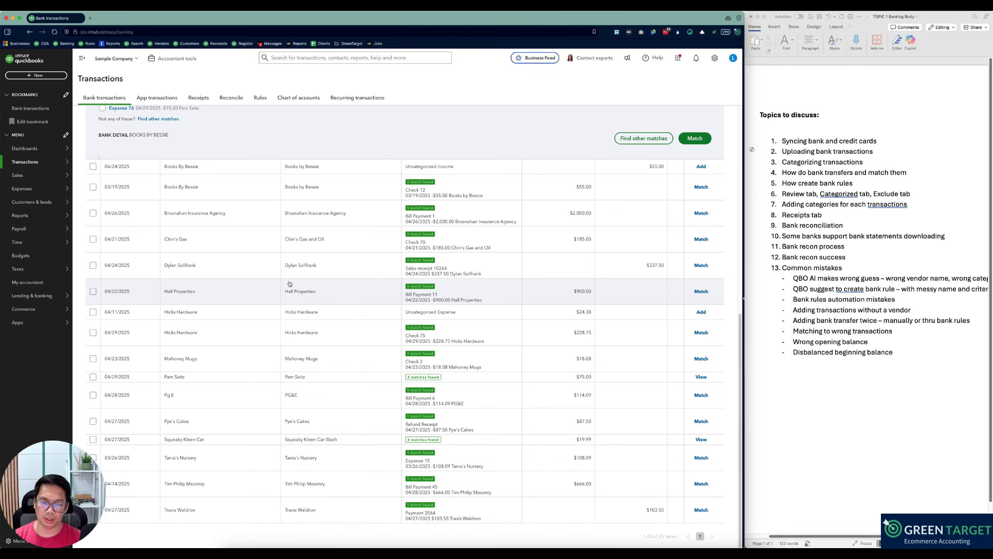
scroll(335, 265, up, 2)
scroll(336, 266, up, 9)
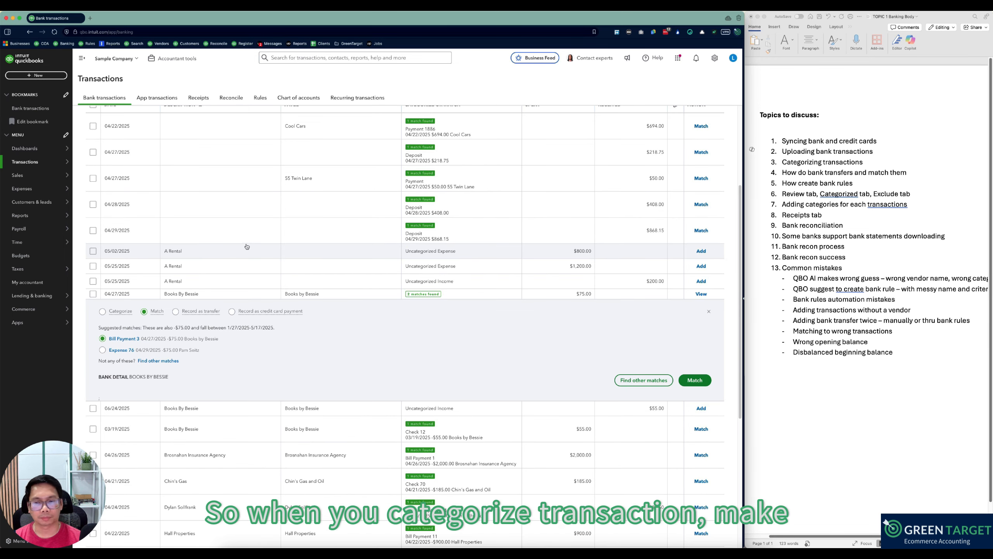
Step: Search Google for the bank detail "A1 RENTAL" of the 05/02/2025 A Rental transaction and return to the bank transactions
click(246, 250)
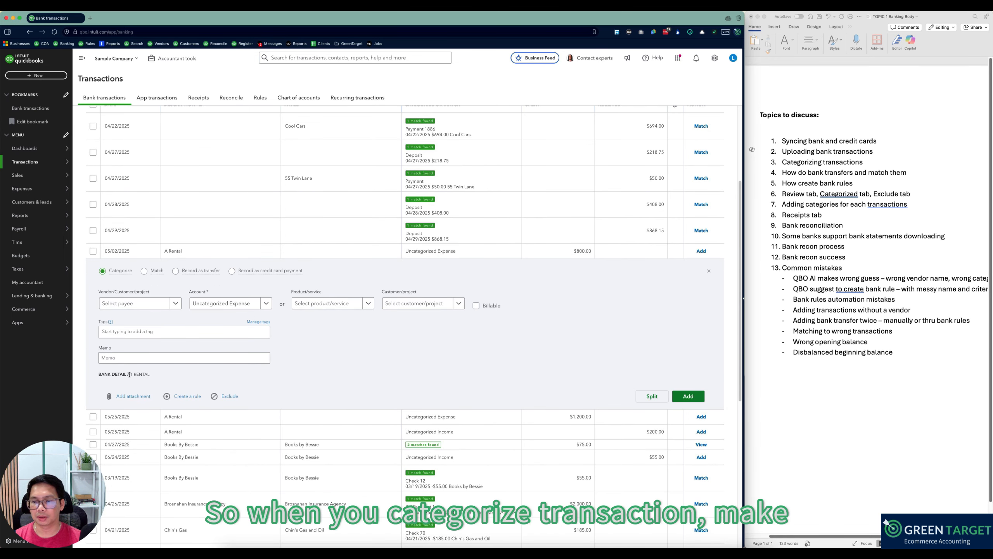
drag(128, 374, 150, 377)
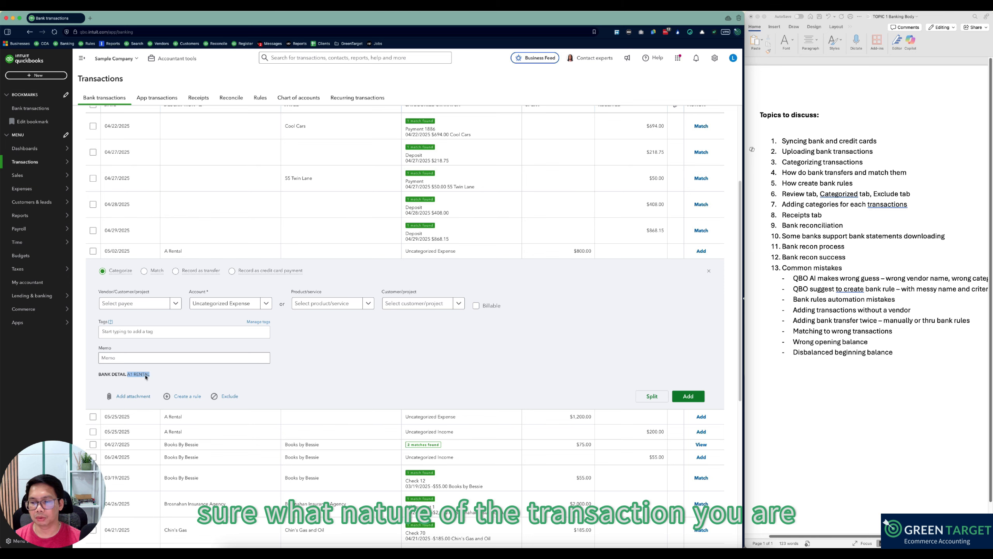
right_click(146, 376)
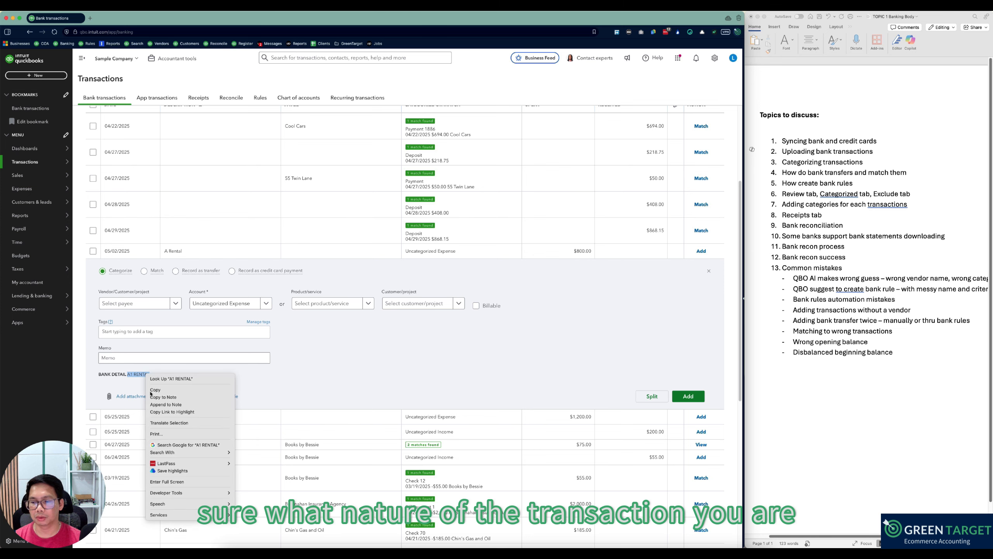
click(336, 353)
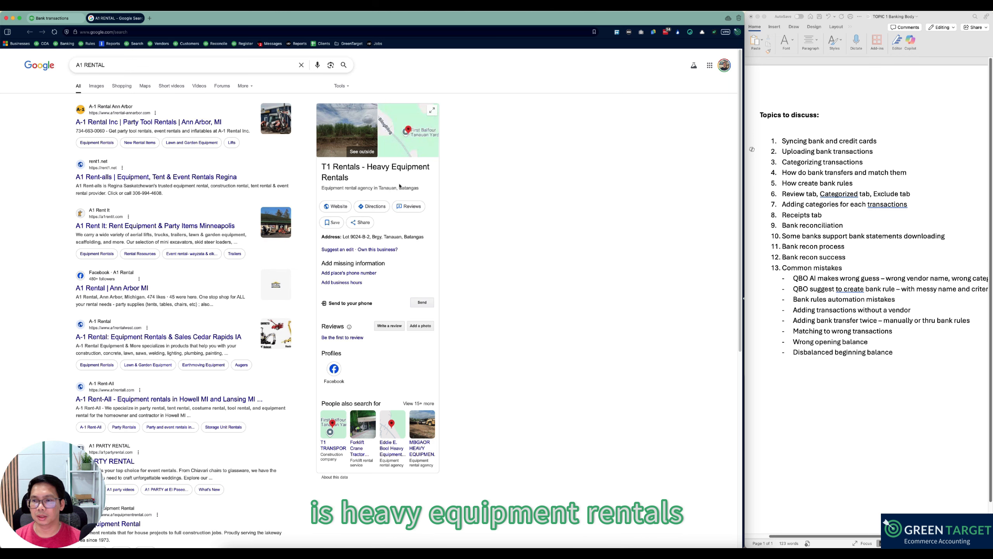
click(69, 20)
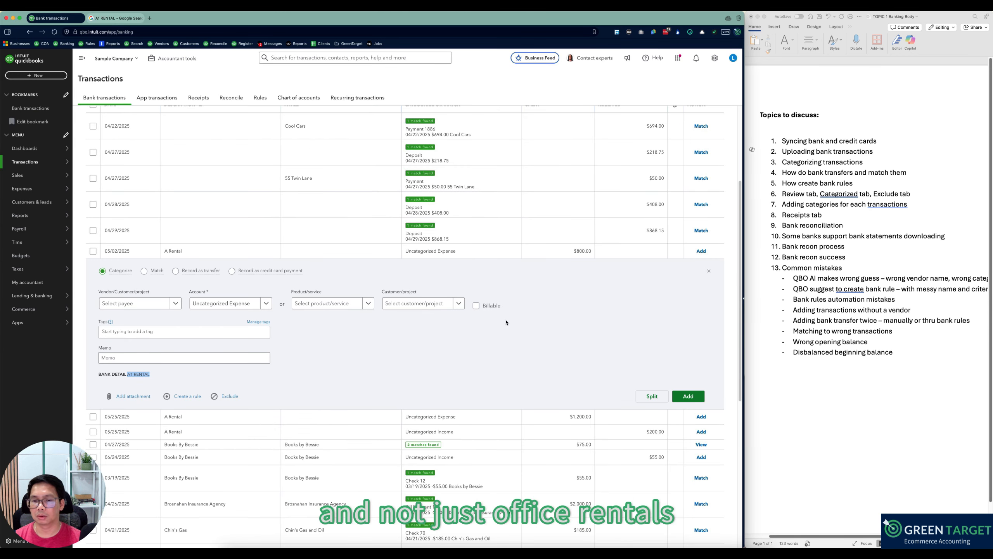
Step: Create a new vendor named A1 Rental as the payee of the 05/02/2025 A Rental transaction and save it
click(132, 304)
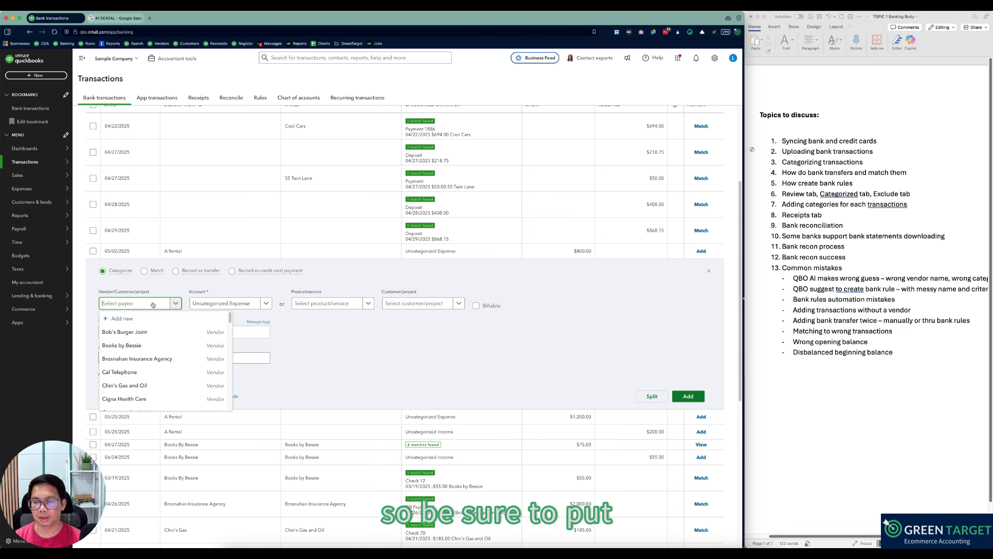
text(A1)
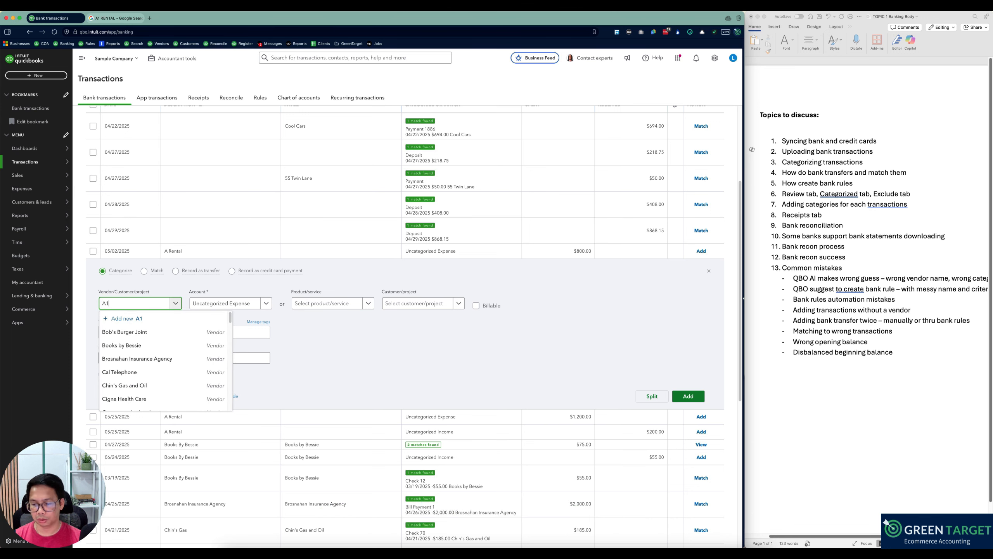
text( Vendor)
key(BackSpace)
key(BackSpace)
key(BackSpace)
key(BackSpace)
key(BackSpace)
key(BackSpace)
text(Rental)
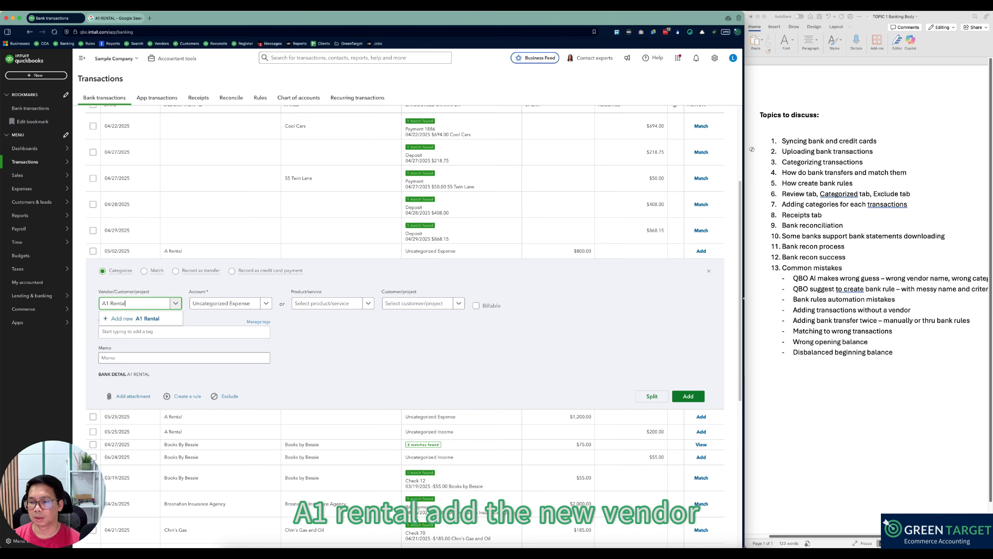
key(Tab)
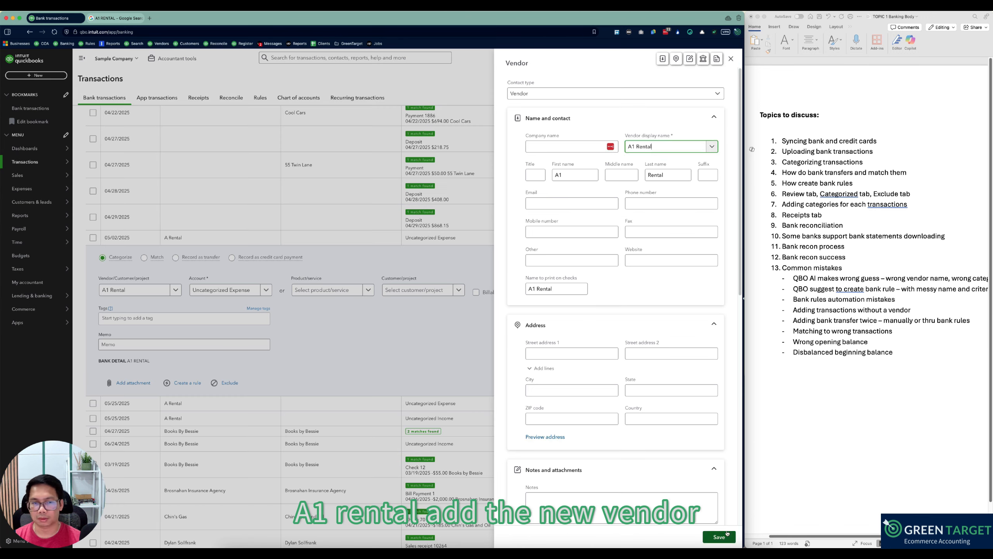
click(717, 536)
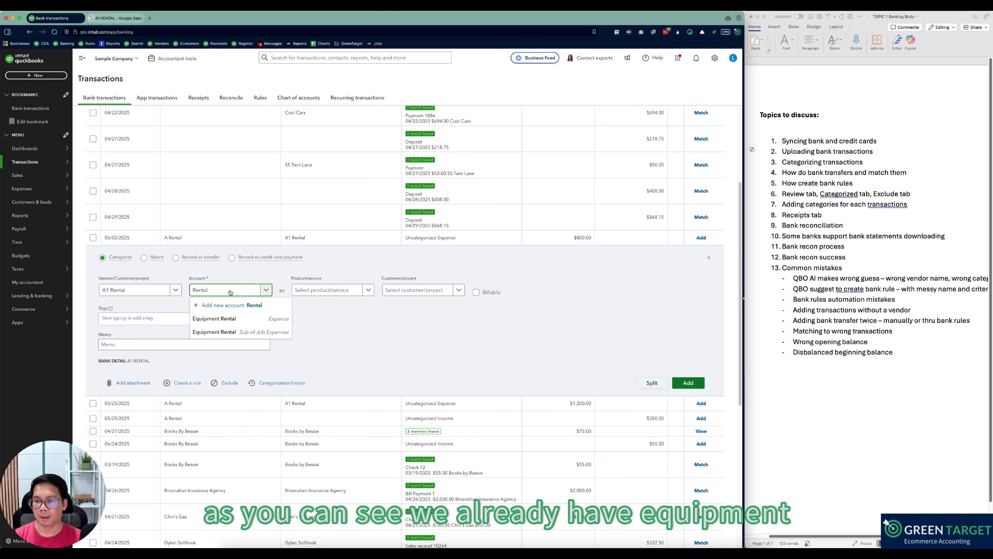
Step: Categorize the 05/02/2025 A Rental transaction to the Equipment Rental expense account and add it to the books
click(235, 318)
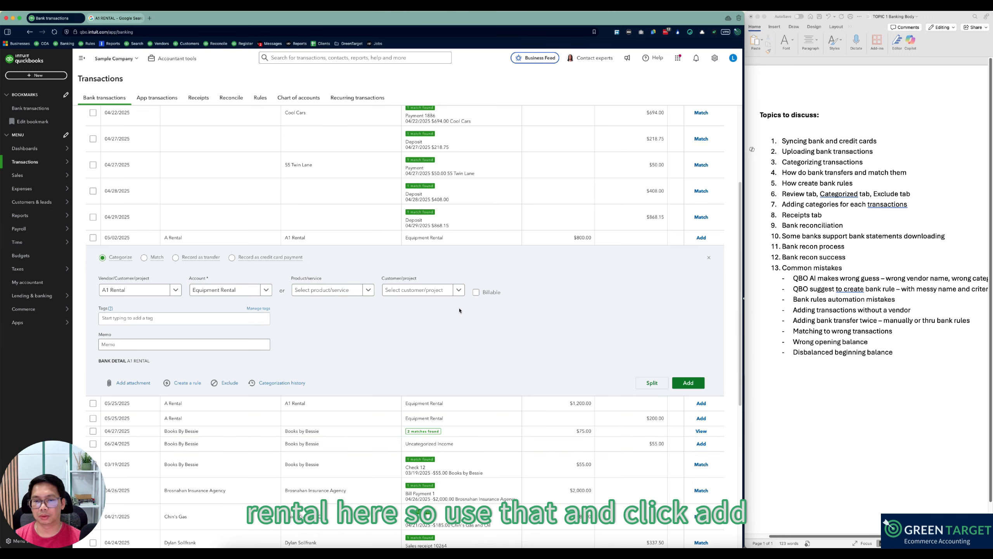
click(690, 384)
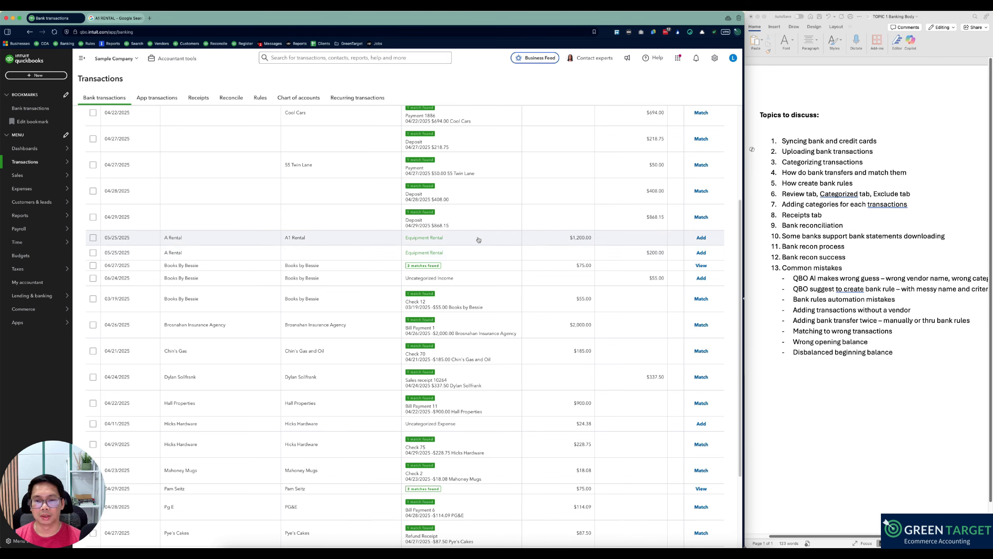
Step: Set A1 Rental as the payee of the $1,200.00 A Rental transaction dated 05/25/2025
click(349, 238)
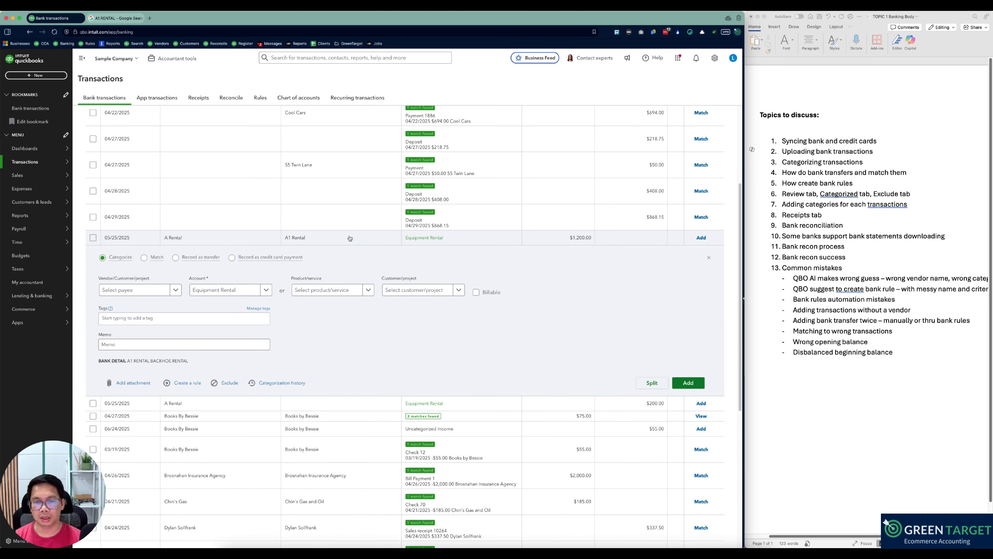
click(148, 290)
click(296, 314)
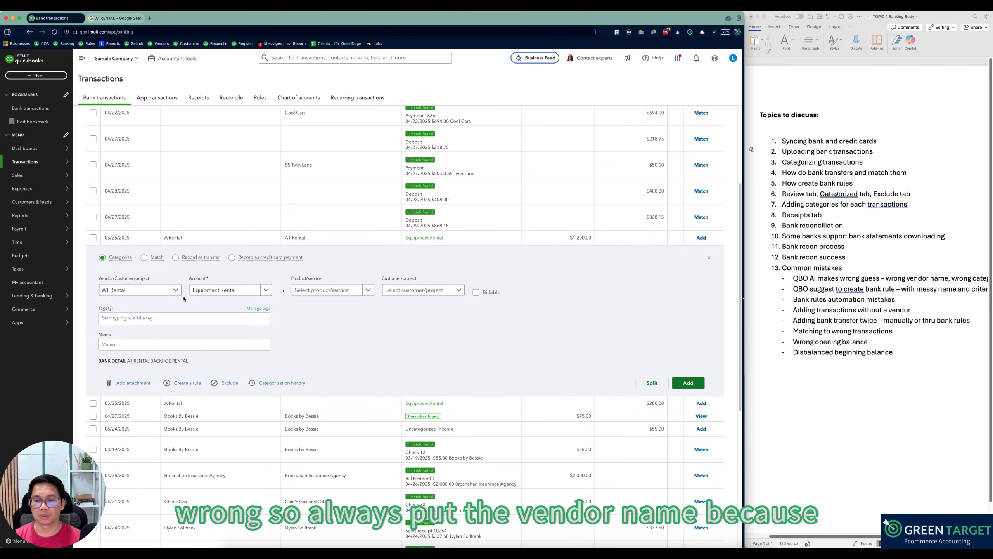
click(151, 292)
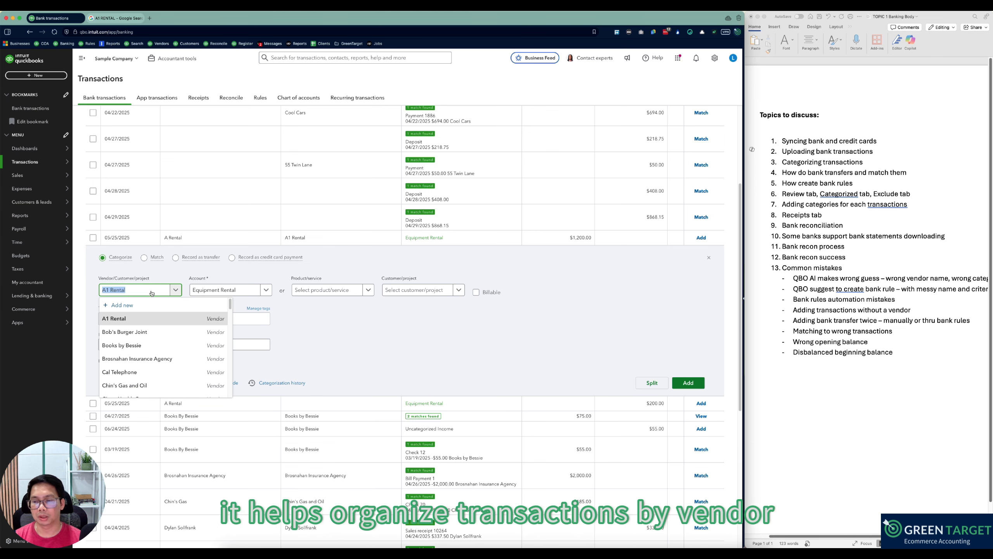
click(369, 313)
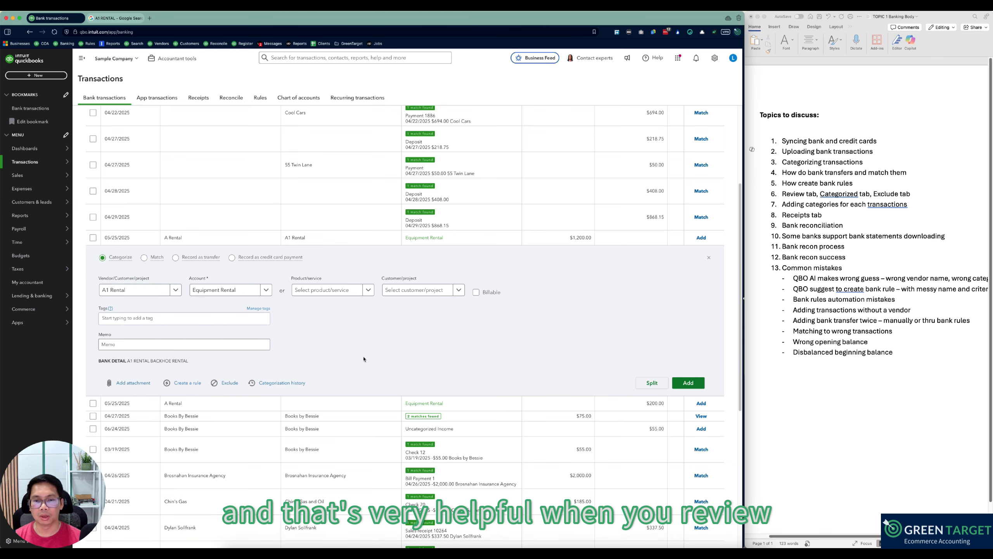
Step: Open the 04/27/2025 Books By Bessie transaction and select Expense 76 among its suggested matches
scroll(402, 317, down, 2)
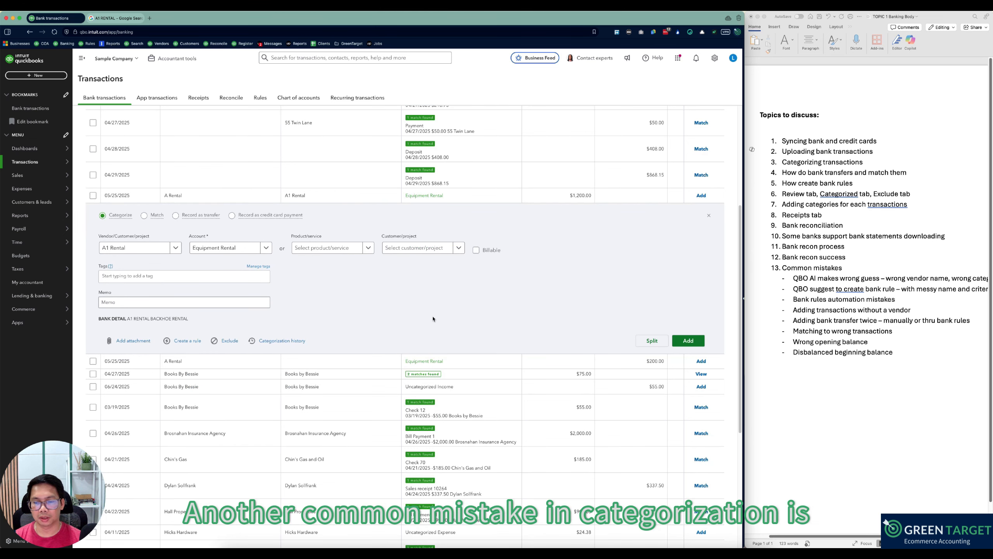
scroll(417, 330, down, 1)
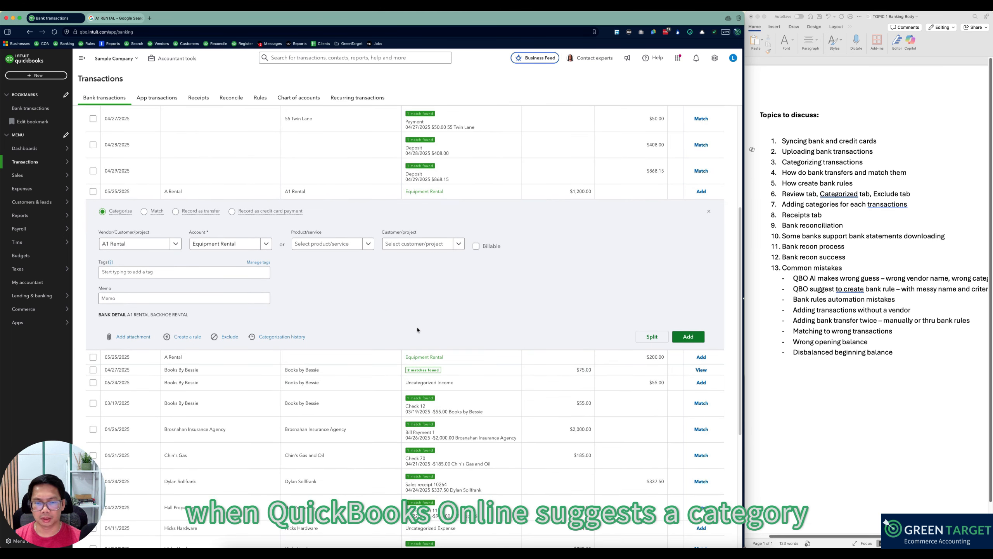
scroll(468, 364, down, 1)
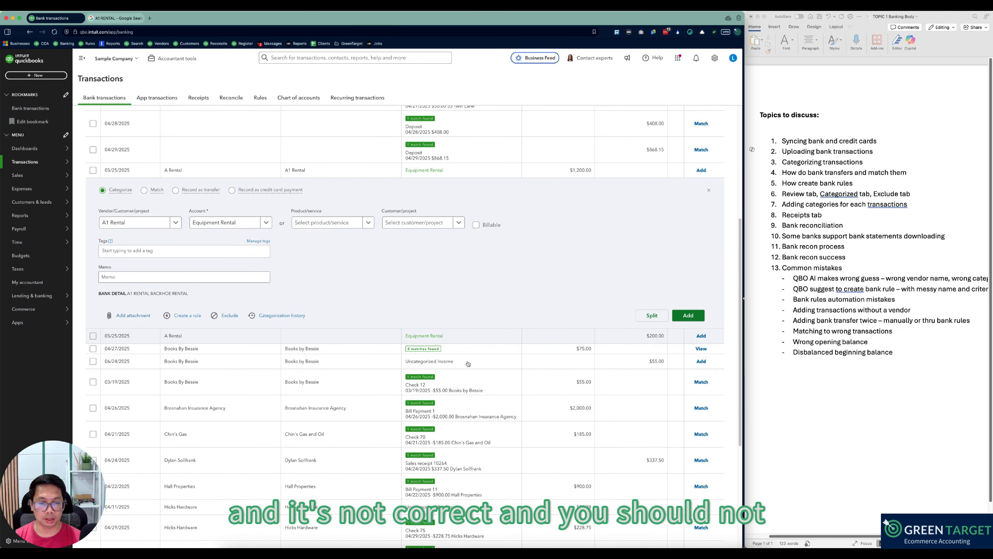
scroll(469, 365, up, 2)
scroll(469, 363, up, 5)
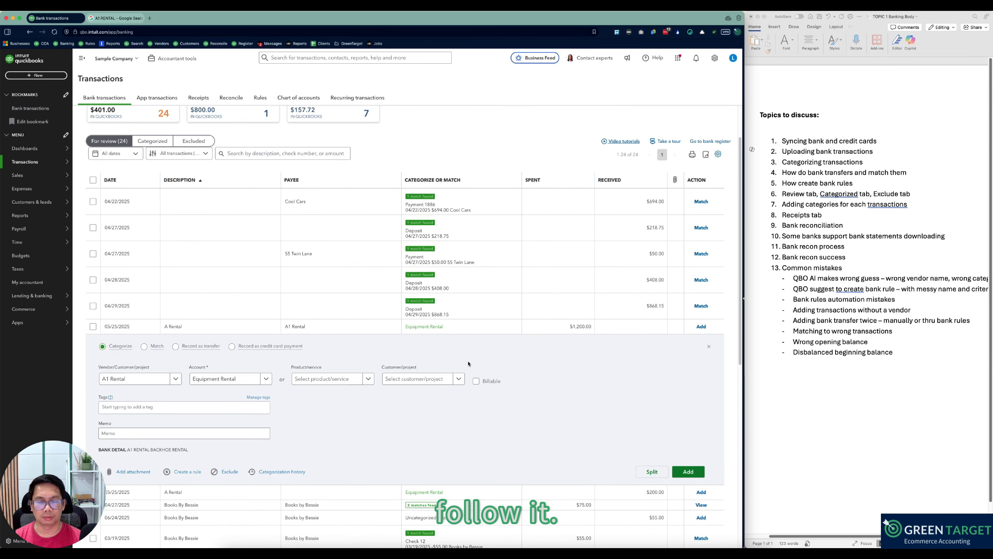
scroll(488, 331, down, 6)
click(304, 345)
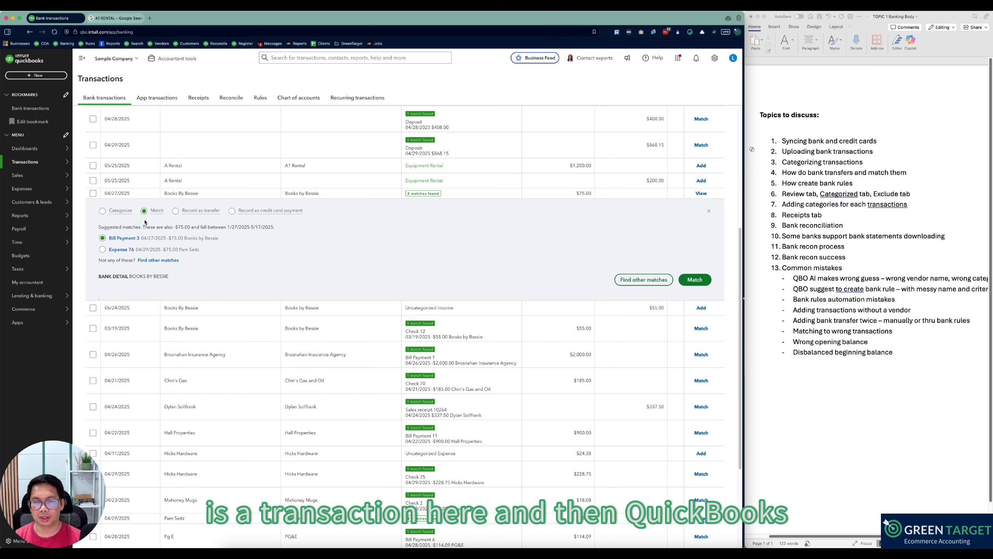
click(103, 249)
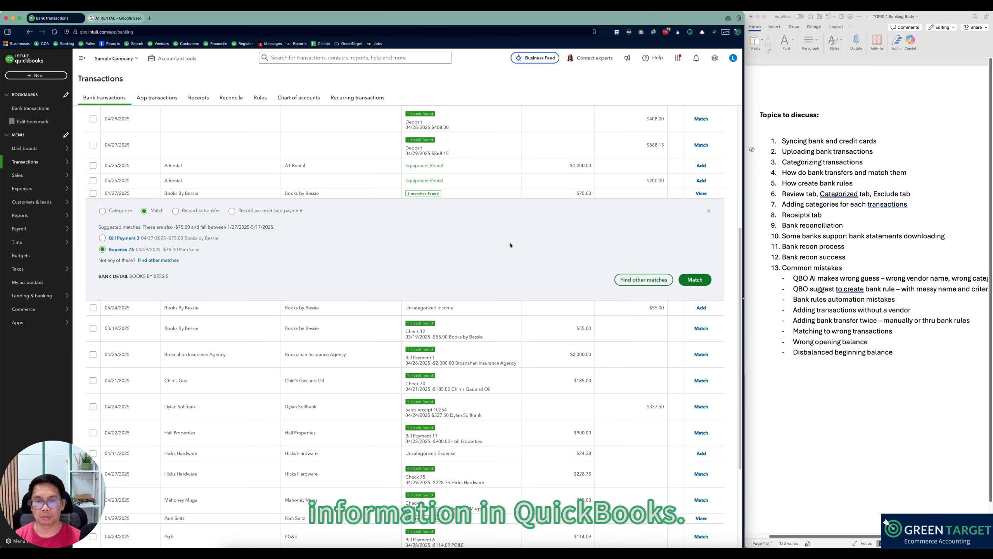
Step: Expand the 06/24/2025 Books By Bessie transaction and switch to the Savings account's for-review transactions
click(418, 309)
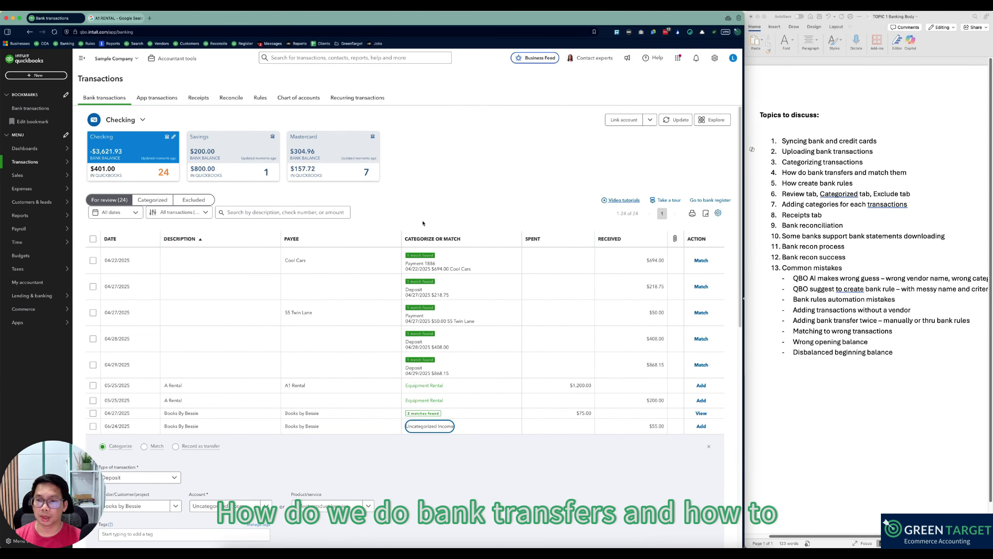
click(278, 176)
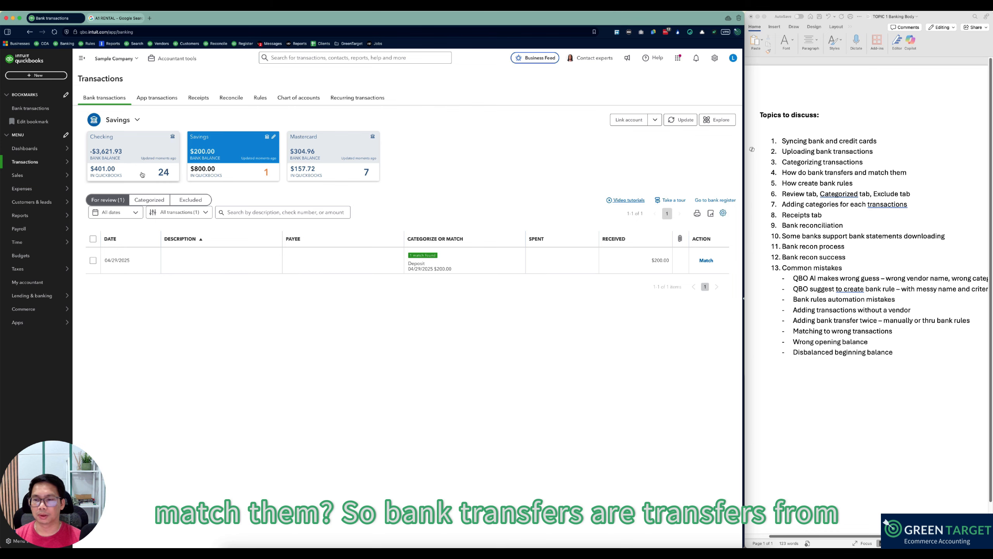
Step: Return to the Checking account and create a new transfer from Checking to Savings
click(133, 155)
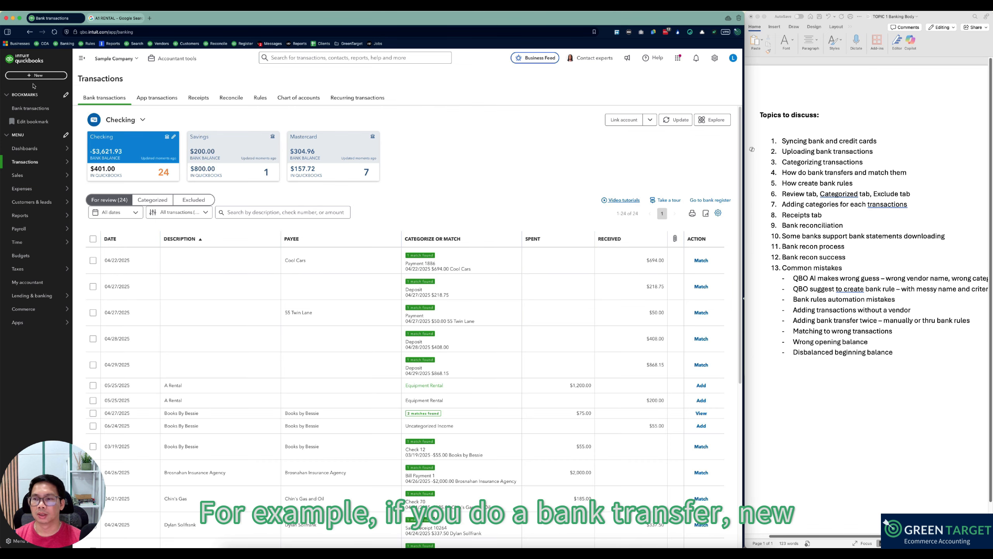
click(36, 75)
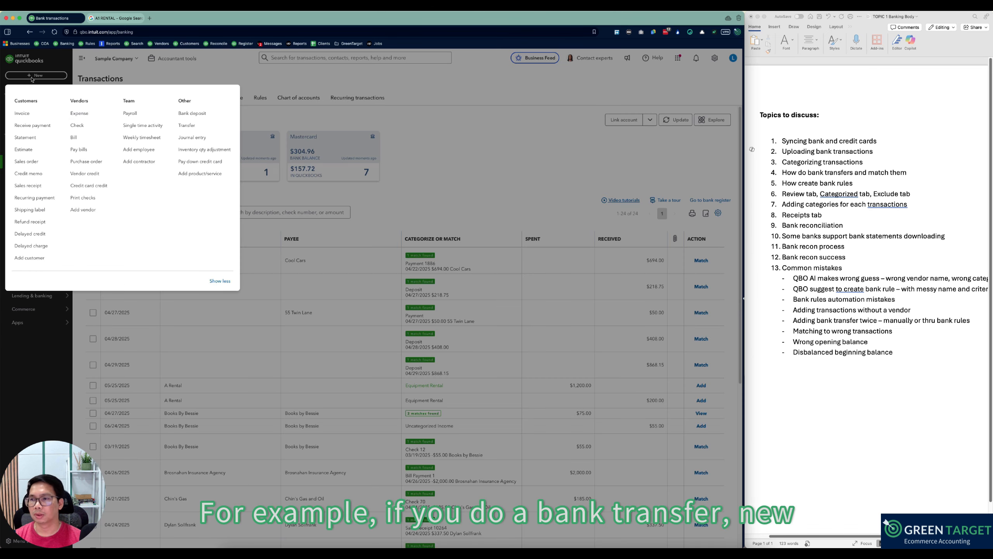
click(189, 129)
click(102, 87)
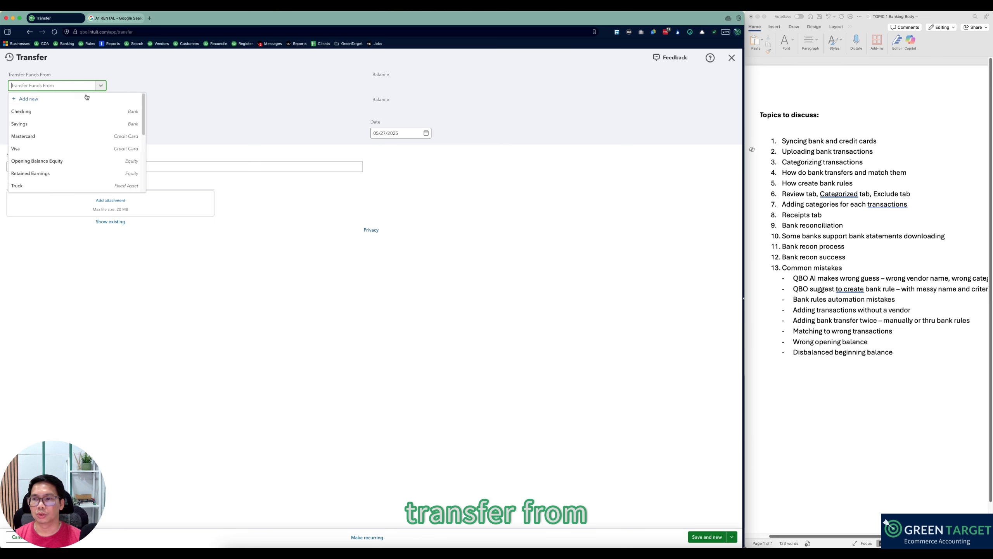
click(78, 111)
click(100, 111)
click(35, 149)
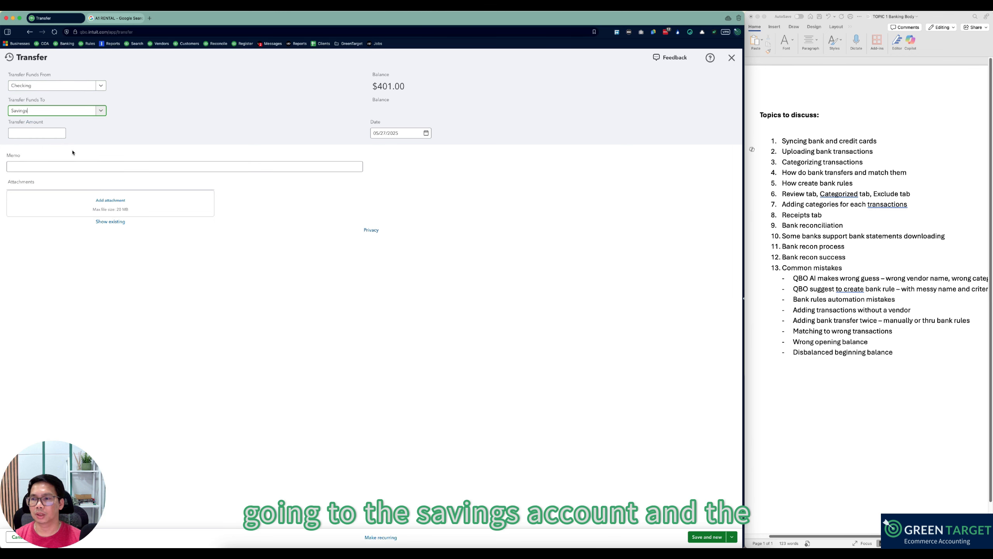
Step: Set the transfer amount to $5,000.00, date it 05/20/2025 and enter the memo "Checking to savings monthly"
click(37, 133)
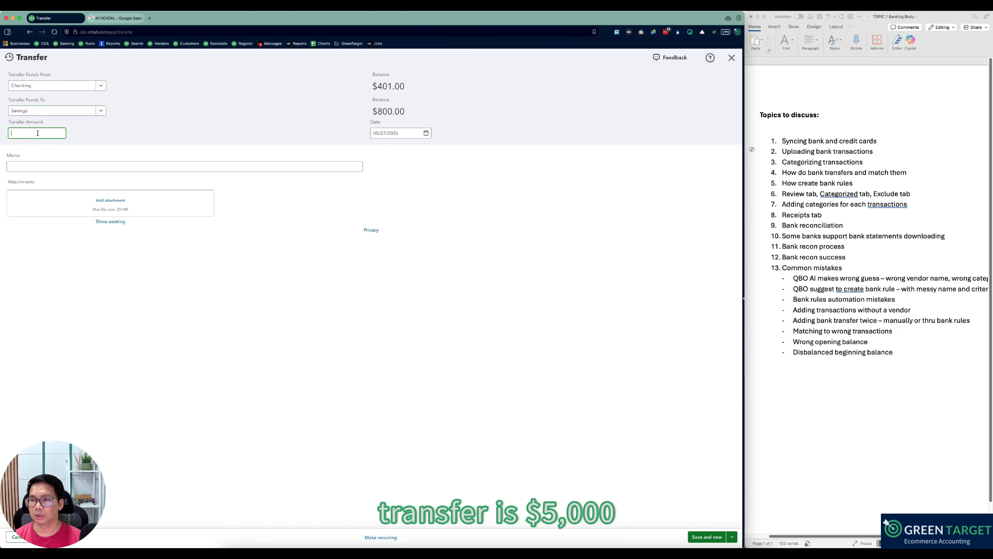
text(5000)
key(Tab)
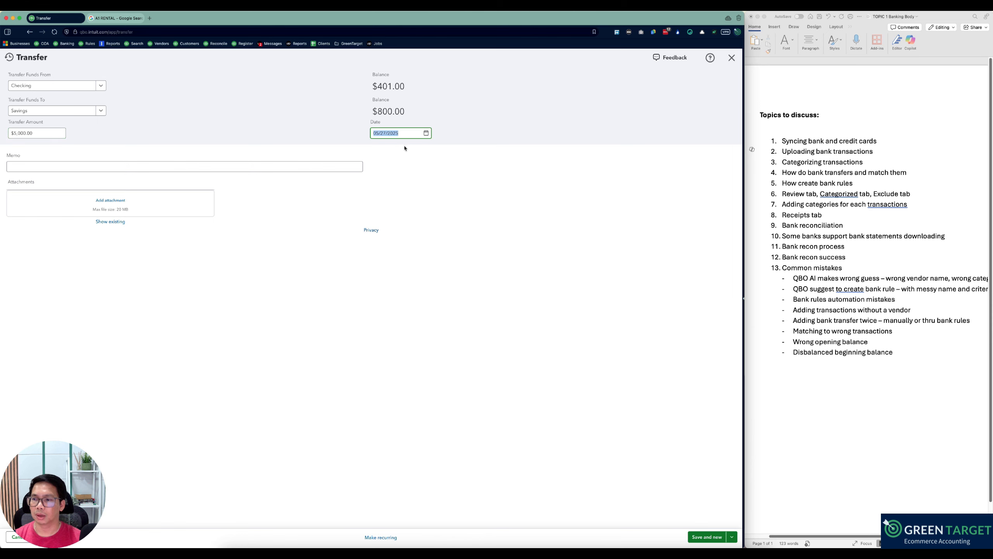
text(05/20/2025)
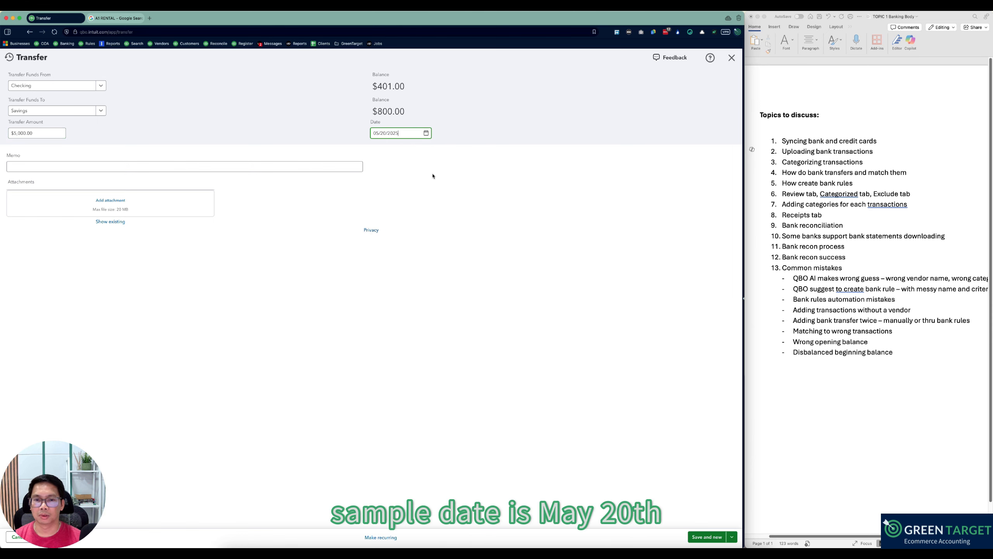
click(117, 168)
text(Che)
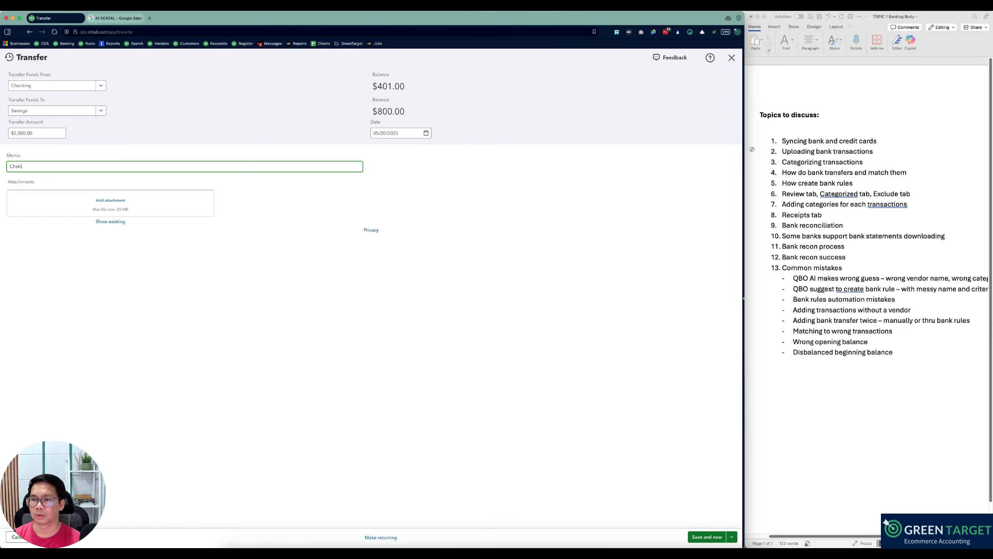
text(cking to savings monthly)
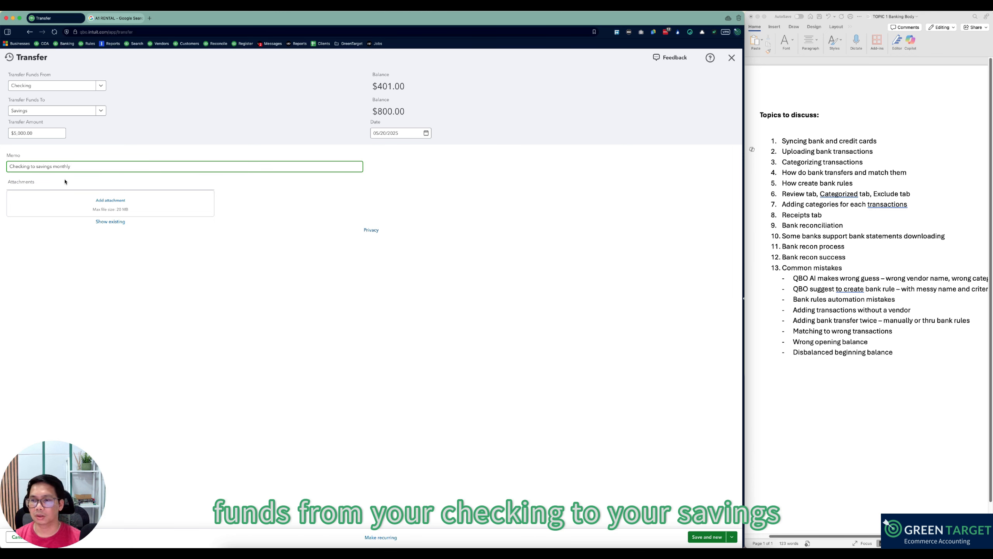
click(422, 93)
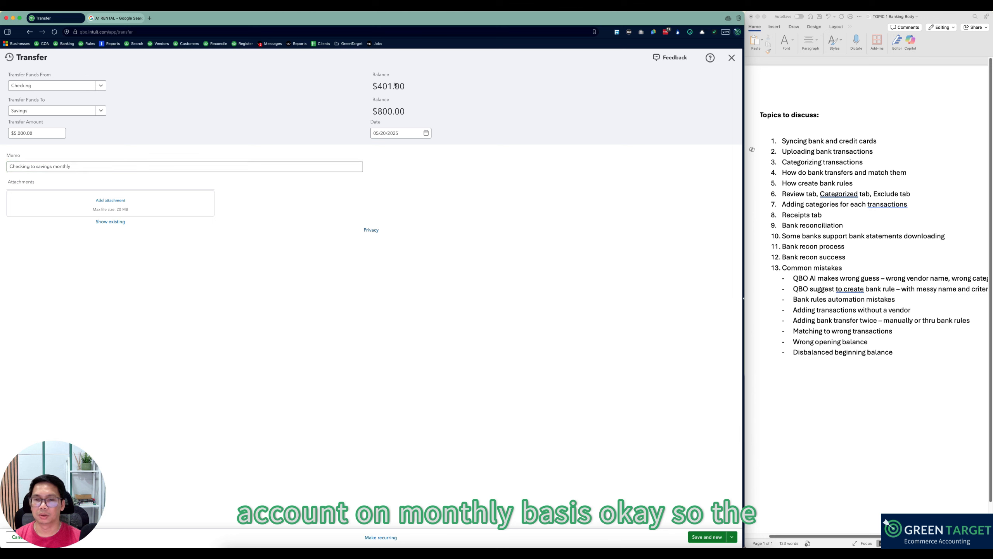
Step: Set the transfer amount to $200.00 and save the transfer
click(30, 133)
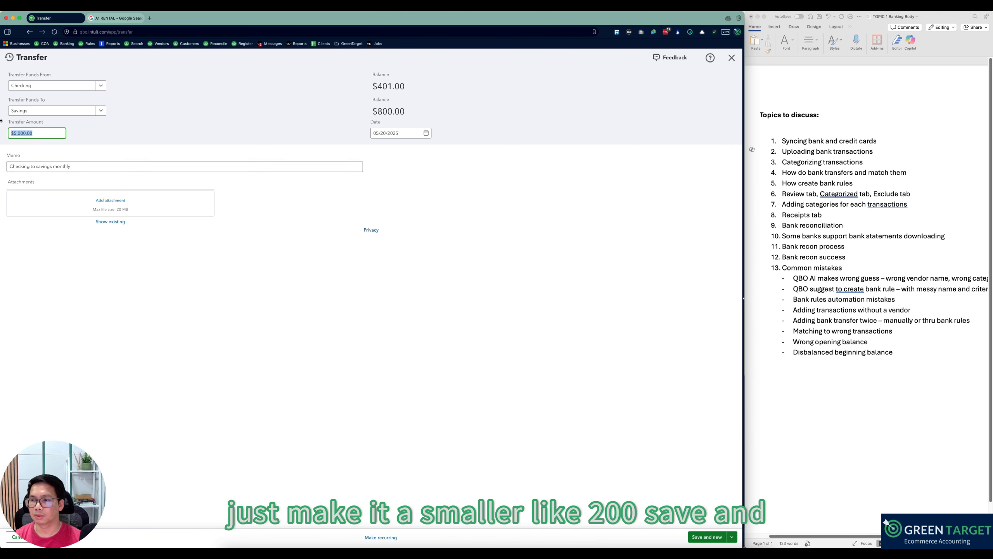
text(200)
key(Tab)
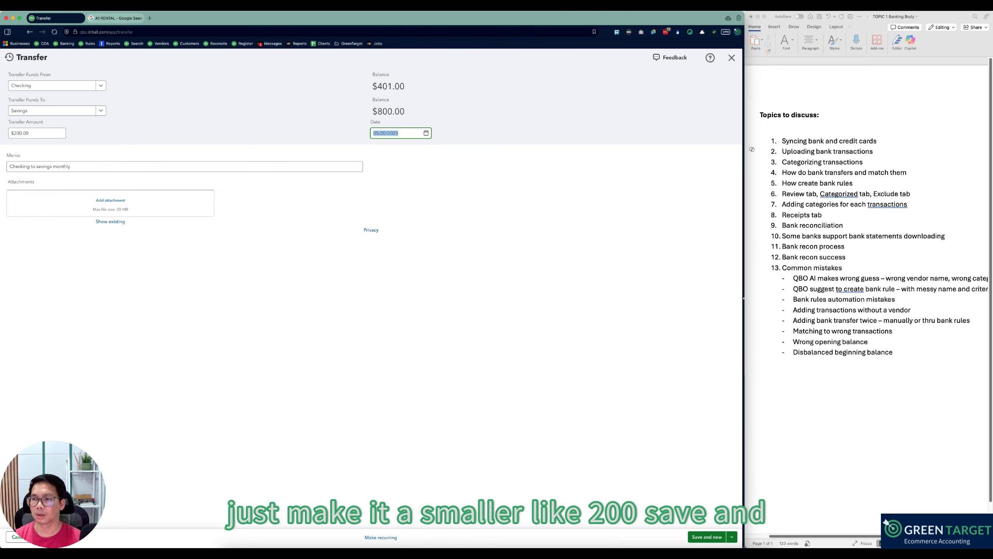
click(707, 537)
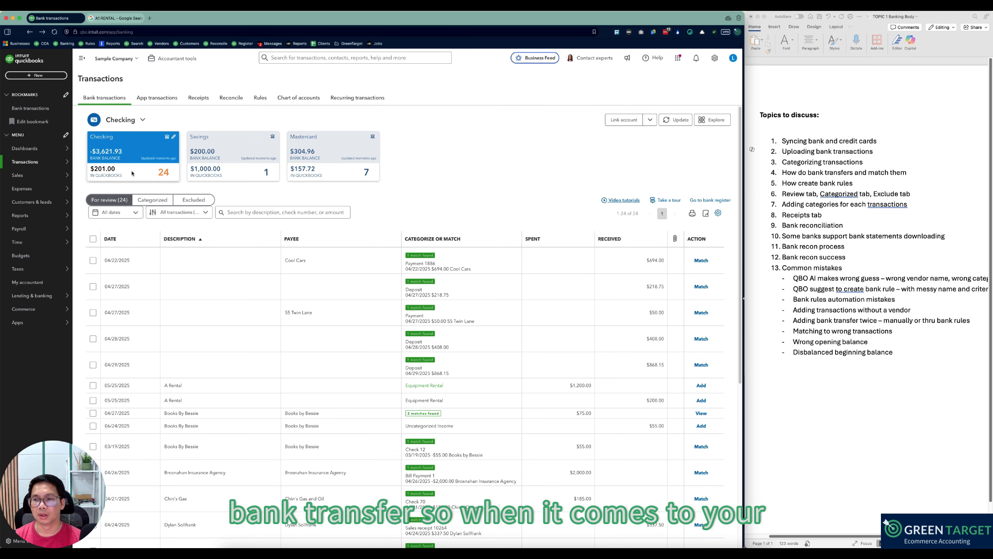
Step: Look through the for-review transactions of the Checking and Savings accounts for the bank transfer to match
scroll(263, 277, down, 7)
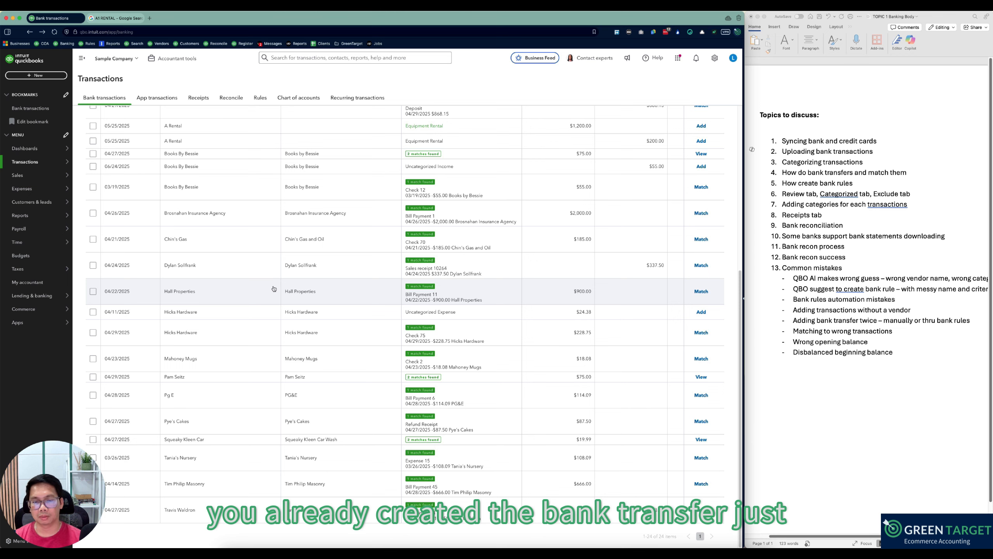
scroll(274, 288, up, 7)
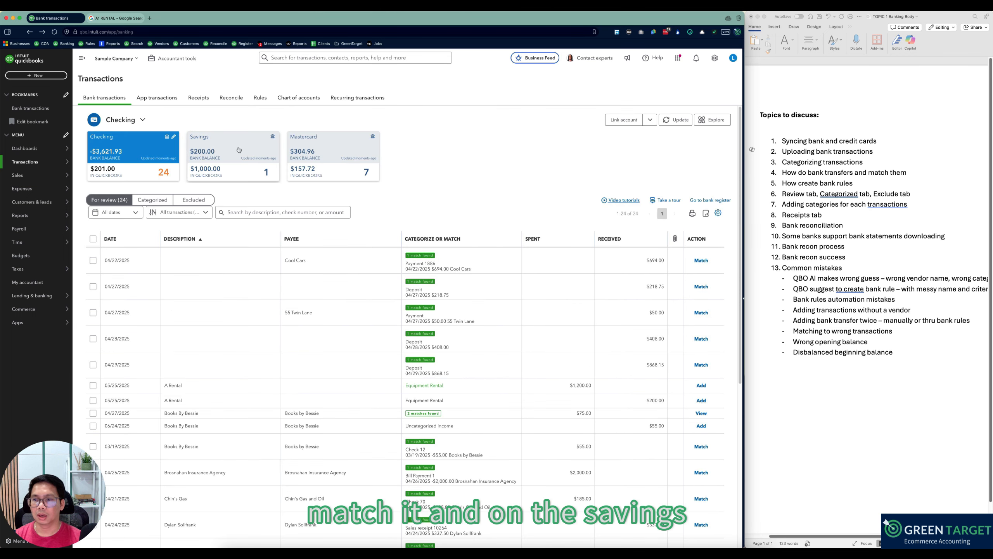
click(238, 150)
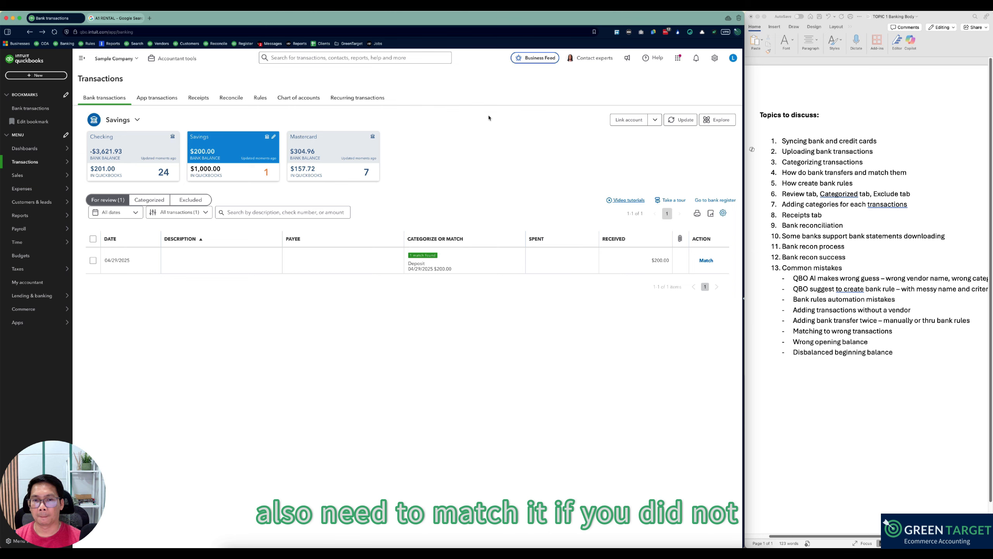
click(133, 160)
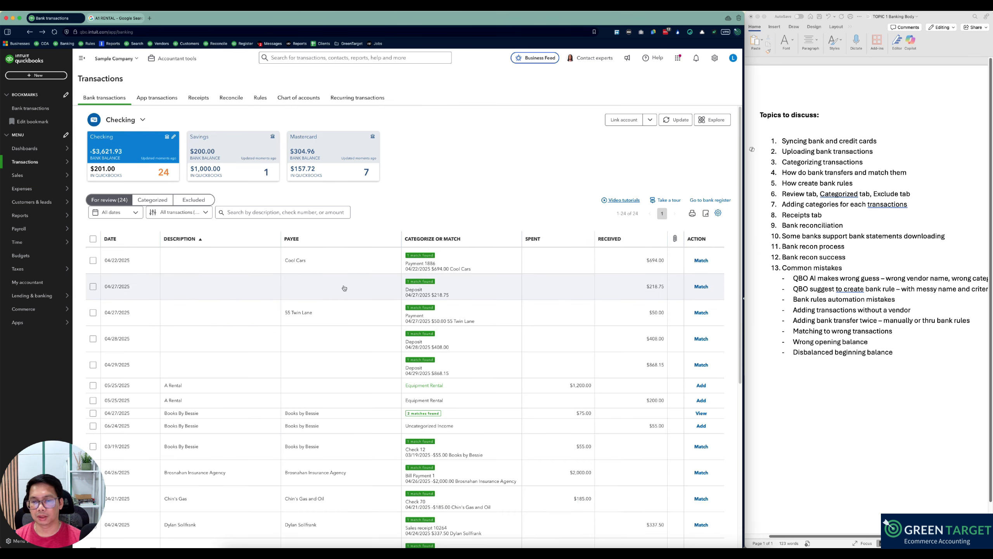
scroll(344, 289, down, 6)
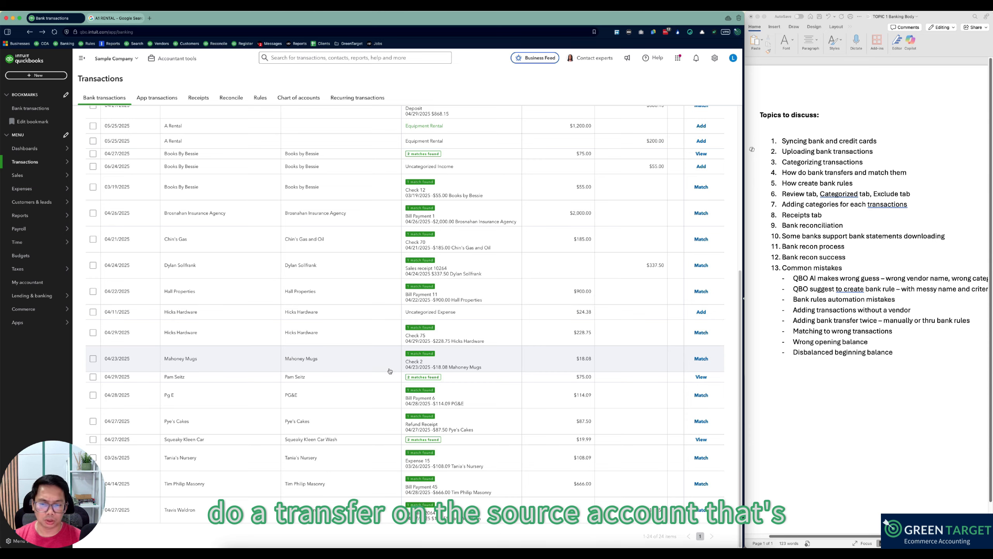
scroll(388, 368, up, 6)
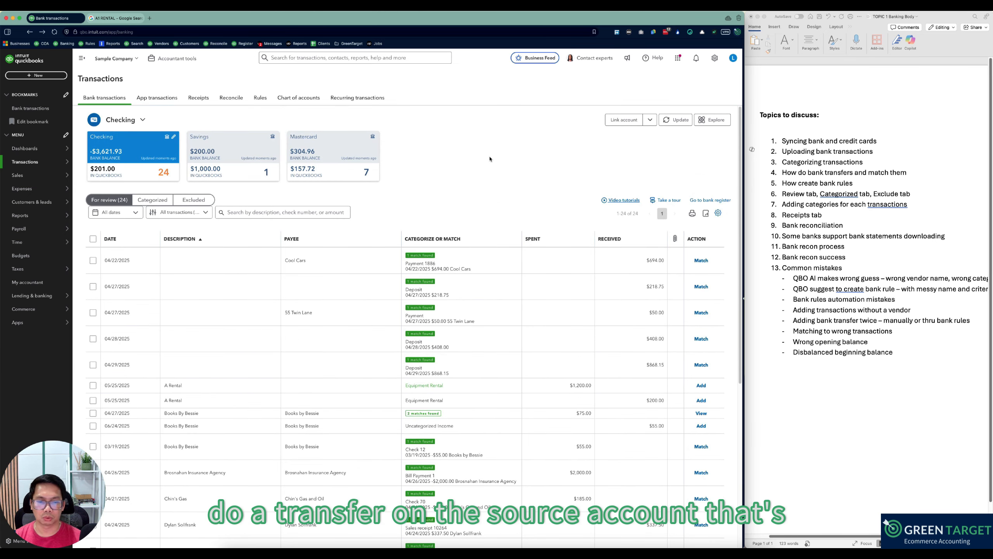
Step: Expand the 05/25/2025 A Rental transaction of $1,200.00 in the Checking account
click(318, 388)
scroll(341, 385, down, 1)
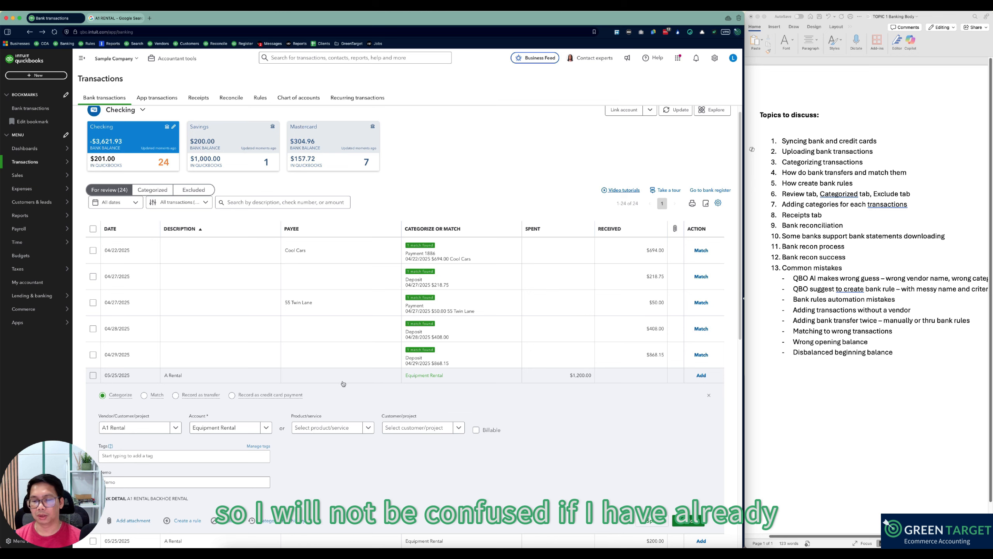
scroll(332, 383, down, 3)
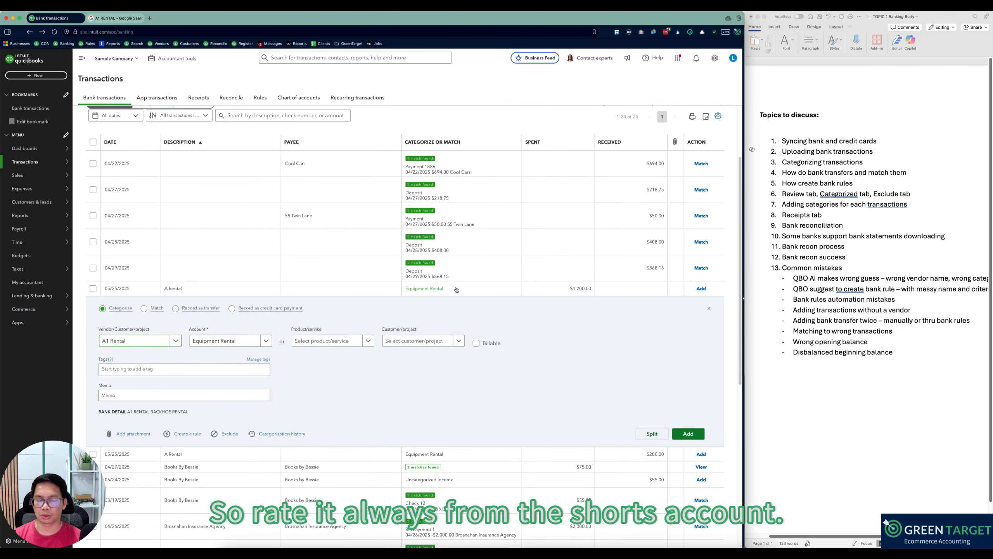
Step: Compare the fields offered for categorizing the A Rental transaction with those for recording it as a transfer
click(168, 341)
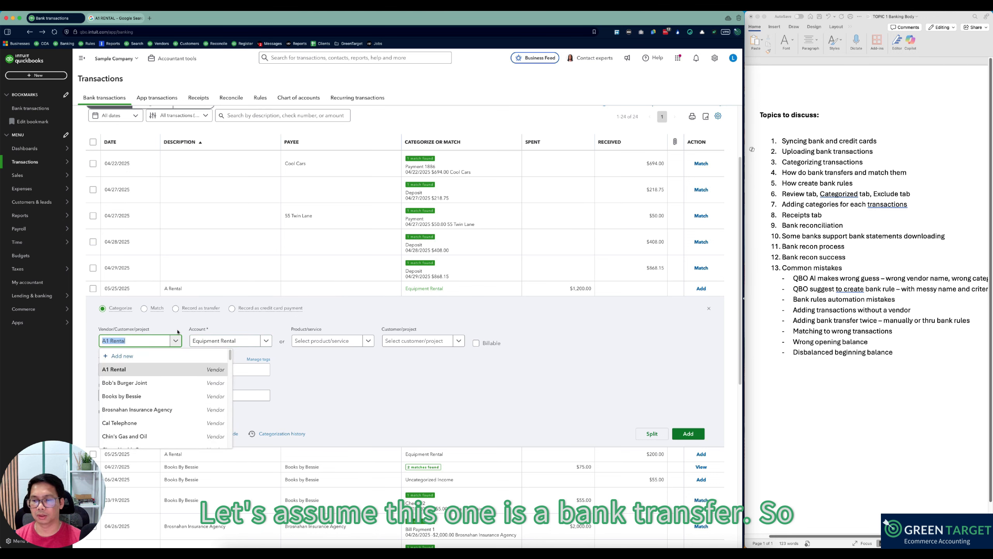
click(187, 309)
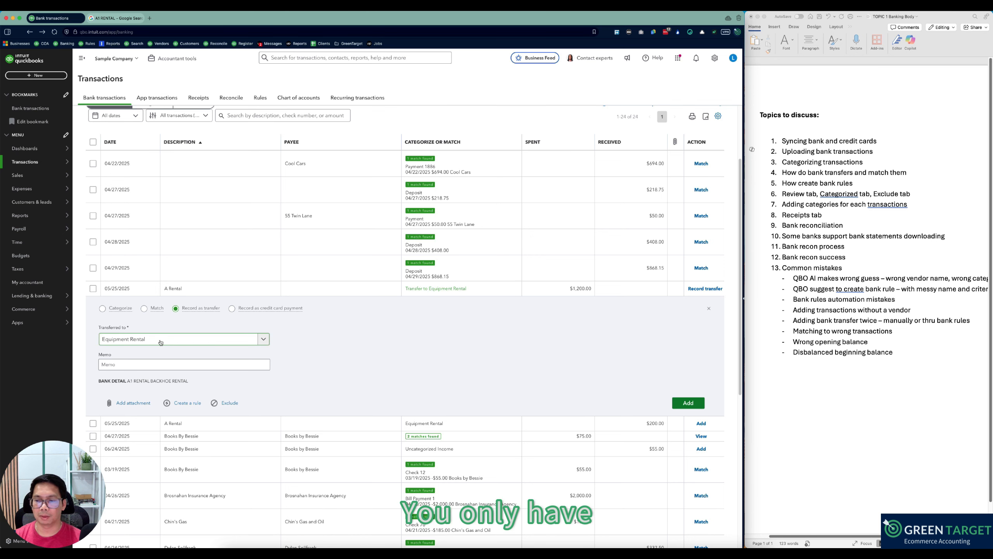
click(189, 338)
click(349, 336)
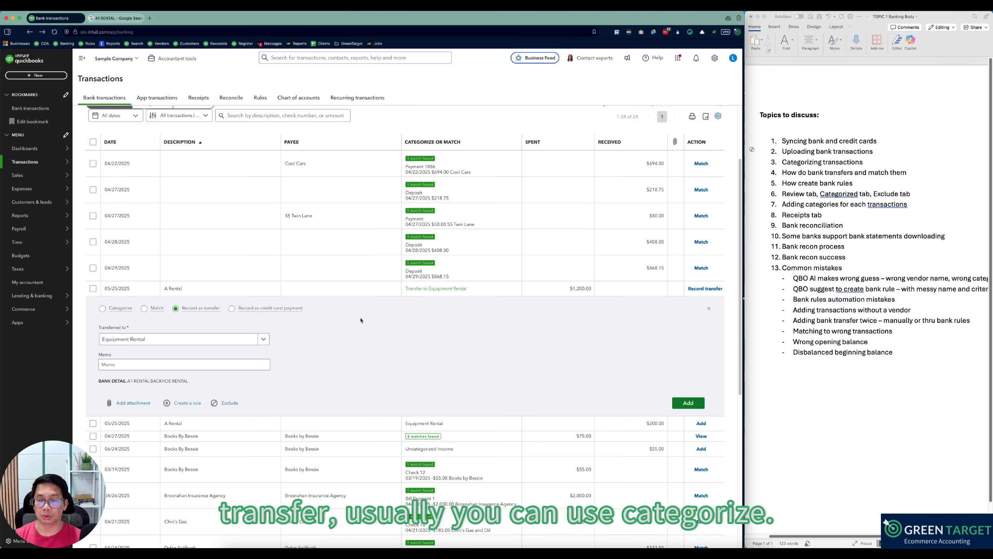
click(131, 313)
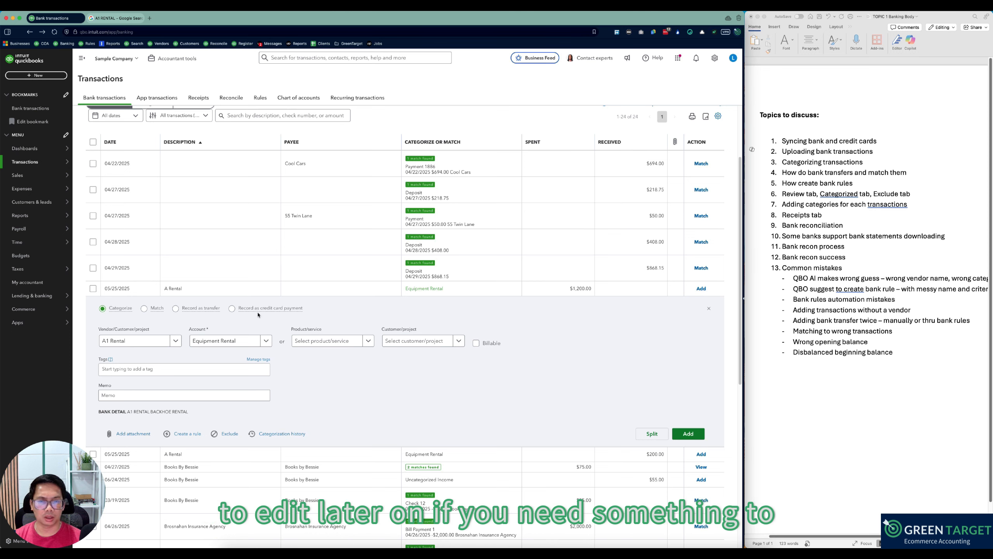
Step: Record the $1,200.00 A Rental transaction as a transfer to the Savings account
click(176, 309)
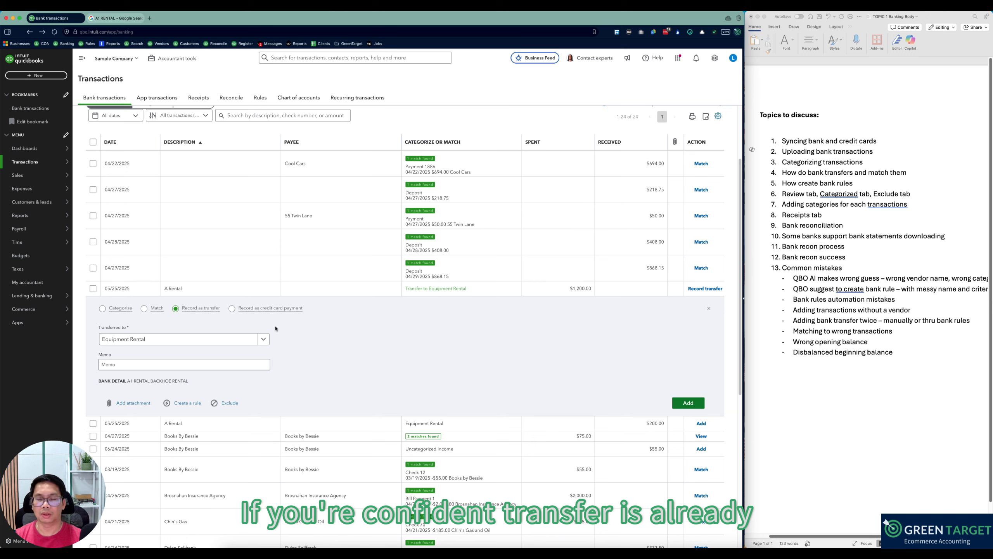
click(184, 343)
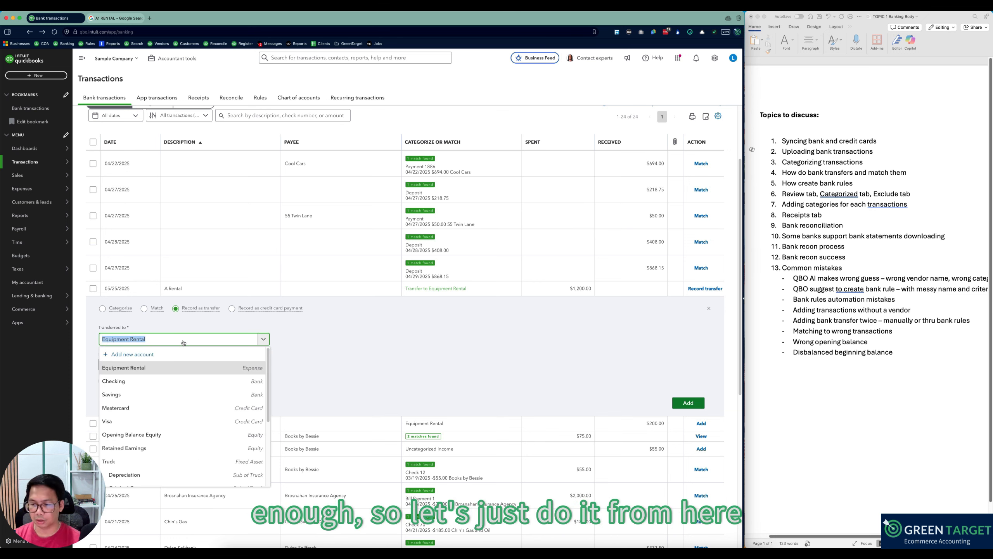
text(saving)
click(213, 368)
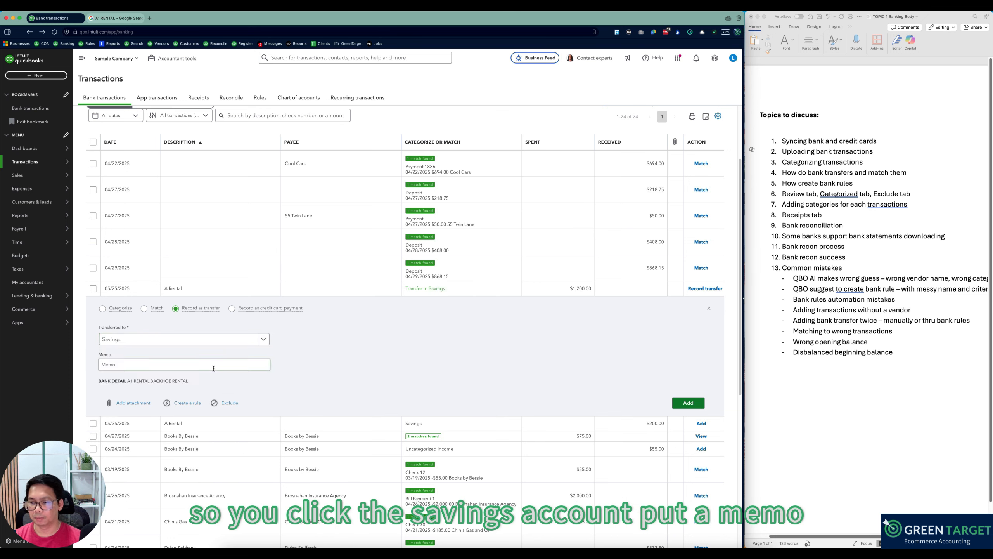
Step: Enter the memo "Monthly savings deposit" for the transfer and add it to the books
click(211, 364)
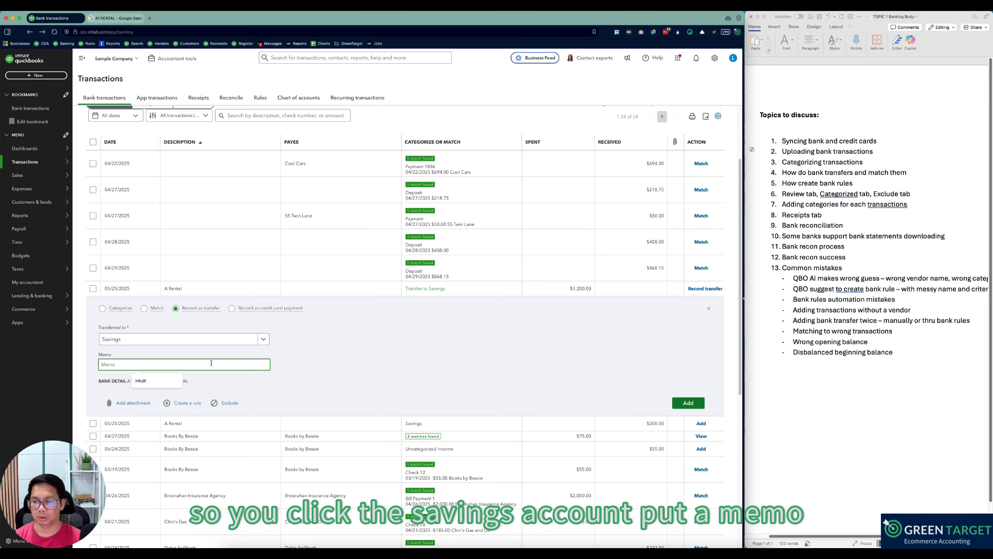
text(Monthly savings depo)
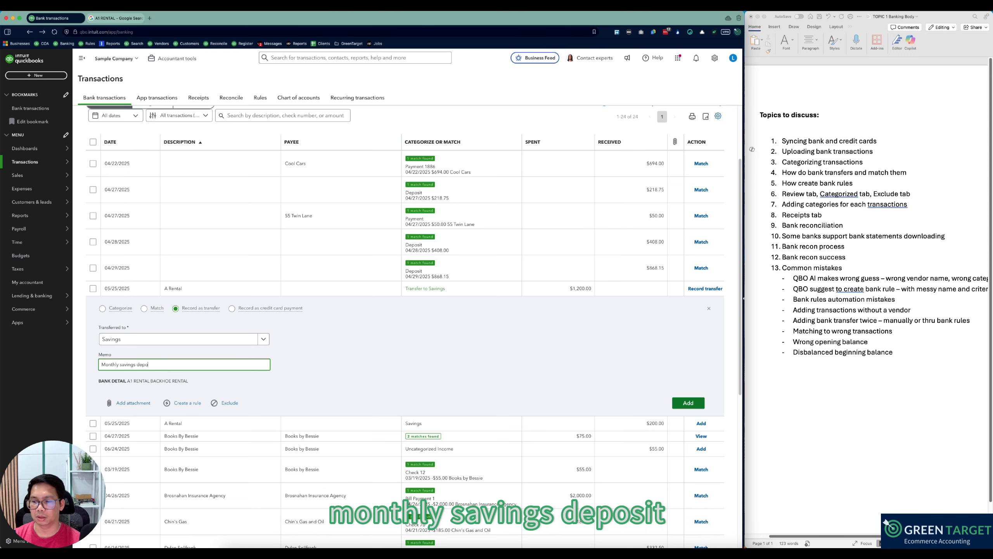
text(sit)
scroll(367, 271, up, 3)
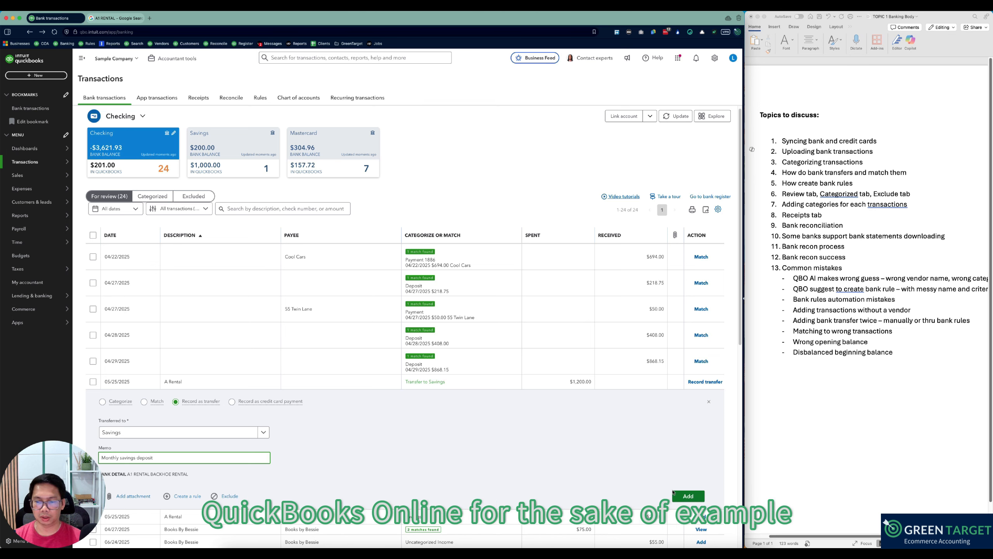
click(685, 495)
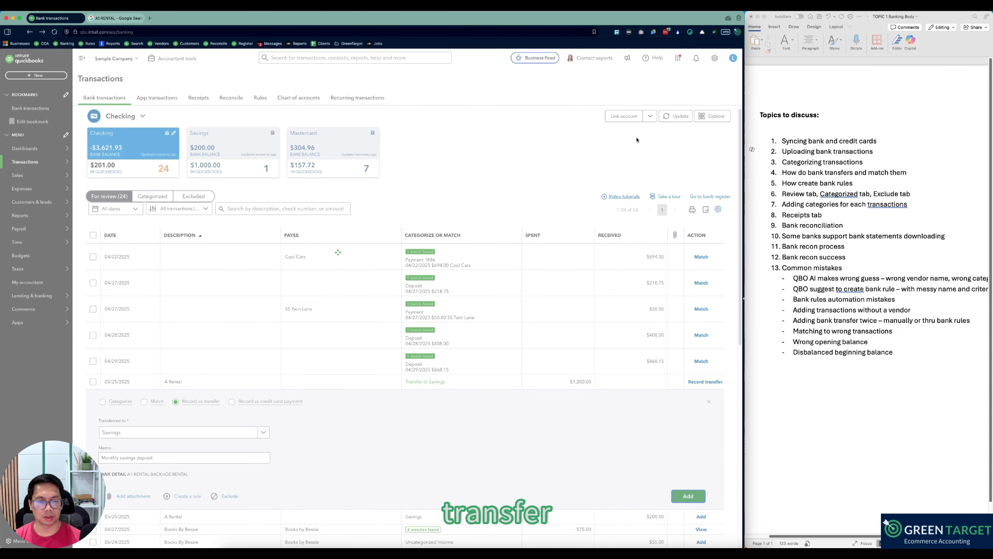
Step: Open the bank register to check the transfer in Checking, and switch the register to Savings
click(709, 196)
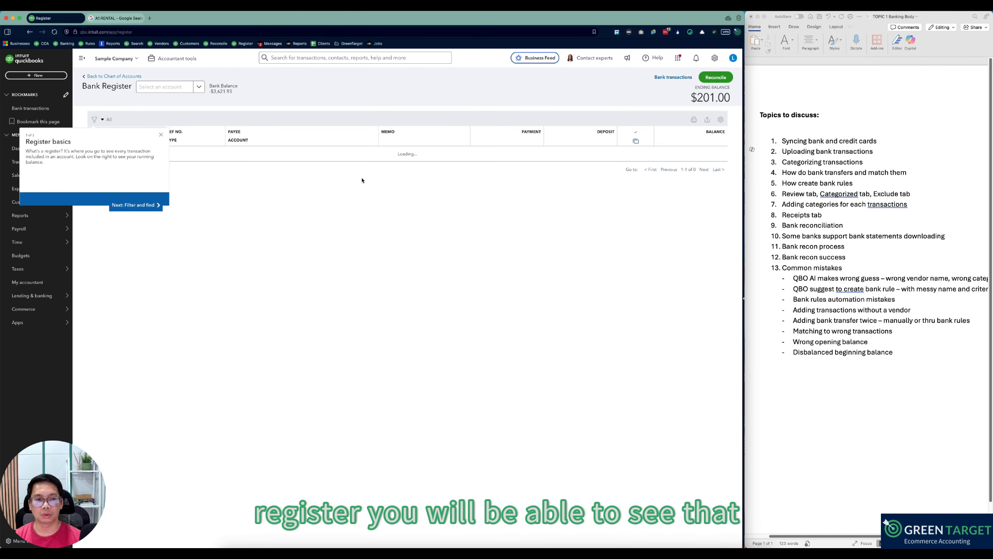
click(160, 151)
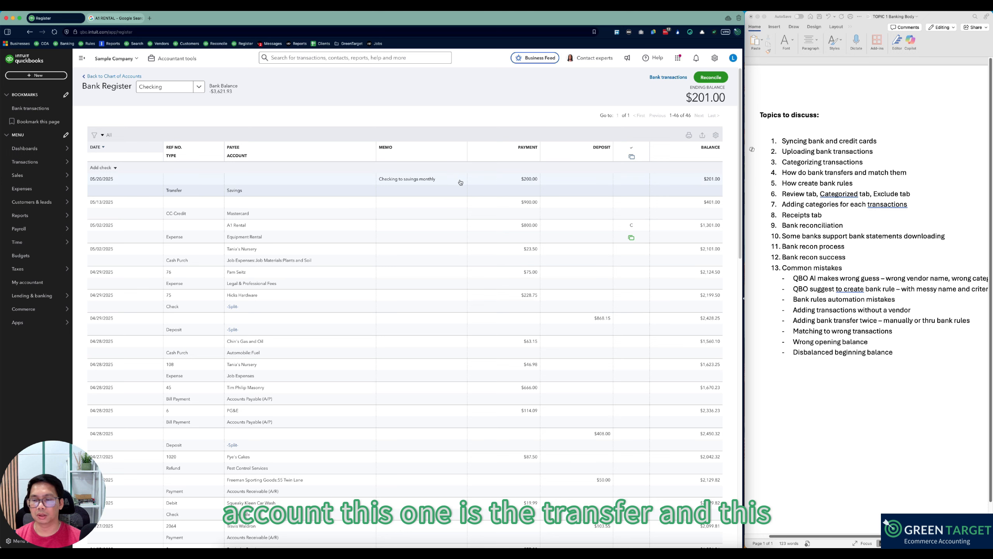
click(196, 88)
click(250, 141)
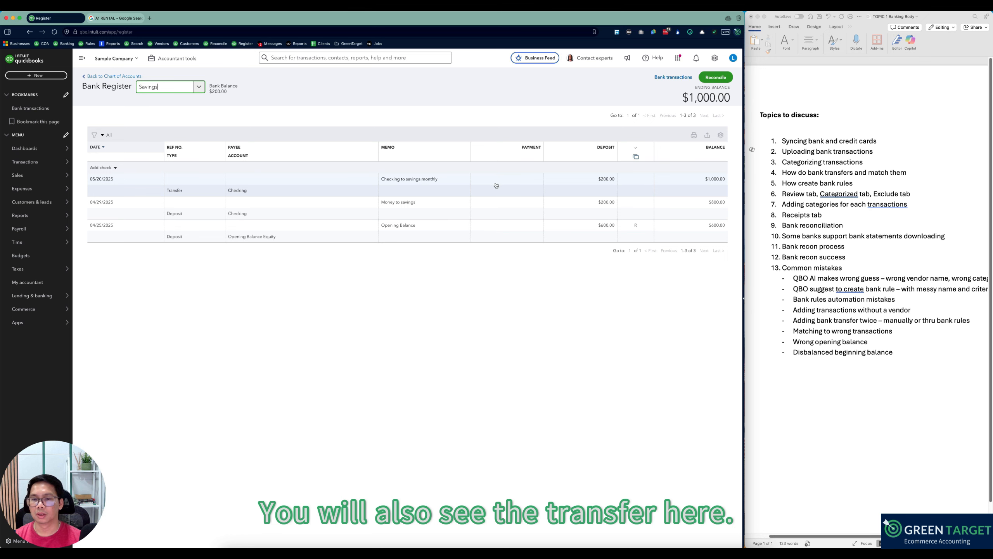
Step: Examine the monthly transfer and the 04/29/2025 "Money to savings" deposit in the Savings register
click(496, 185)
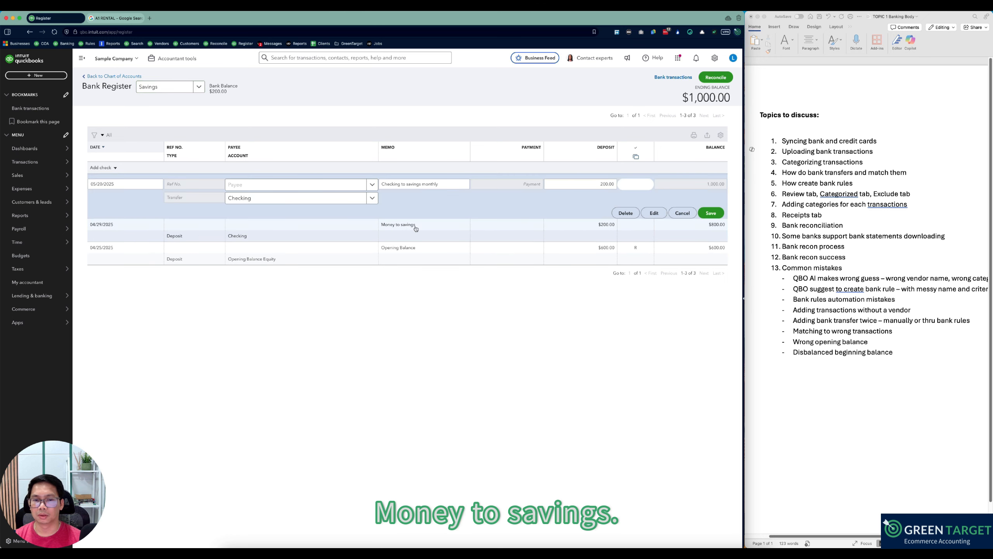
click(445, 229)
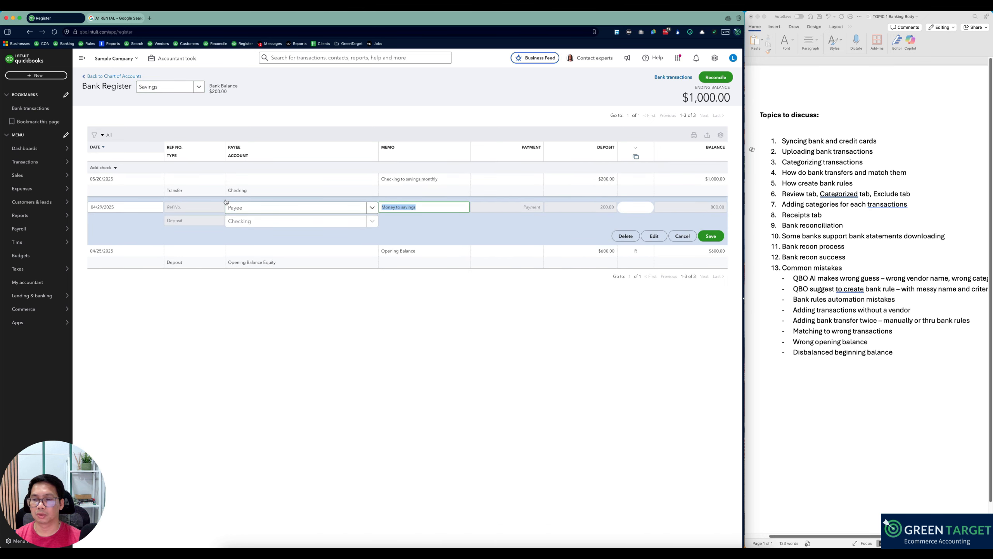
click(291, 177)
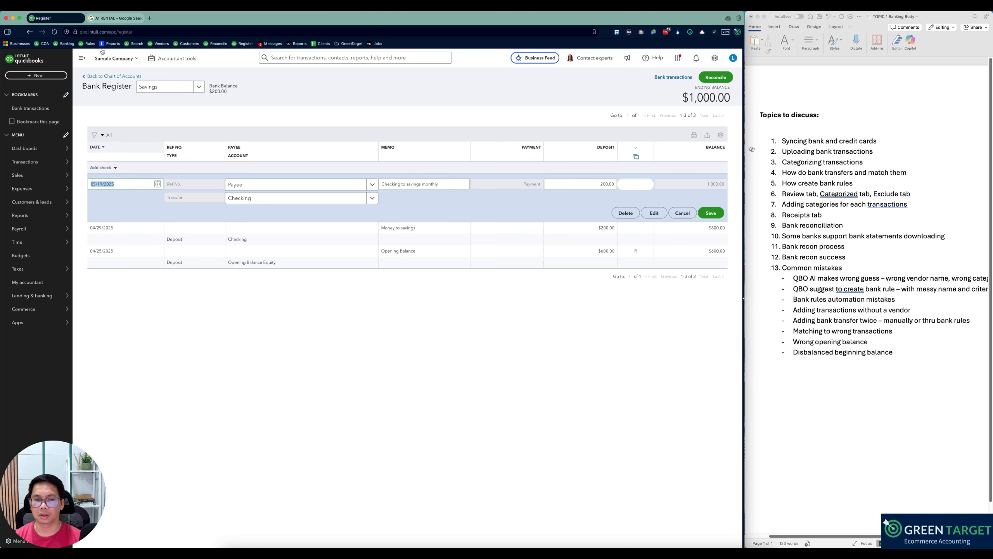
Step: Return to the bank transactions and match the 04/29/2025 deposit of $200.00 in the Savings account
click(66, 44)
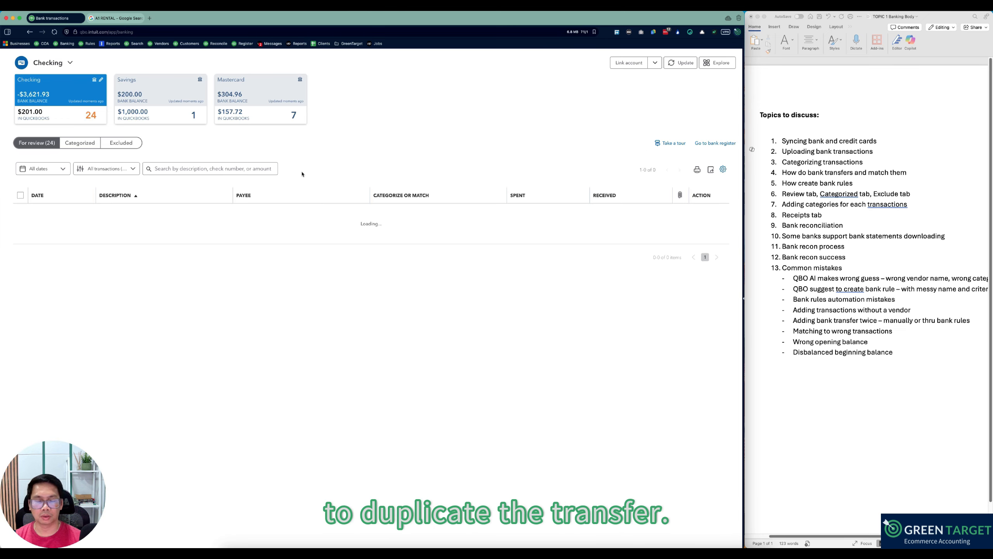
click(212, 154)
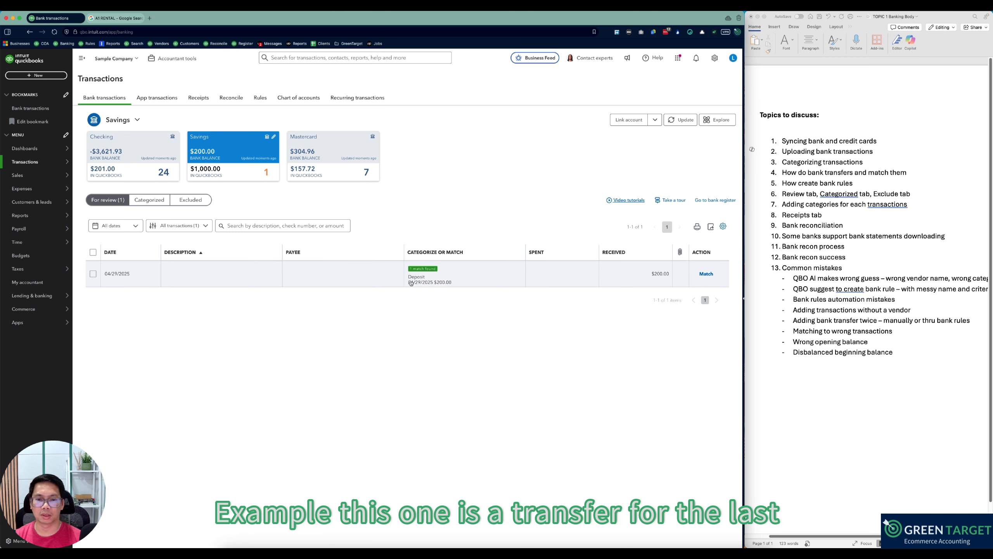
click(440, 278)
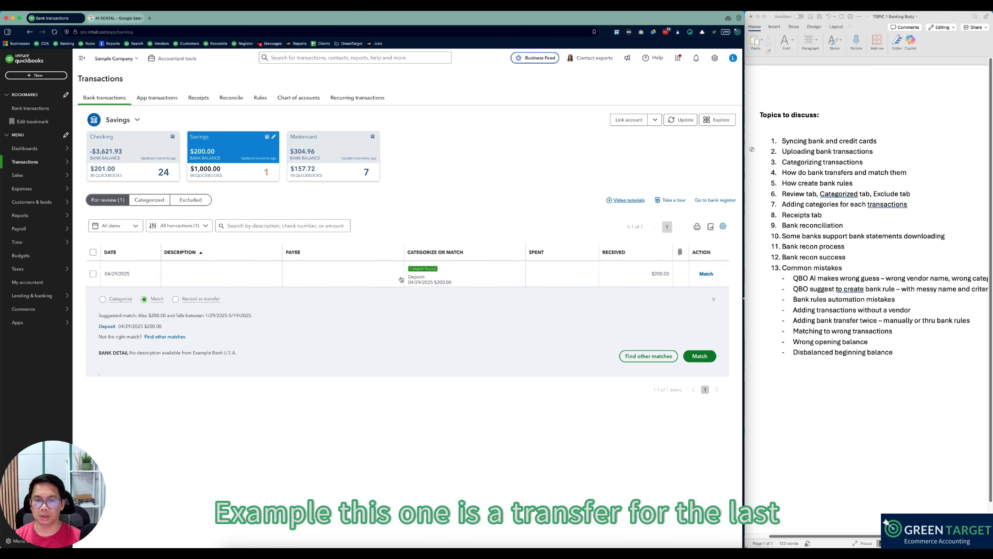
click(699, 356)
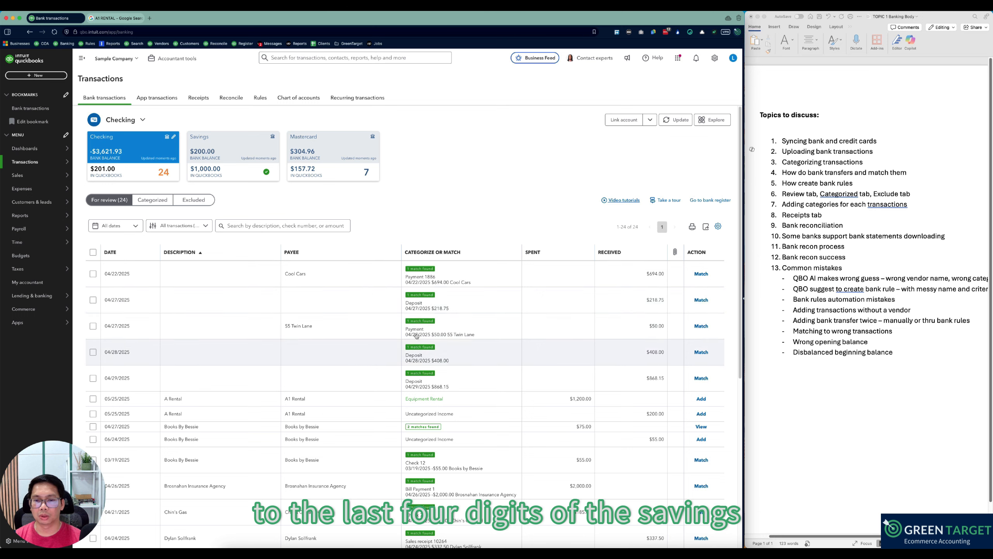
Step: Compare the transactions for review in the Savings, Checking and Mastercard accounts, ending on Checking
click(225, 168)
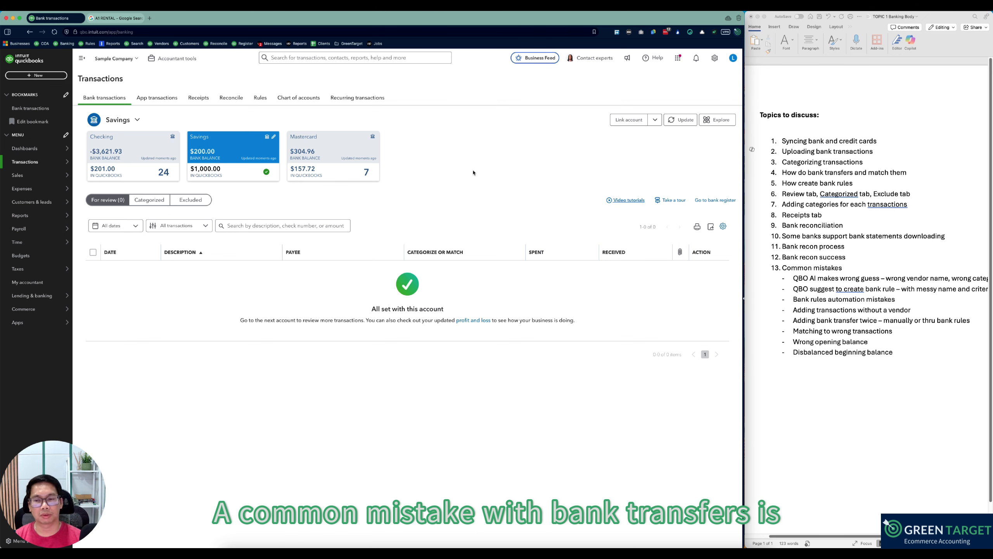
click(131, 156)
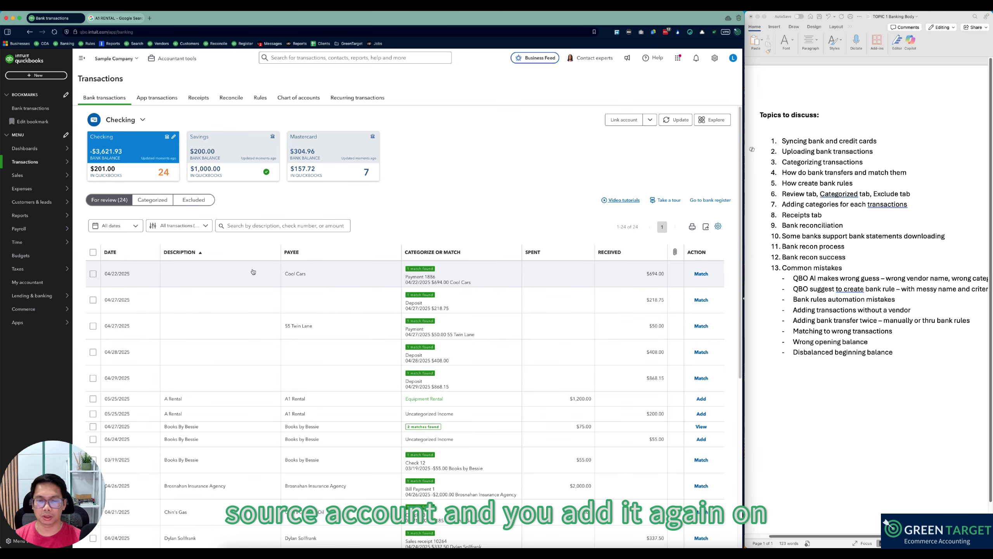
click(244, 146)
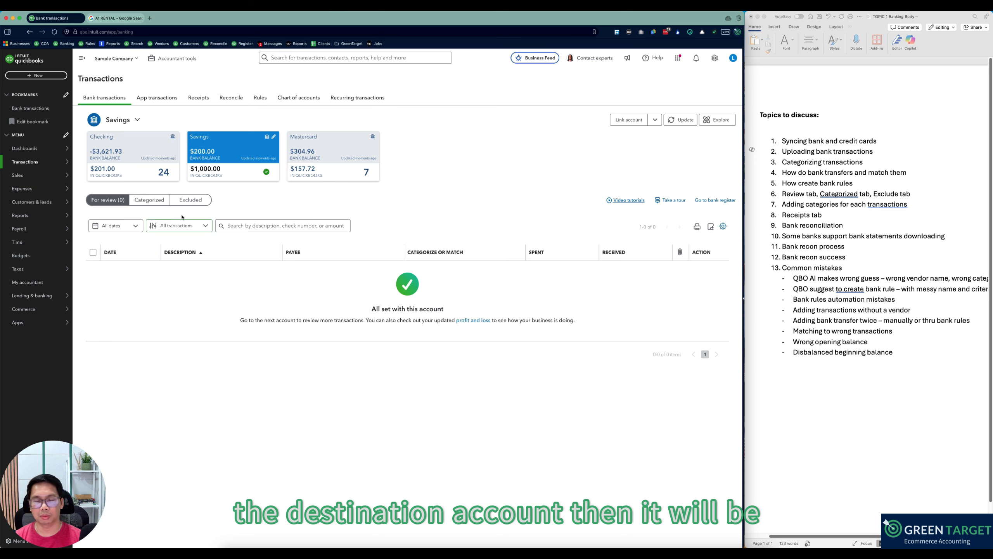
click(132, 155)
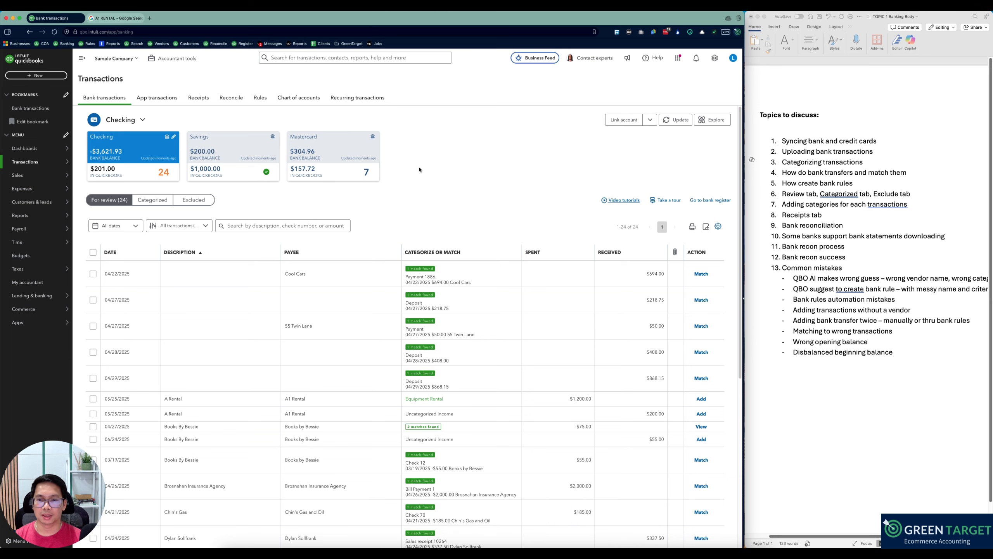
click(348, 157)
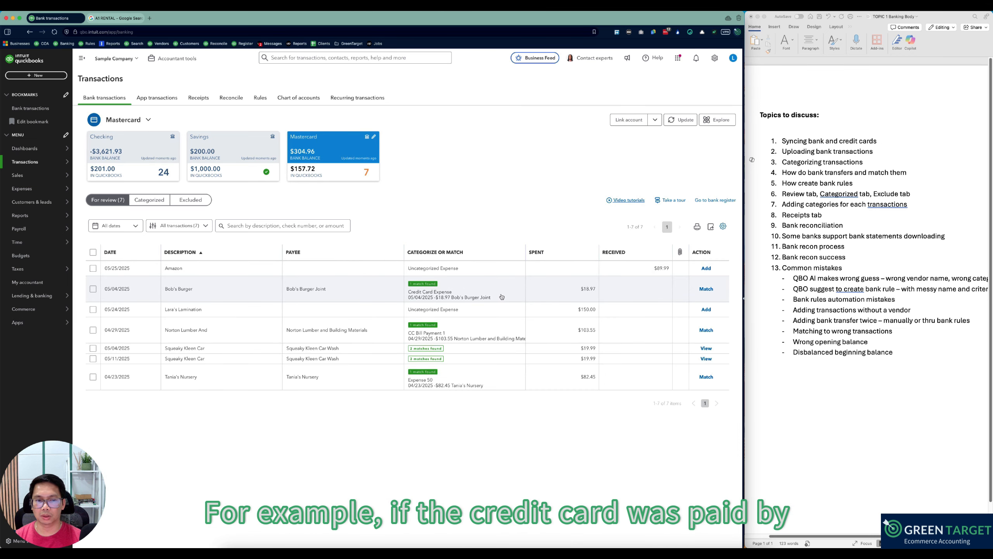
click(135, 152)
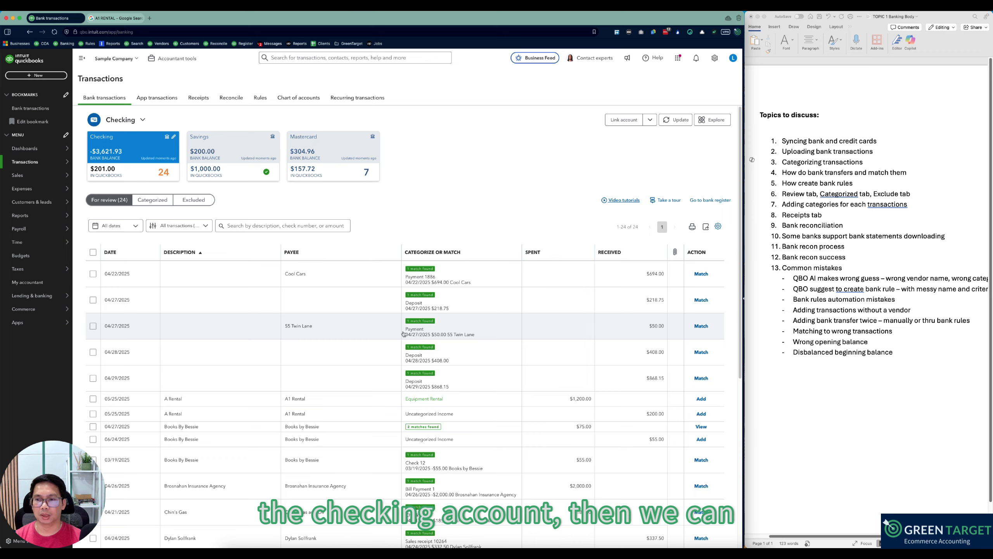
Step: Set the $1,200.00 A Rental transaction in Checking to be recorded as a credit card payment to Mastercard
scroll(399, 334, down, 2)
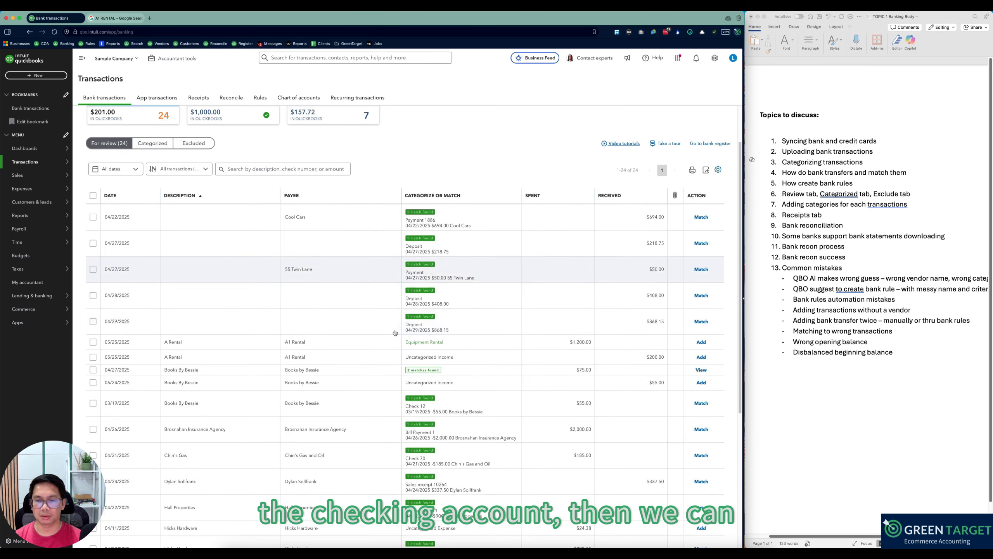
scroll(330, 260, down, 2)
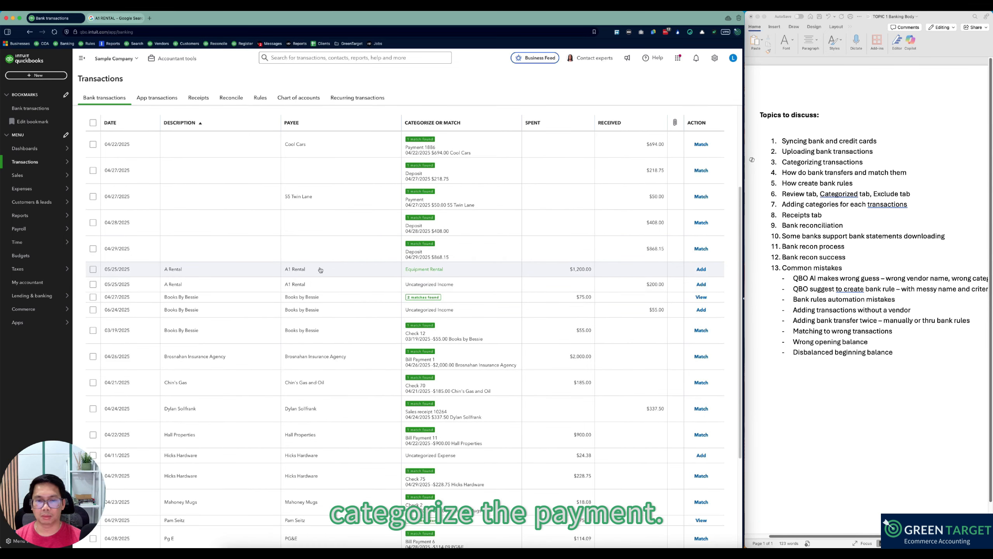
click(320, 270)
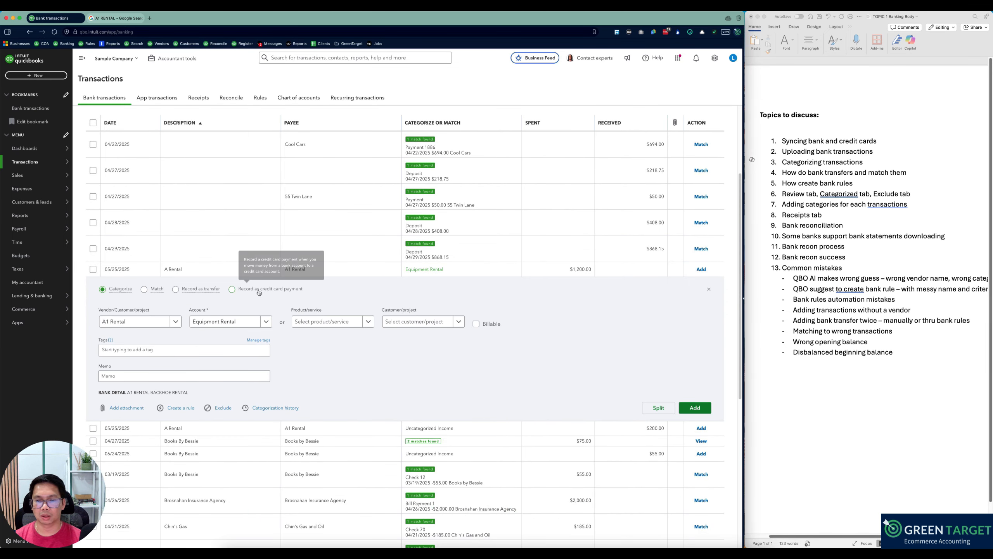
click(233, 289)
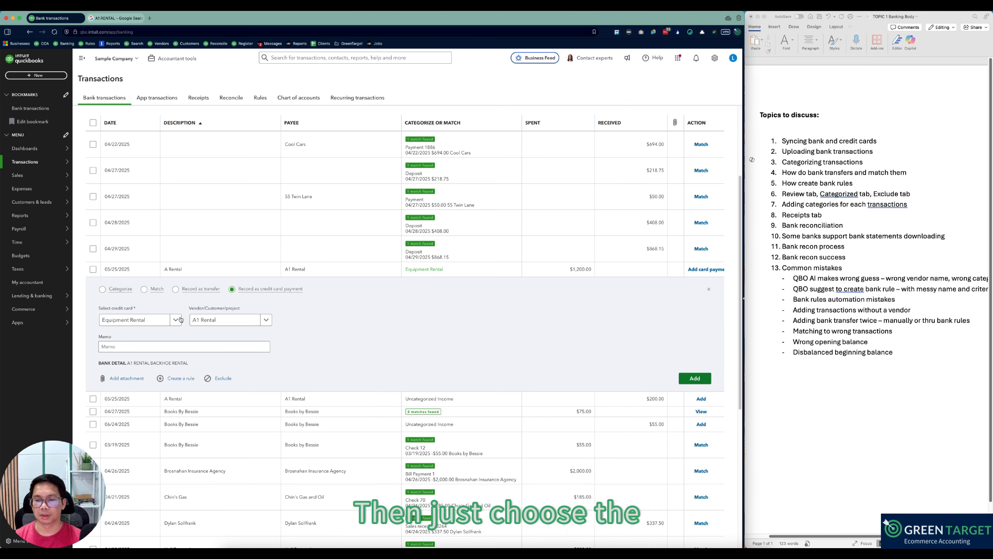
click(162, 321)
click(115, 362)
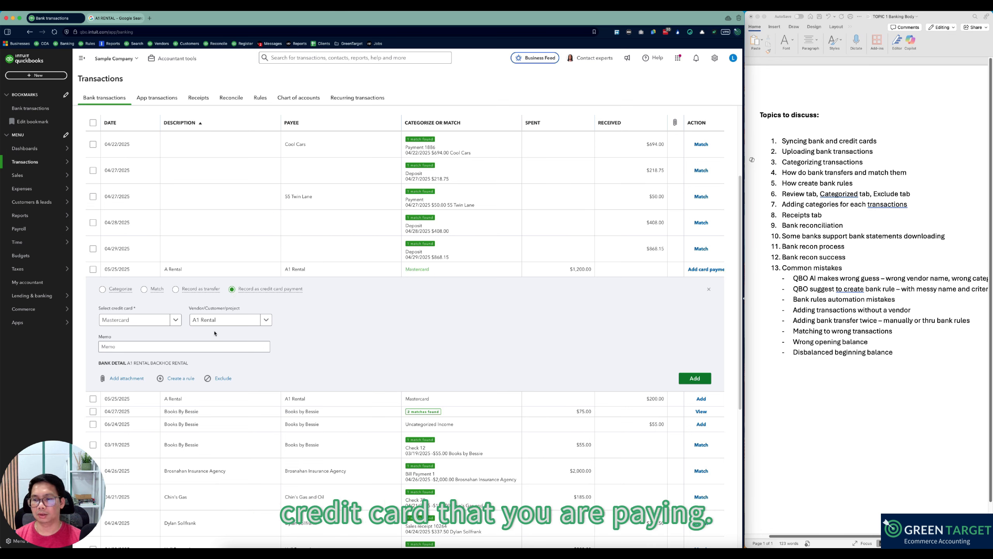
Step: Leave the vendor blank for the A Rental card payment and keep Mastercard as the credit card
scroll(177, 321, down, 1)
click(146, 314)
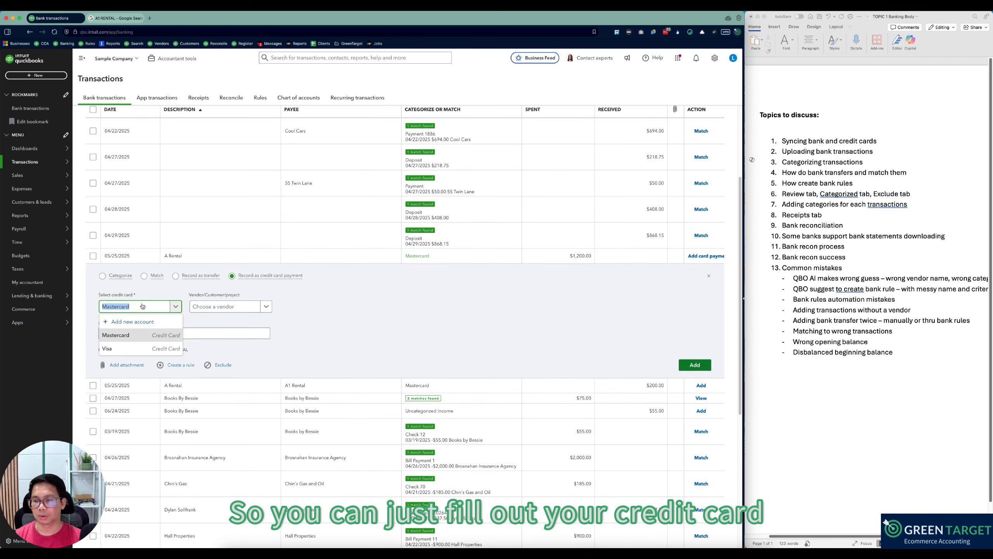
click(137, 307)
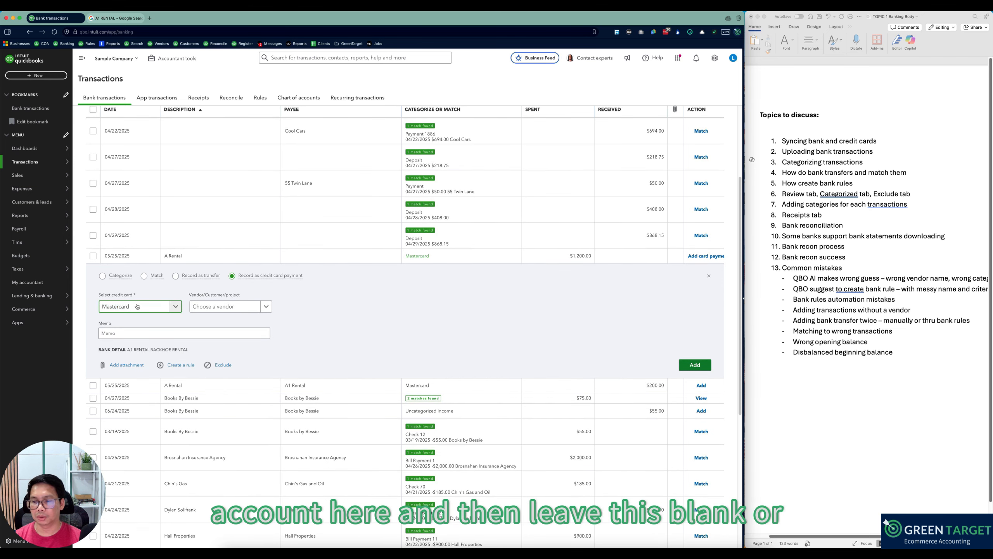
click(221, 311)
click(356, 302)
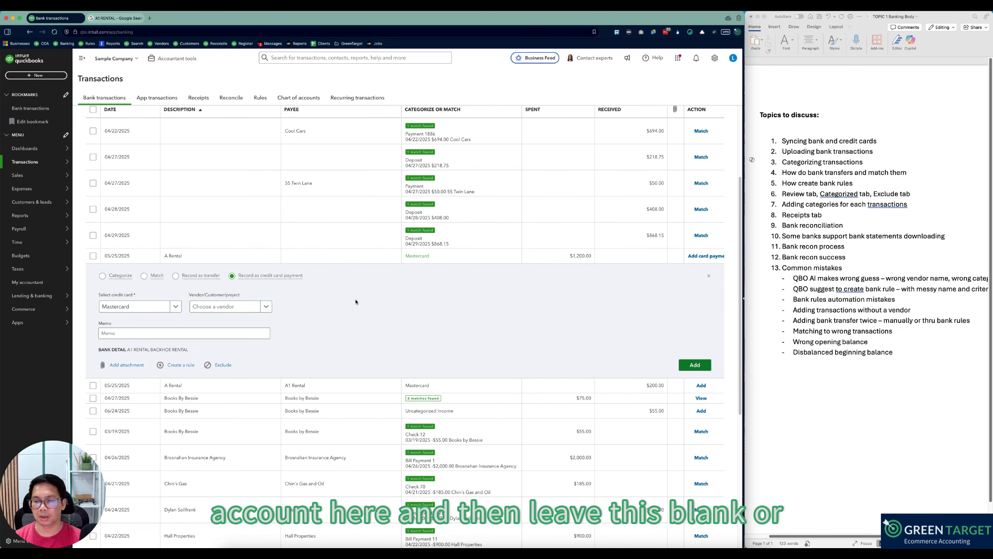
click(220, 310)
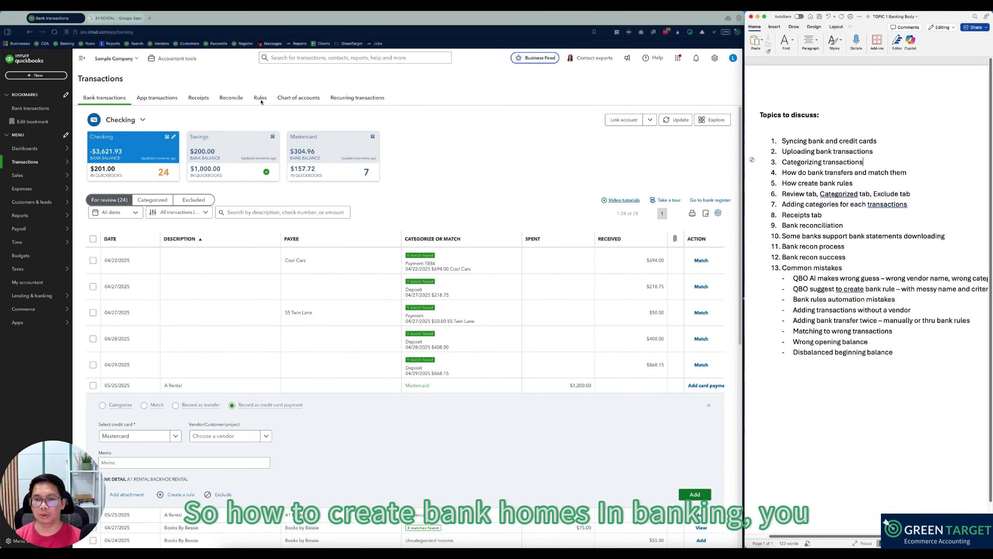
Step: Start a new bank rule and review its category, product/service and payee fields
click(436, 127)
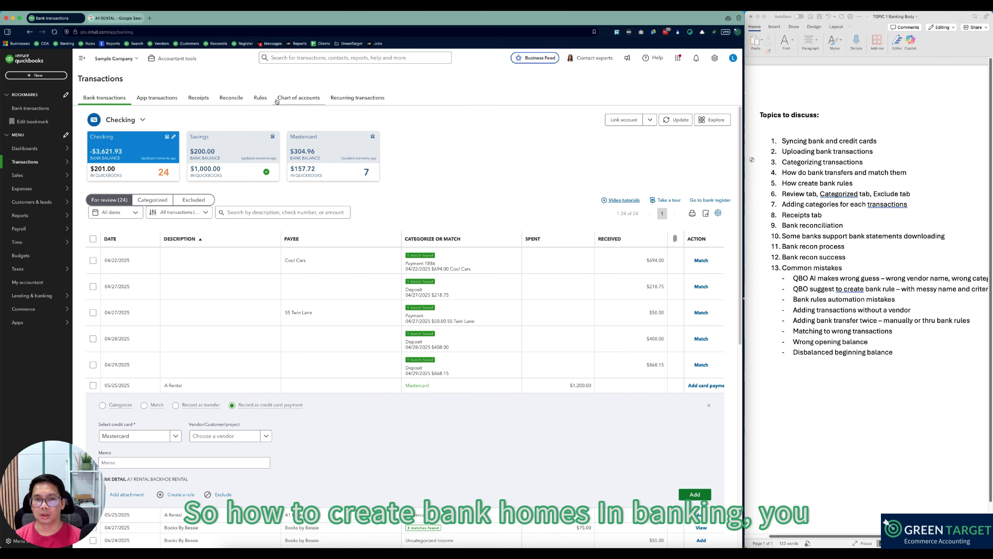
click(259, 99)
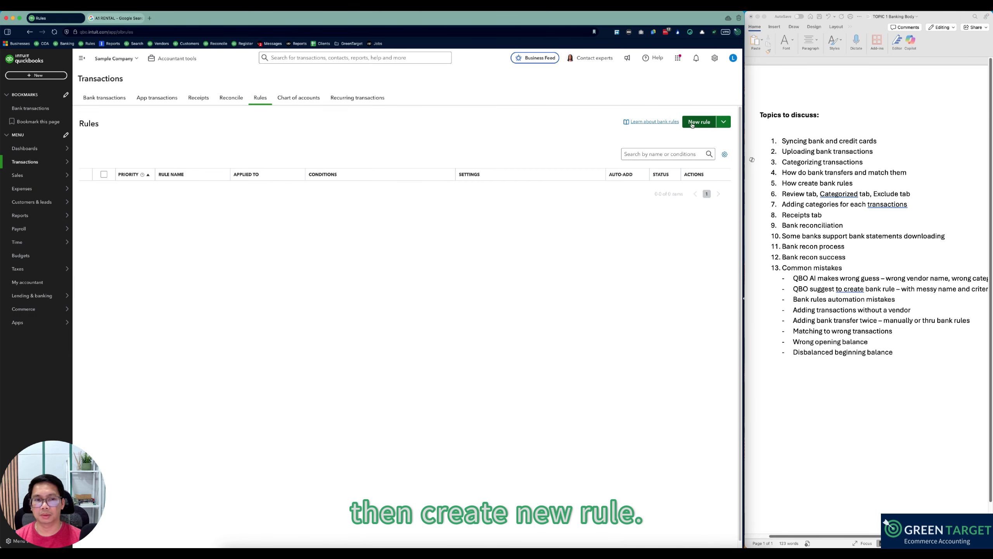
click(695, 123)
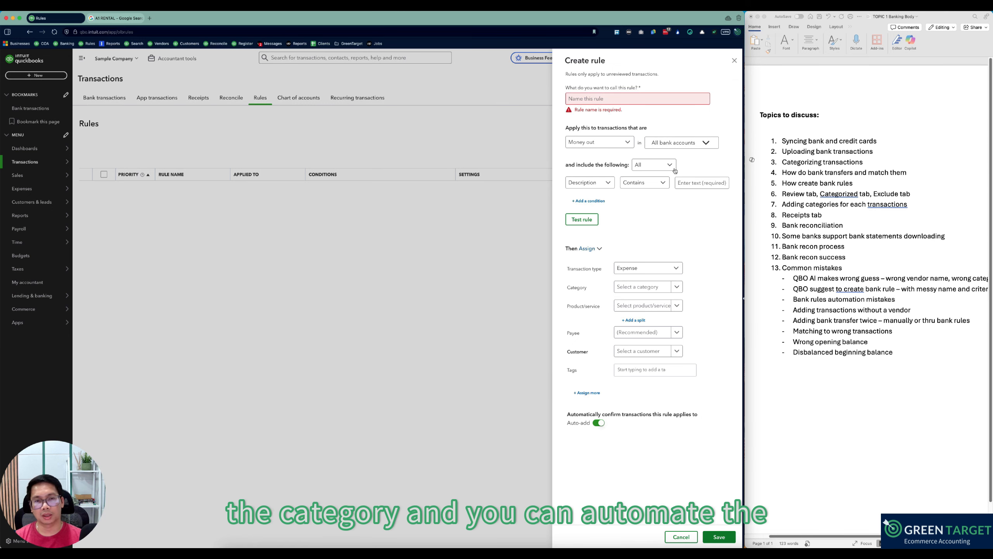
click(641, 290)
click(720, 264)
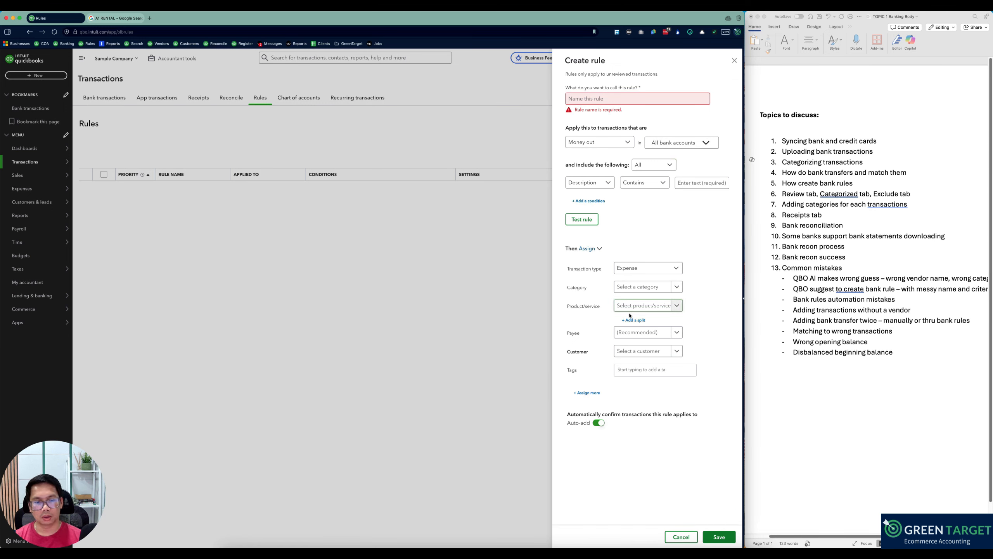
click(641, 332)
click(697, 289)
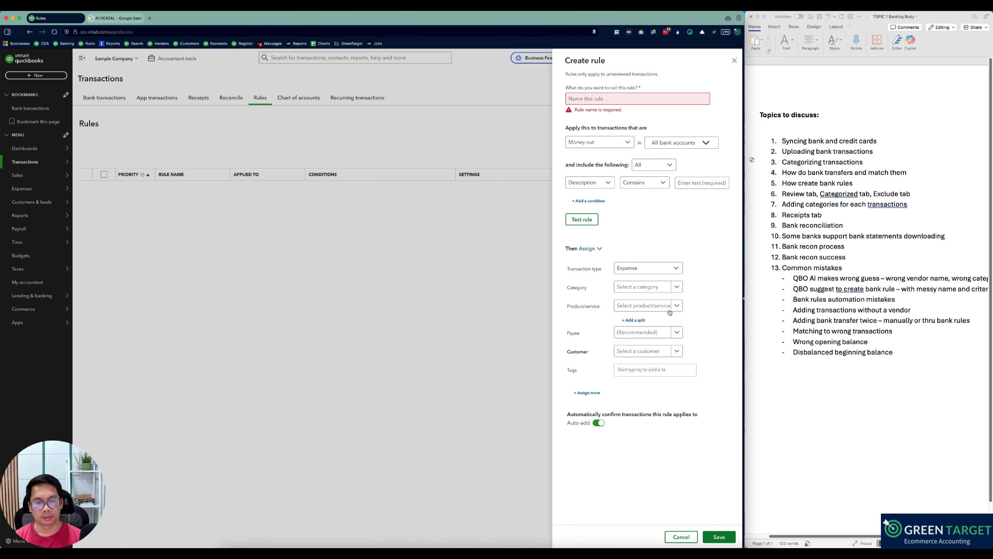
click(646, 309)
click(700, 295)
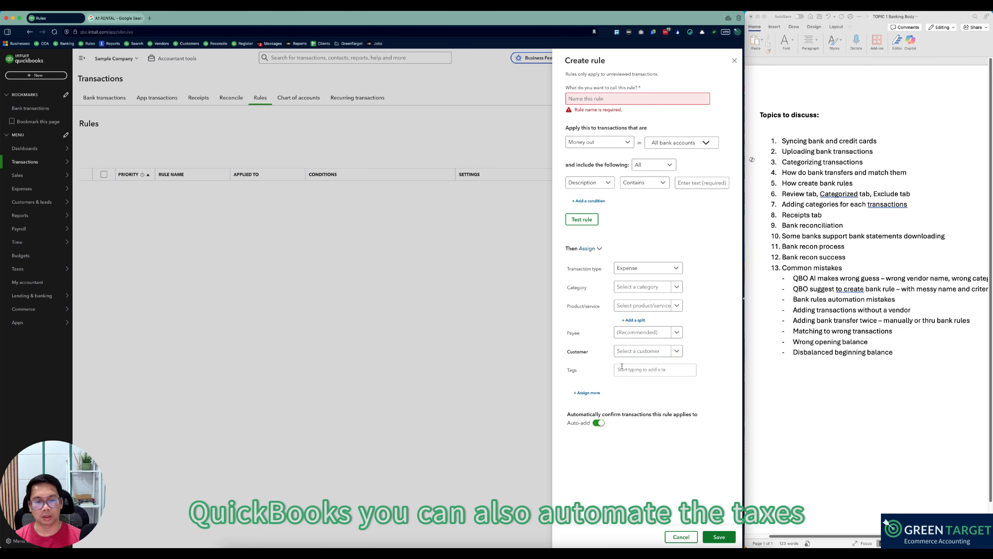
Step: Show the additional bank memo replacement field in the new rule and clear it again
click(587, 393)
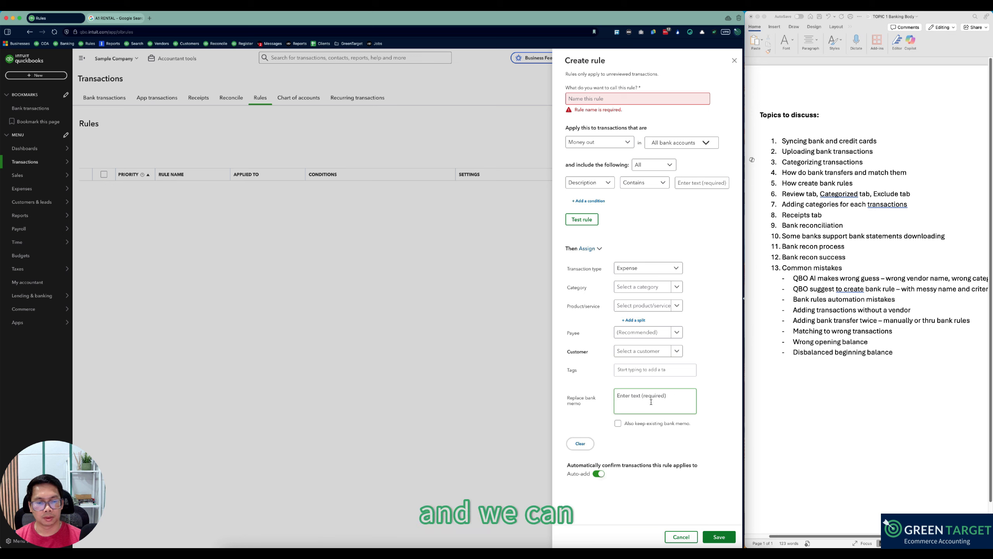
click(670, 397)
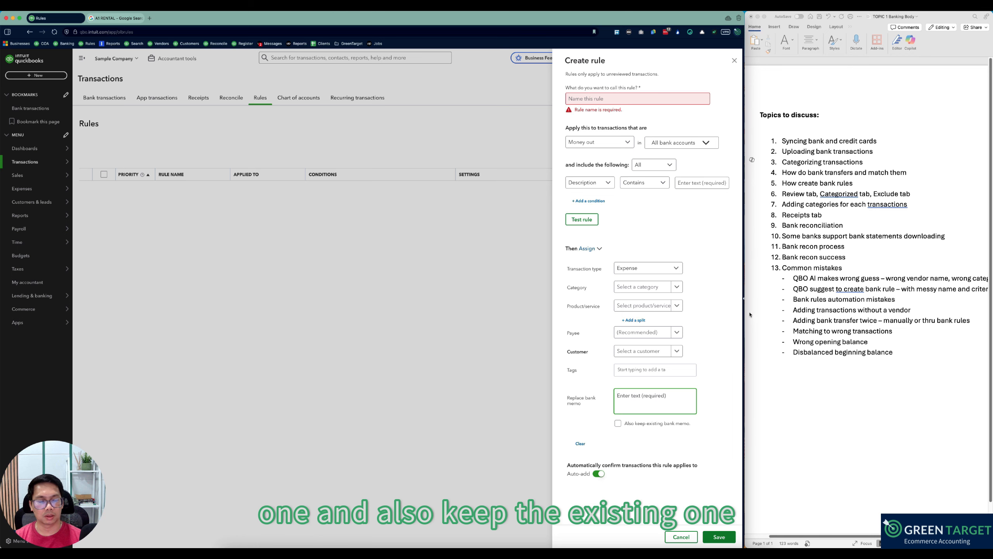
click(580, 444)
click(638, 370)
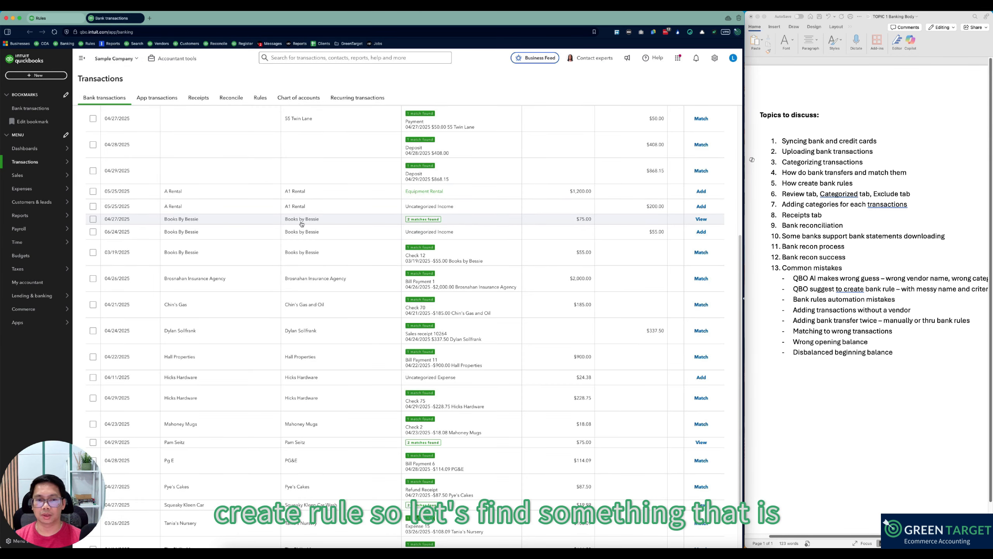
Step: Start a bank rule from the $75.00 Books By Bessie transaction and add the condition that the amount is less than 100
click(316, 226)
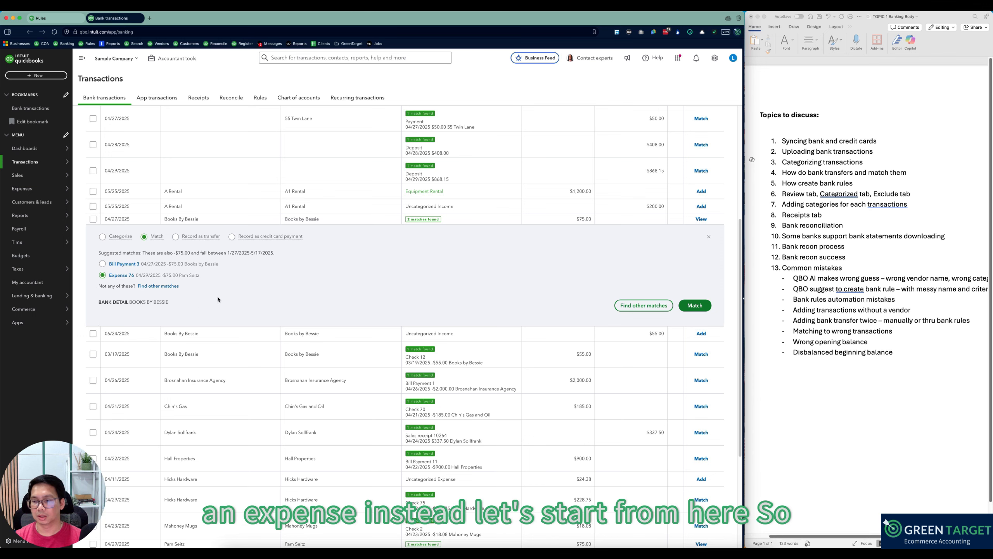
click(103, 237)
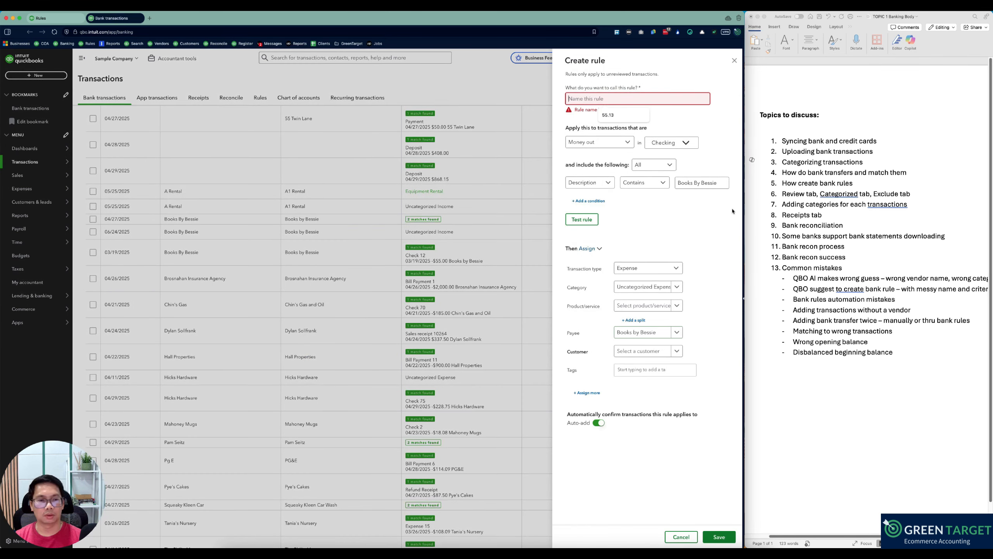
click(588, 200)
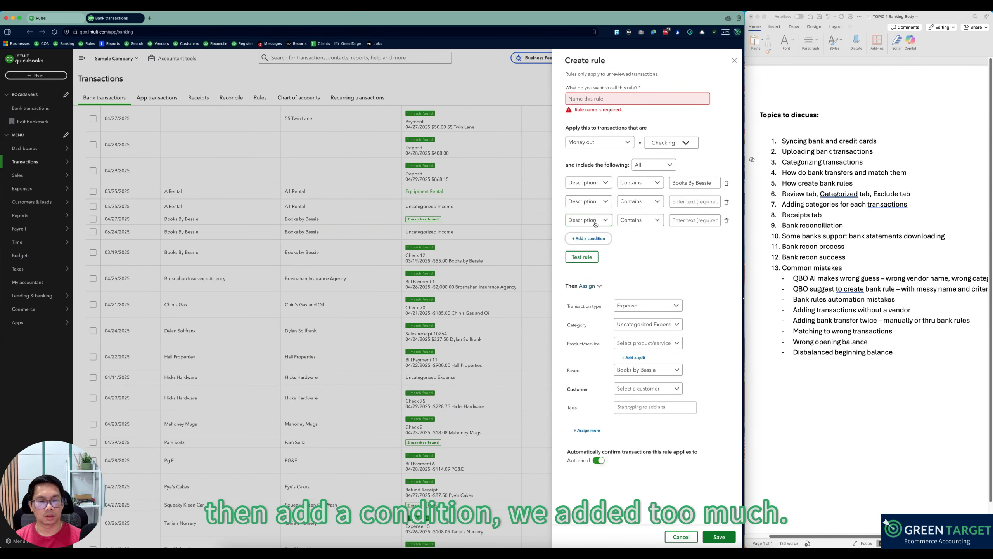
click(589, 201)
click(582, 228)
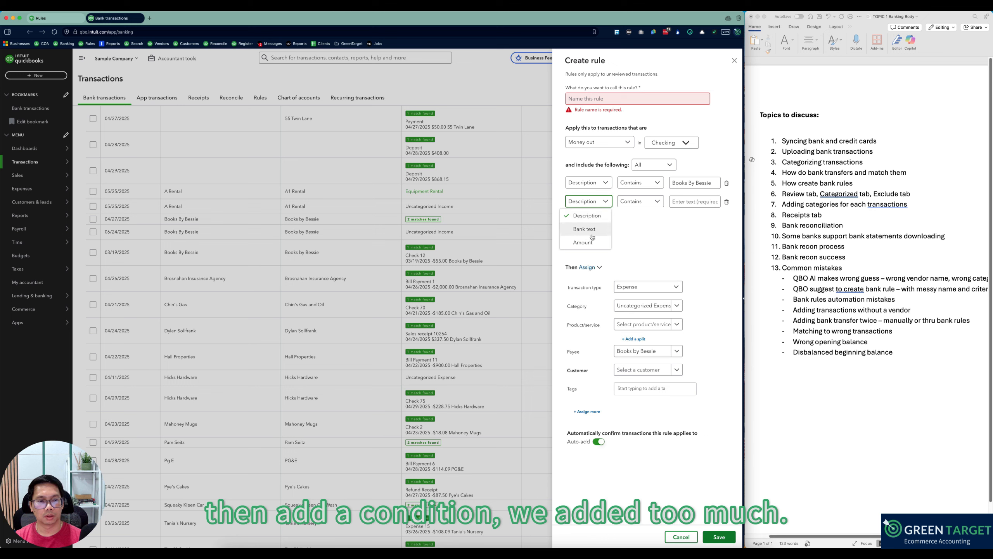
click(683, 201)
text(100)
click(649, 201)
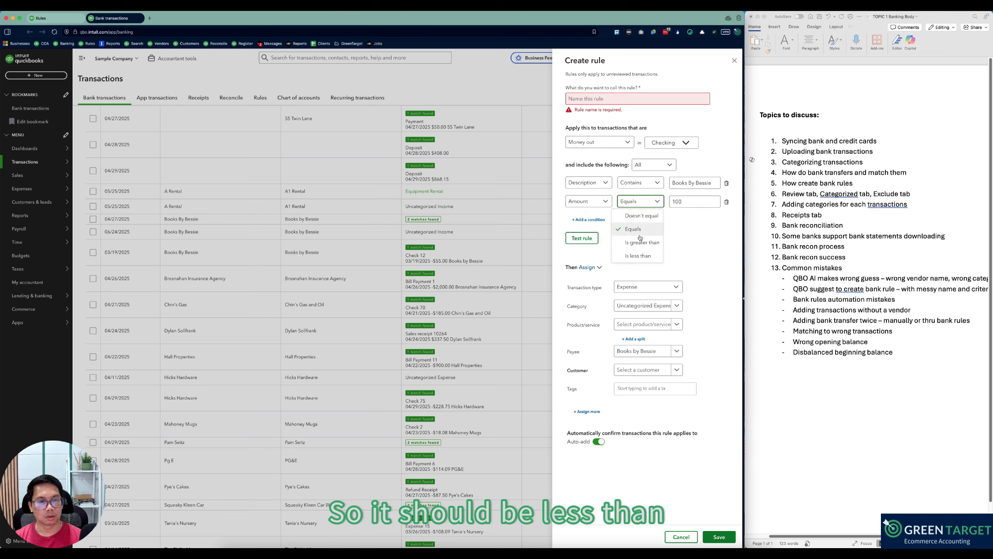
click(644, 254)
Step: Name the rule Books By Bessie and test it with all bank accounts selected
click(648, 99)
text(Books By Bessie)
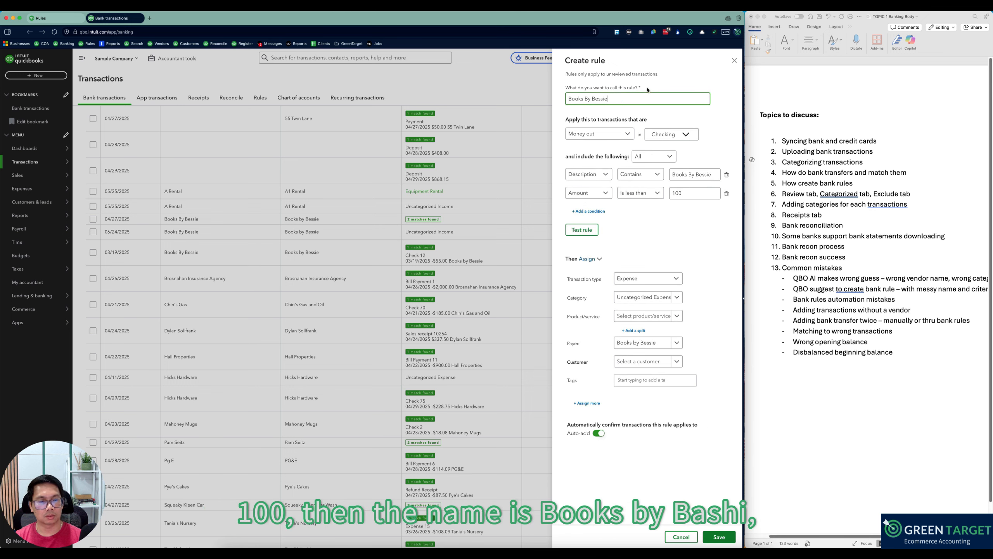
click(689, 134)
click(672, 154)
click(616, 242)
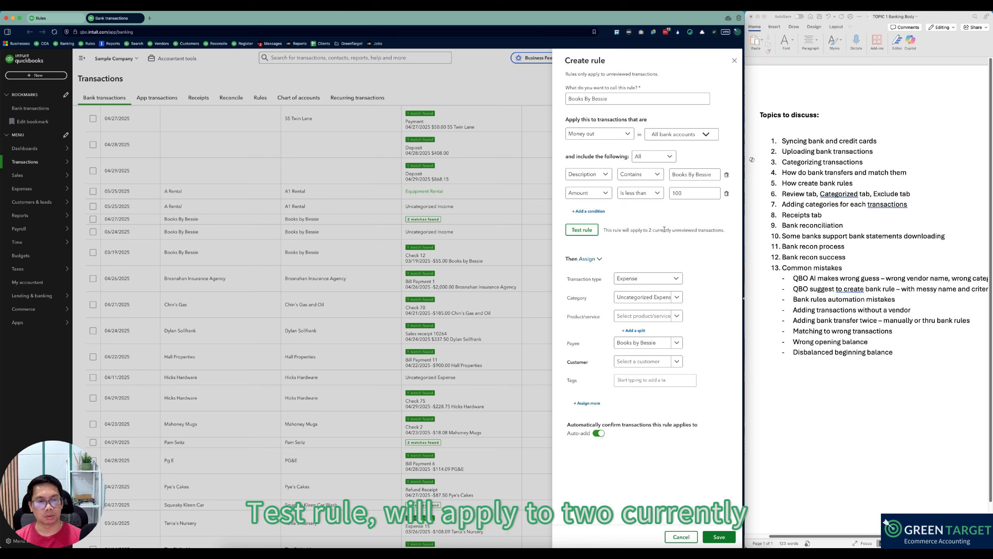
Step: Set the rule's category to Bookkeeping and keep Books by Bessie as the payee
click(662, 296)
text(Boo)
text(k)
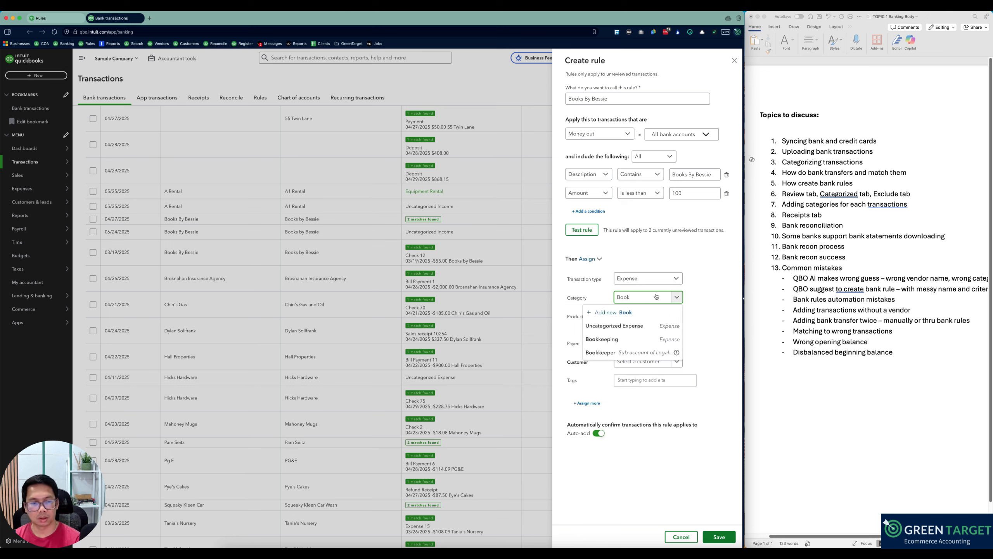
click(632, 341)
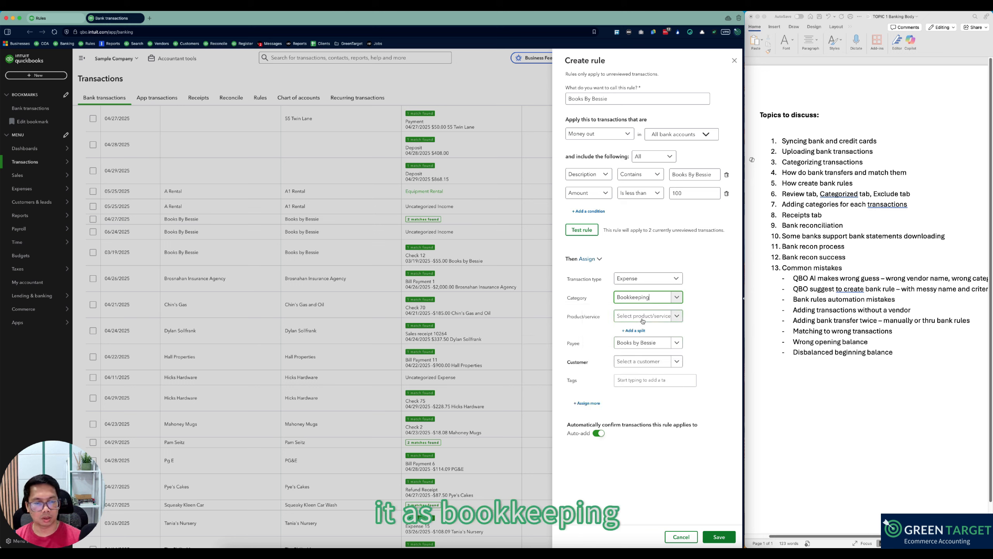
click(660, 343)
click(698, 325)
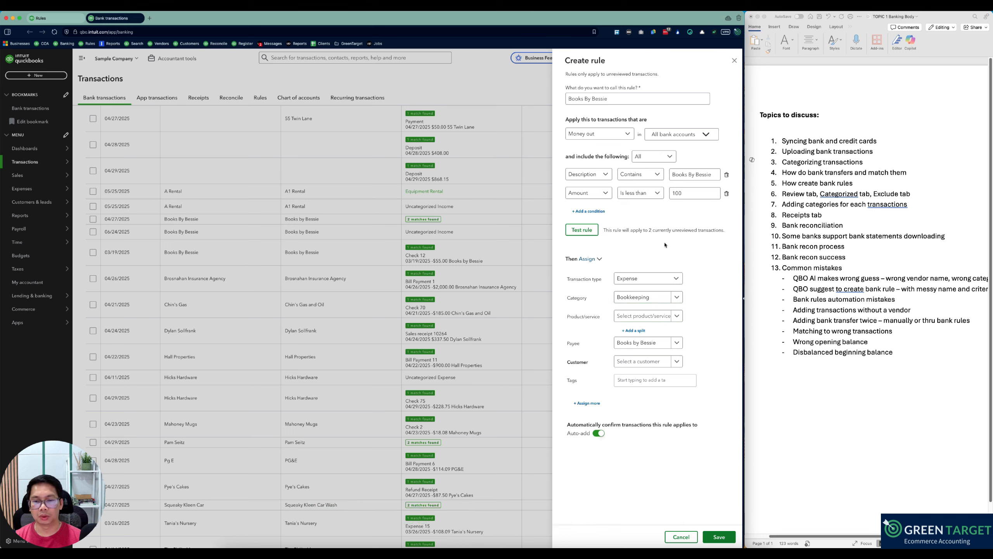
Step: Turn off automatic confirmation for the Books By Bessie rule and save it
click(690, 195)
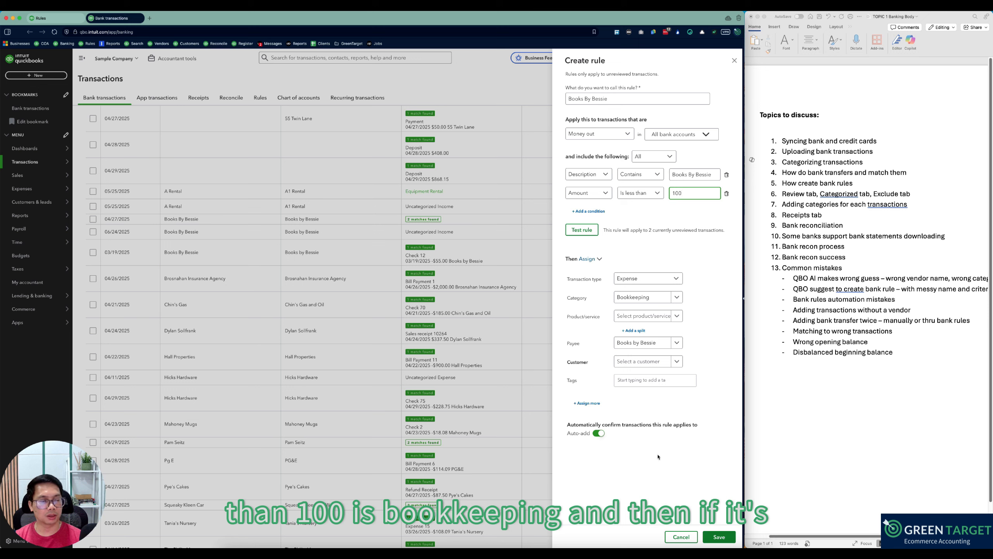
click(600, 435)
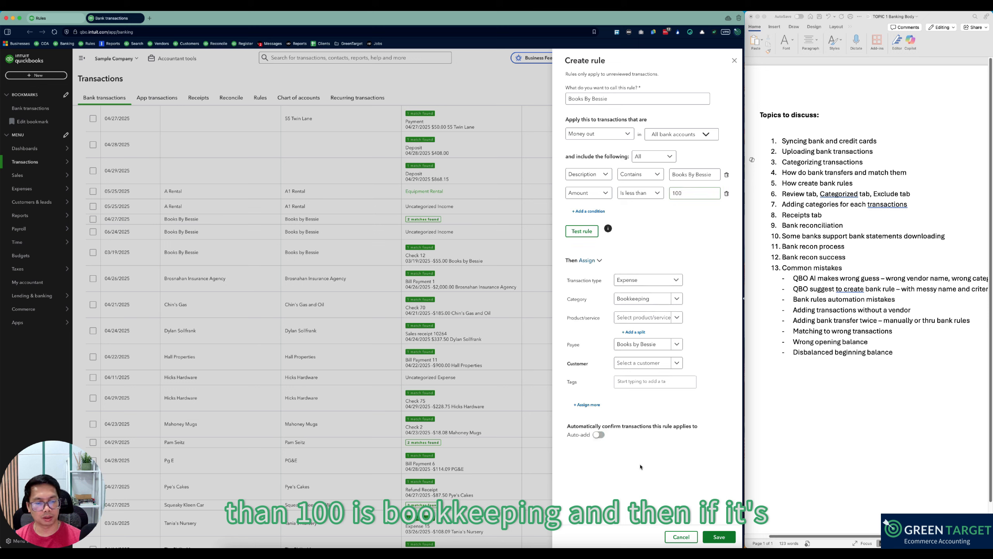
click(719, 541)
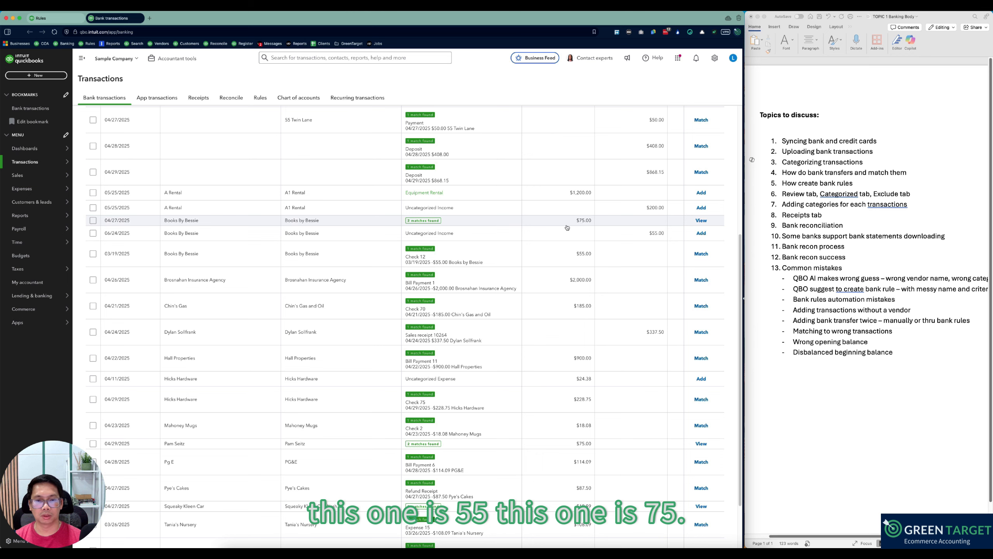
Step: Edit the rule applied to the $75.00 Books By Bessie transaction so its amount condition is Equals 55
click(170, 223)
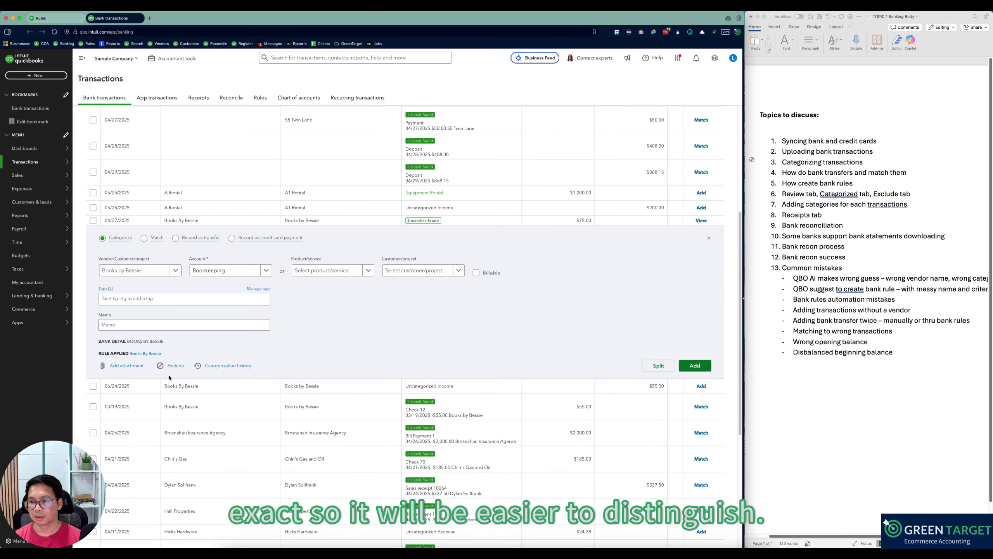
click(149, 354)
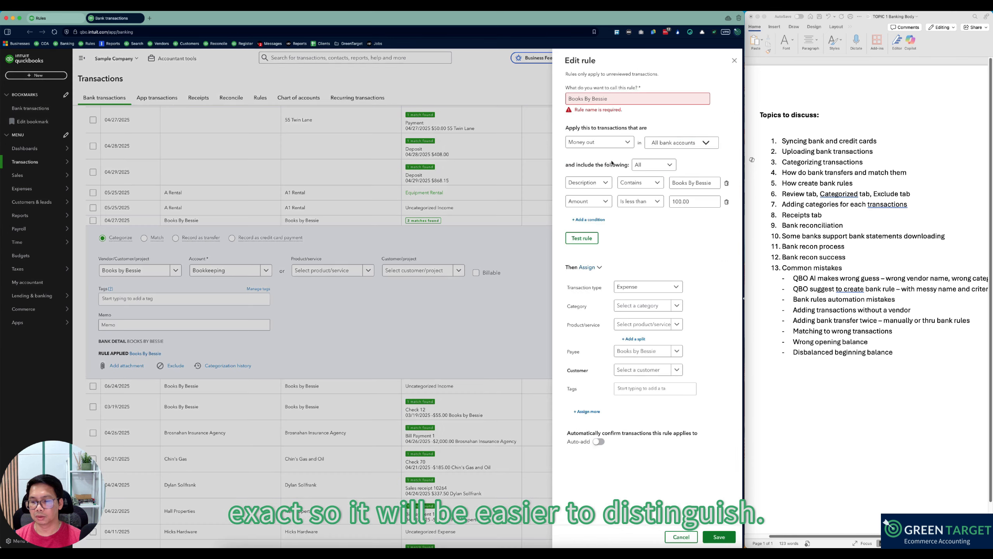
double_click(687, 201)
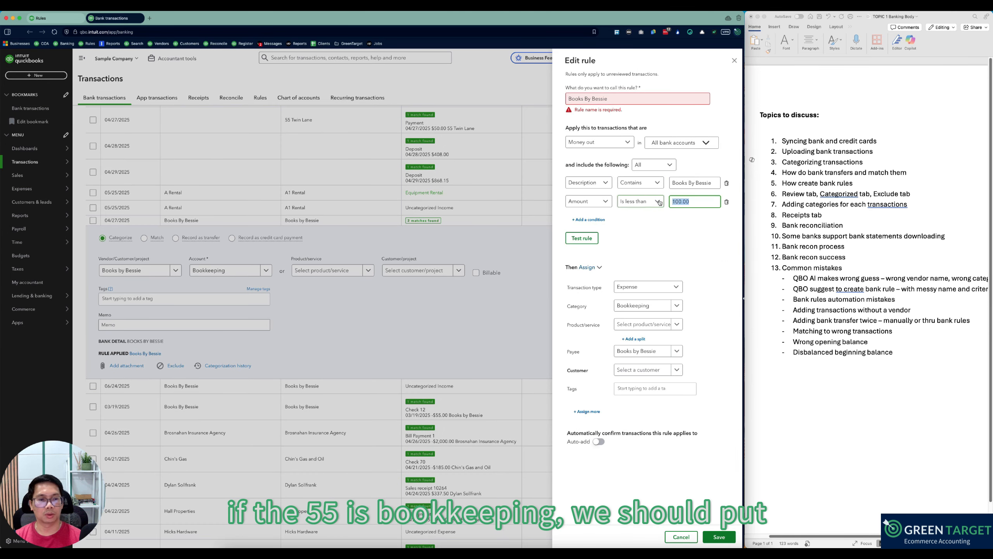
text(55)
click(645, 201)
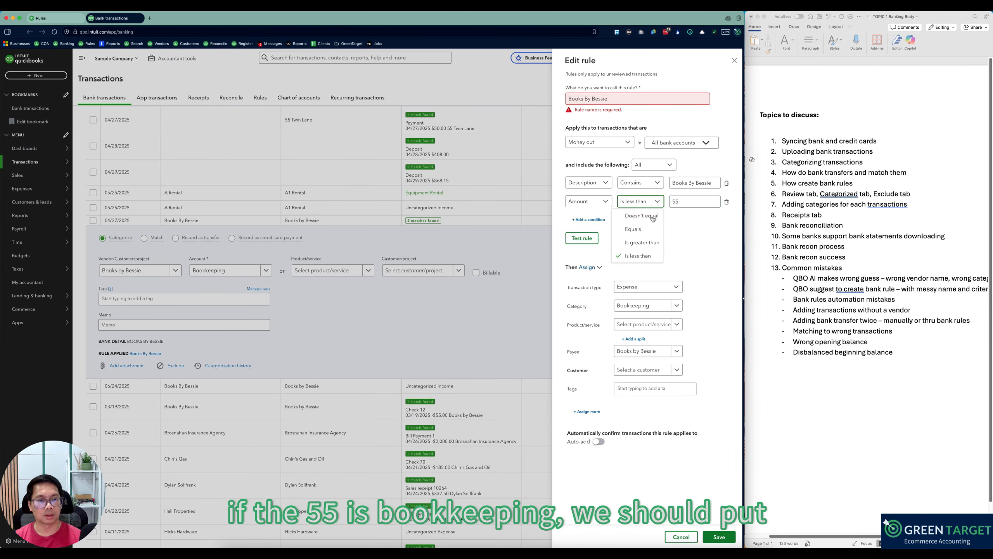
click(649, 230)
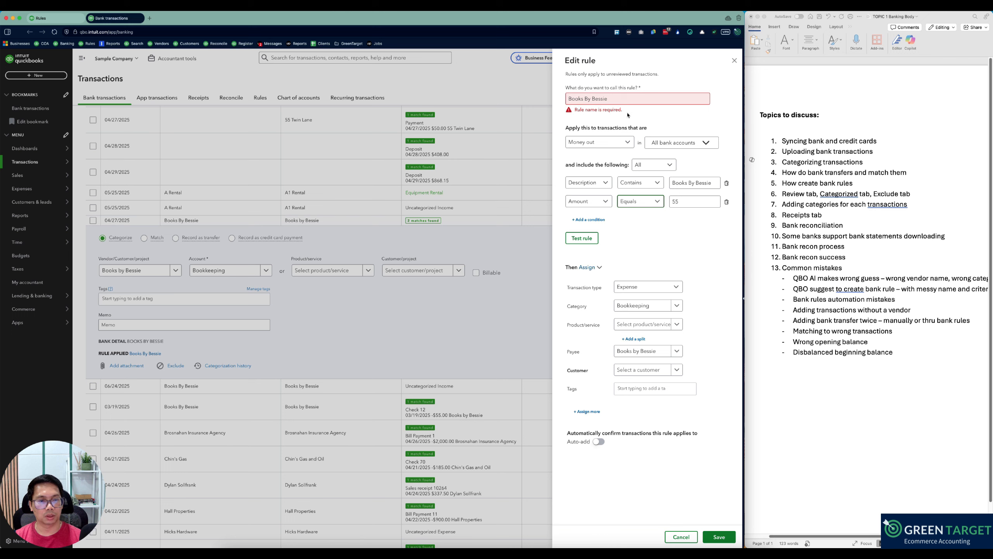
Step: Rename the rule Books By Bessie Bookkeeping, test it, and save it with auto-add turned on
click(626, 99)
text(Boo)
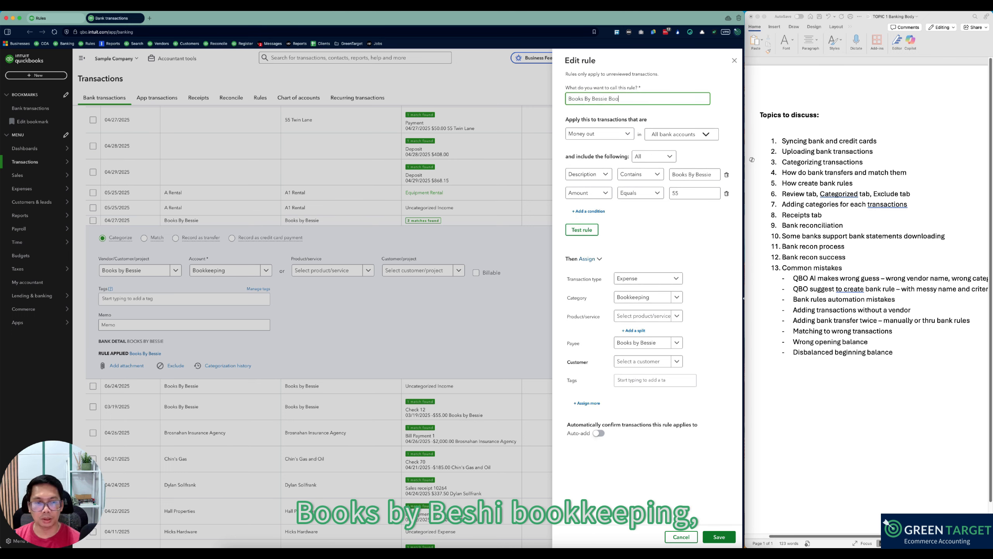
text(kkeeping)
click(582, 230)
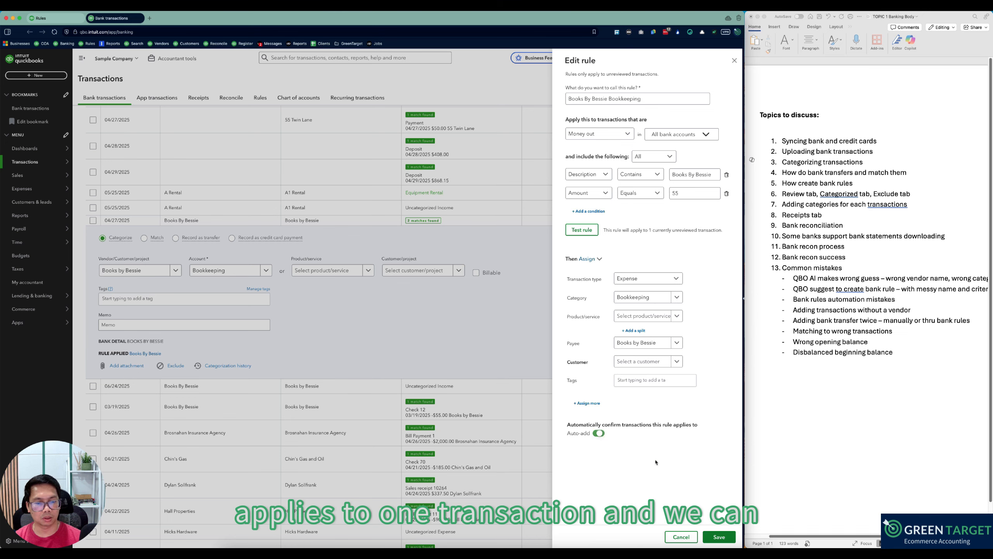
click(719, 537)
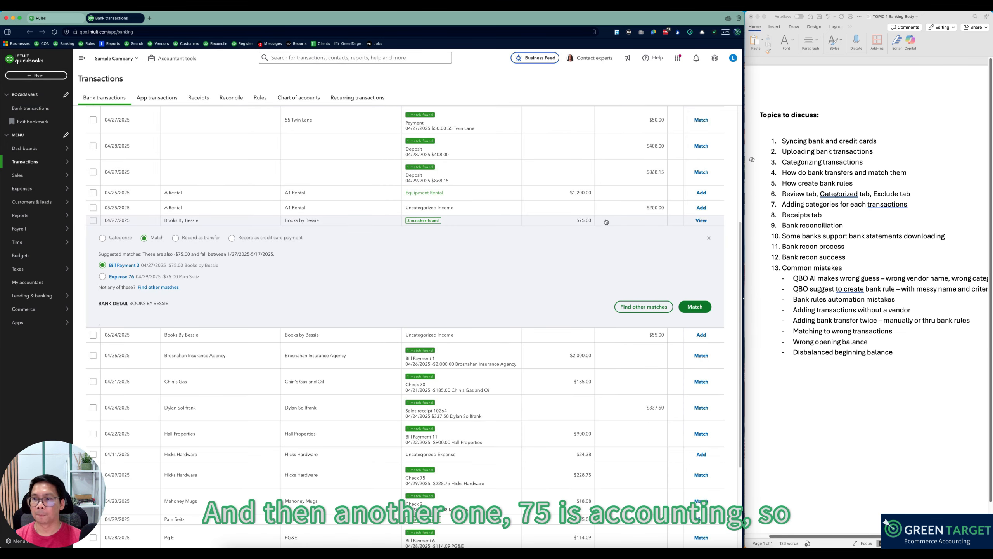
Step: Start another rule from the $75.00 Books By Bessie transaction and name it Books By Bessie Accounting
click(103, 238)
click(181, 357)
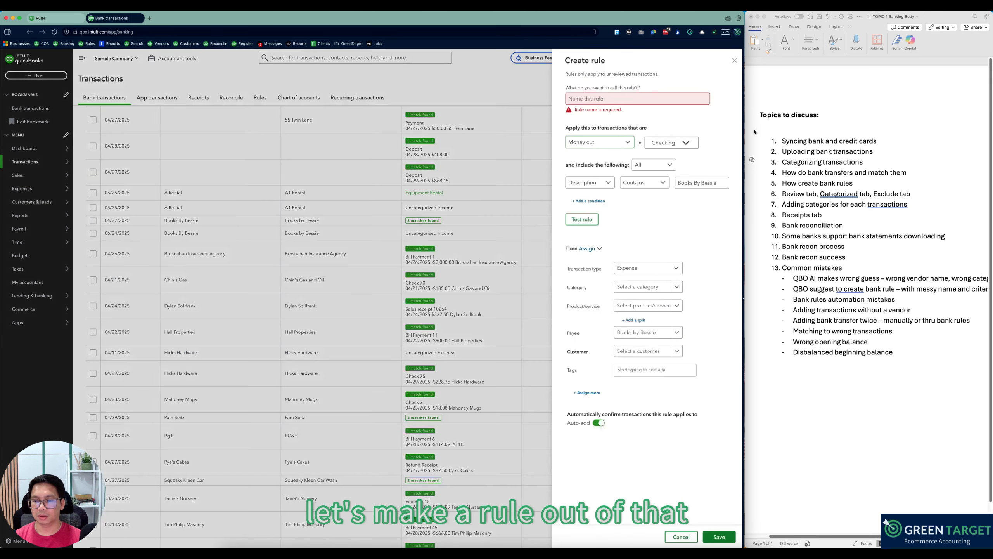
text(A)
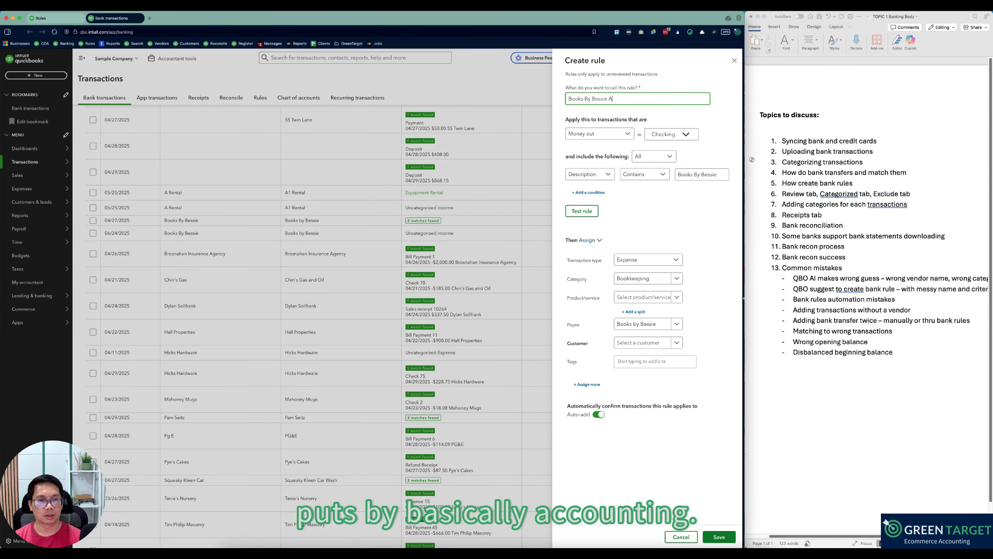
text(ccounting)
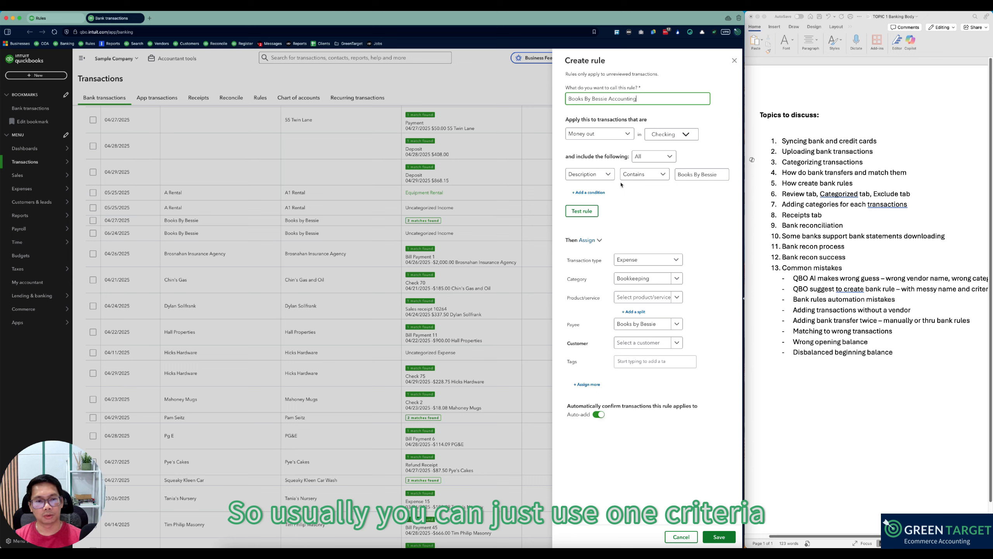
Step: Add a second condition to the accounting rule requiring the description to be exactly 75
click(589, 192)
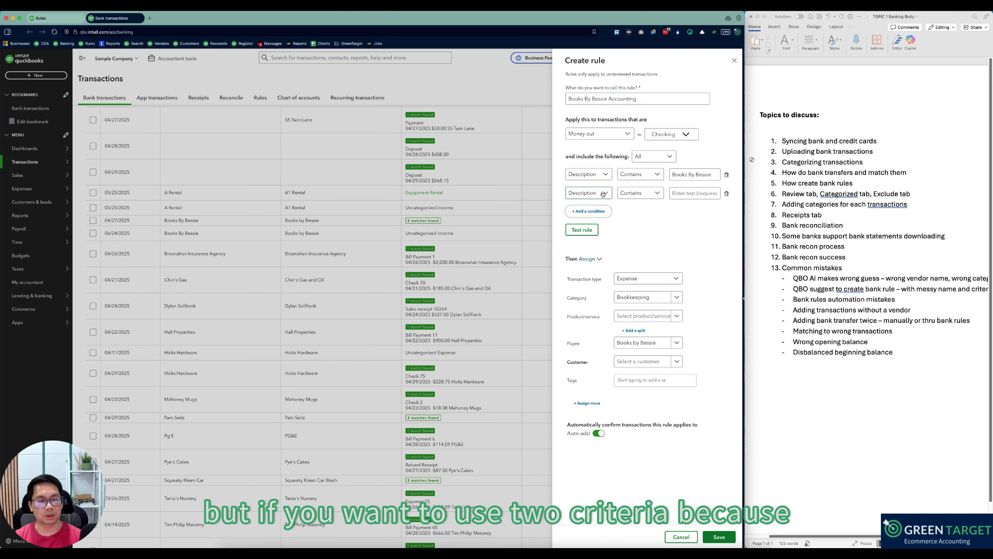
click(687, 194)
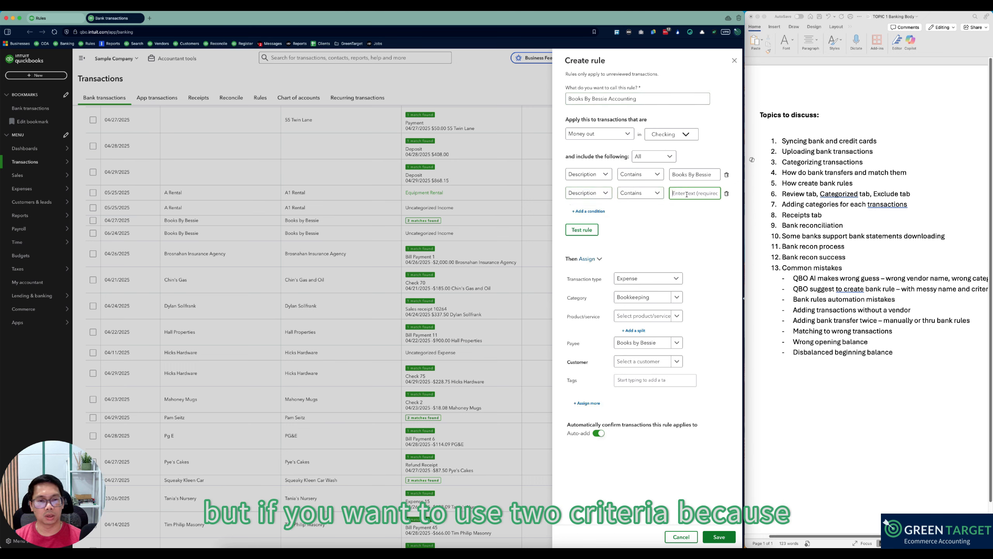
click(657, 197)
click(638, 235)
click(680, 193)
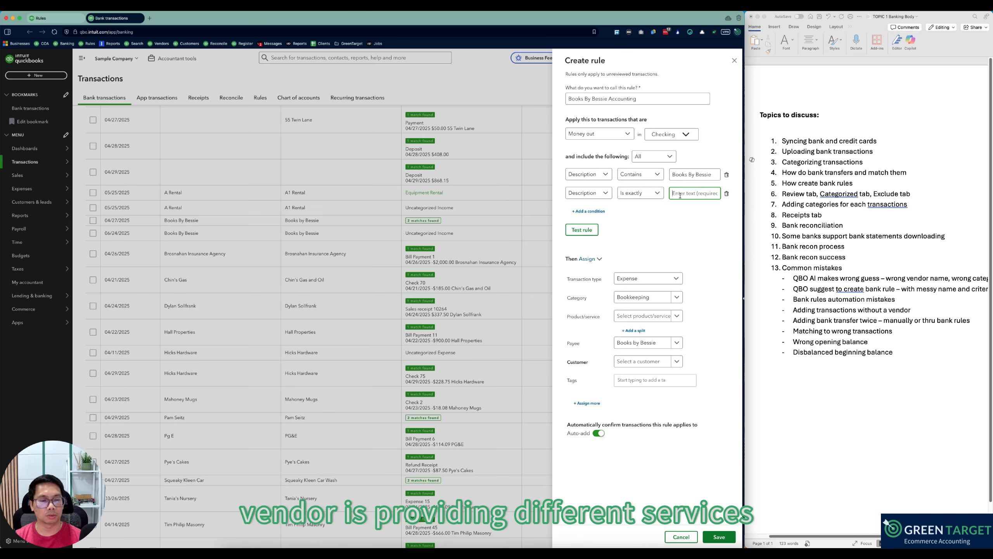
text(75)
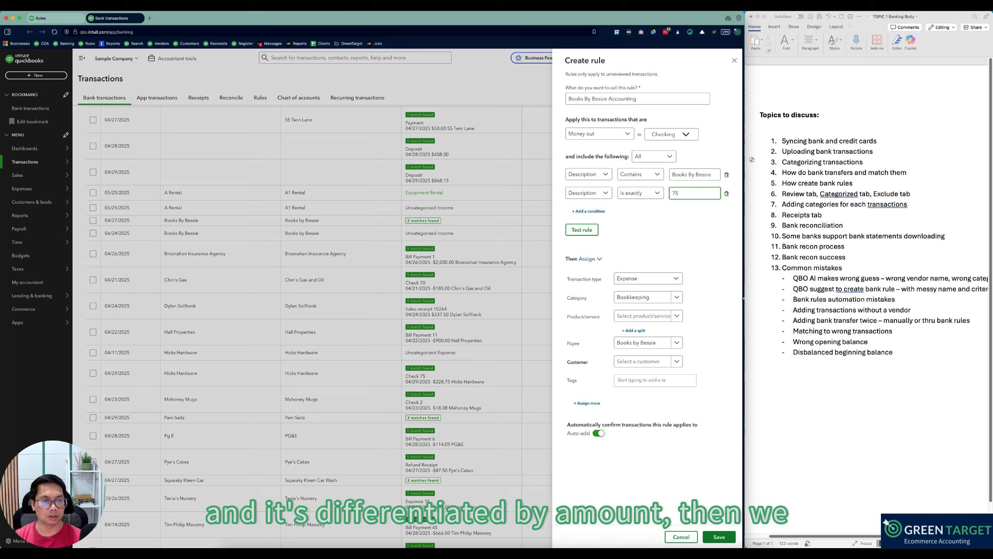
Step: Apply the Books By Bessie Accounting rule to all bank accounts
click(671, 134)
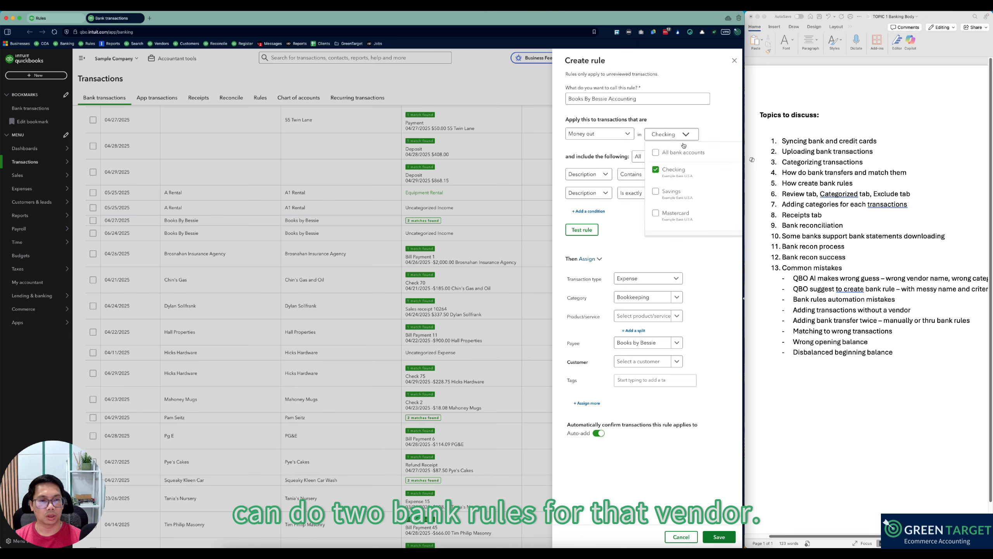
click(679, 153)
click(630, 226)
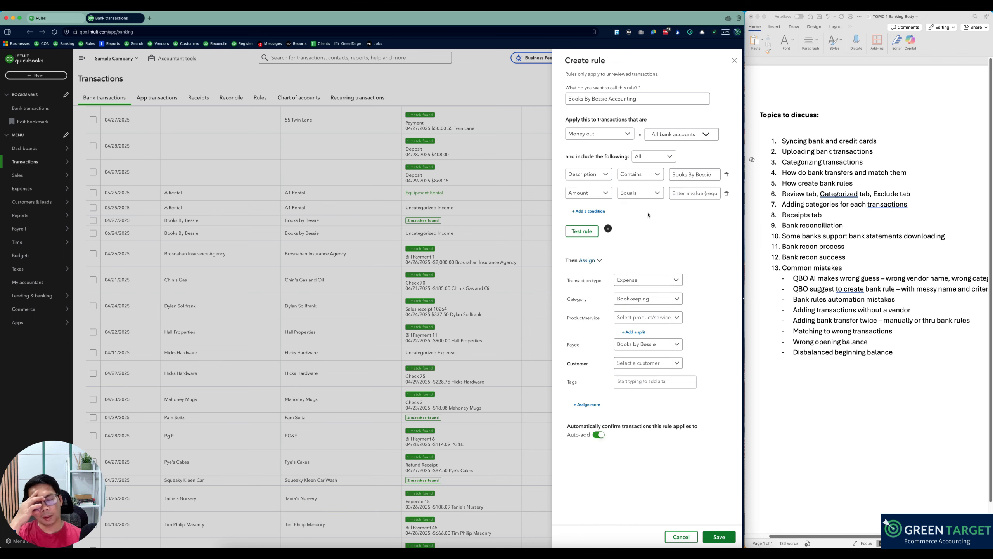
Step: Set the second condition to Amount Equals 75 and test the rule
click(692, 193)
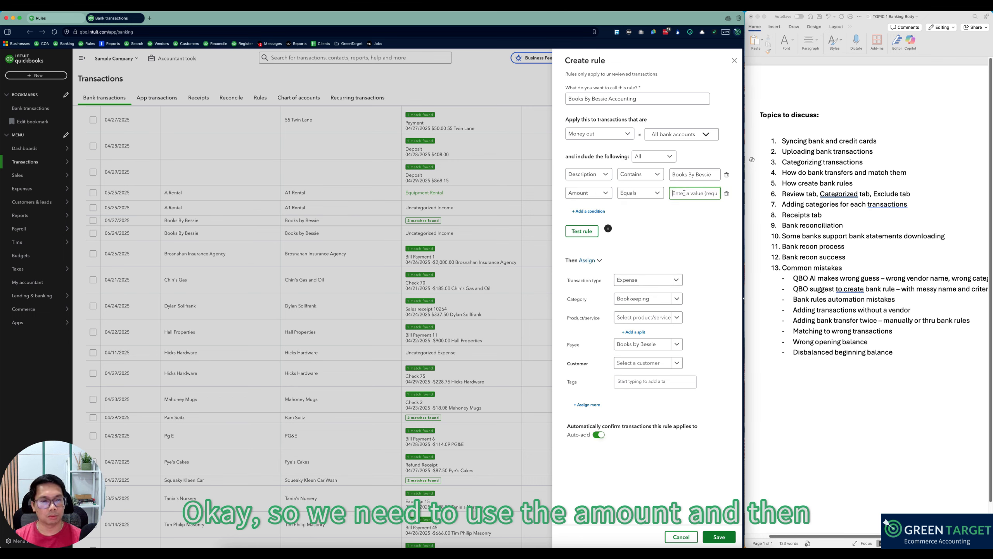
text(75)
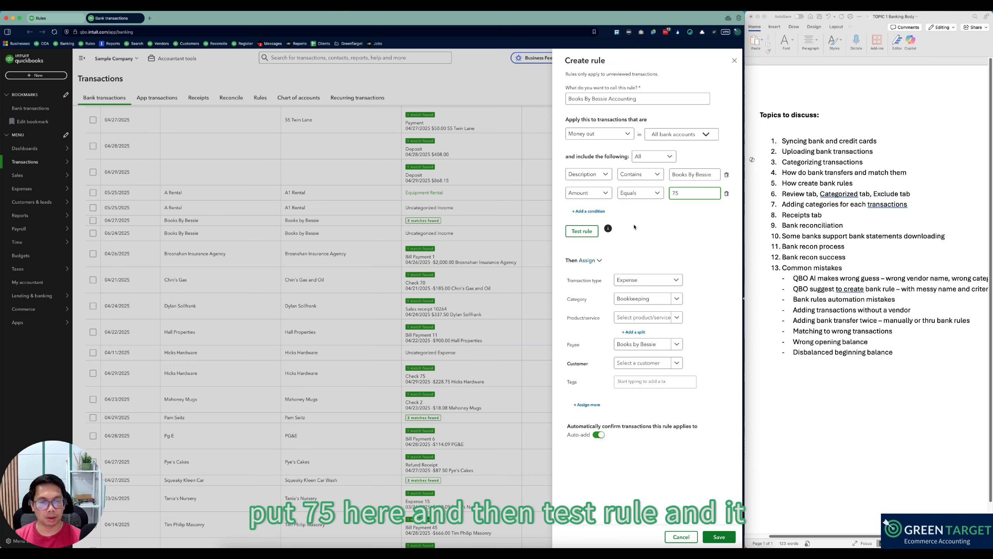
click(582, 231)
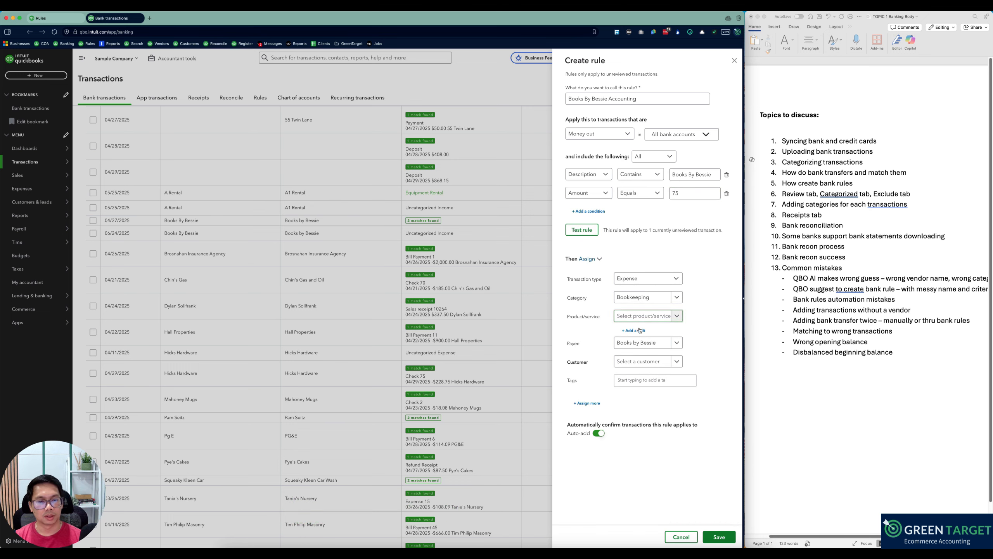
click(684, 192)
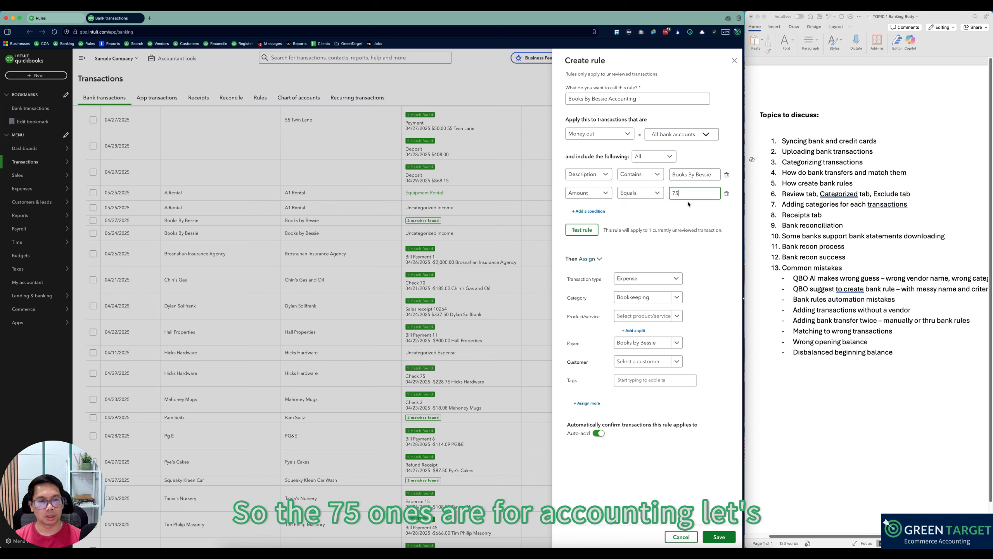
Step: Change the accounting rule's category to Legal & Professional Fees:Accounting and save the rule
click(647, 298)
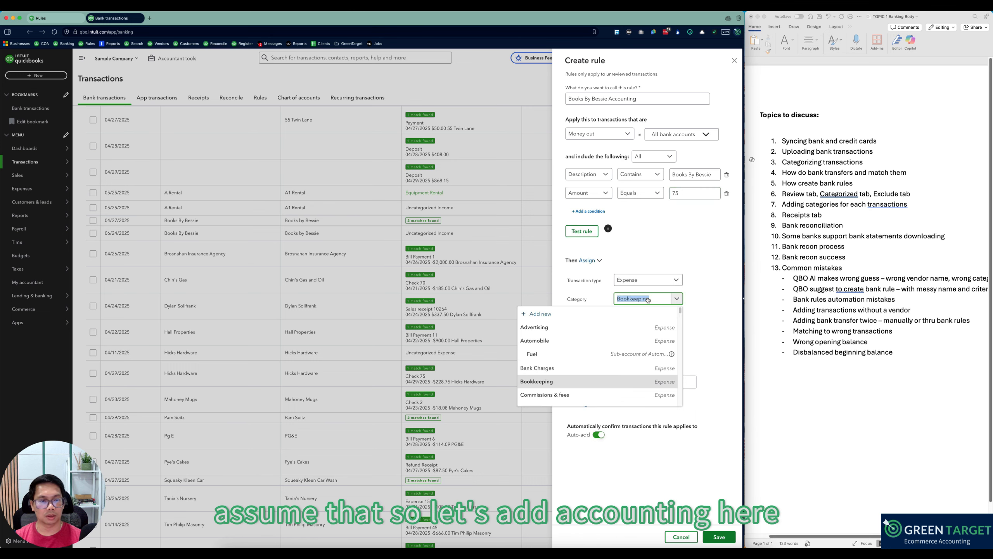
text(Accounting)
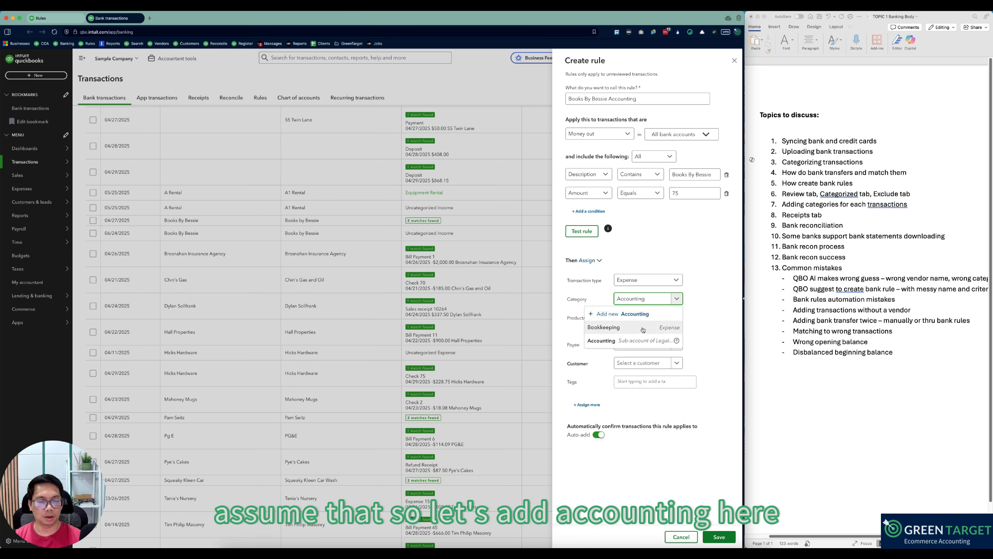
click(641, 341)
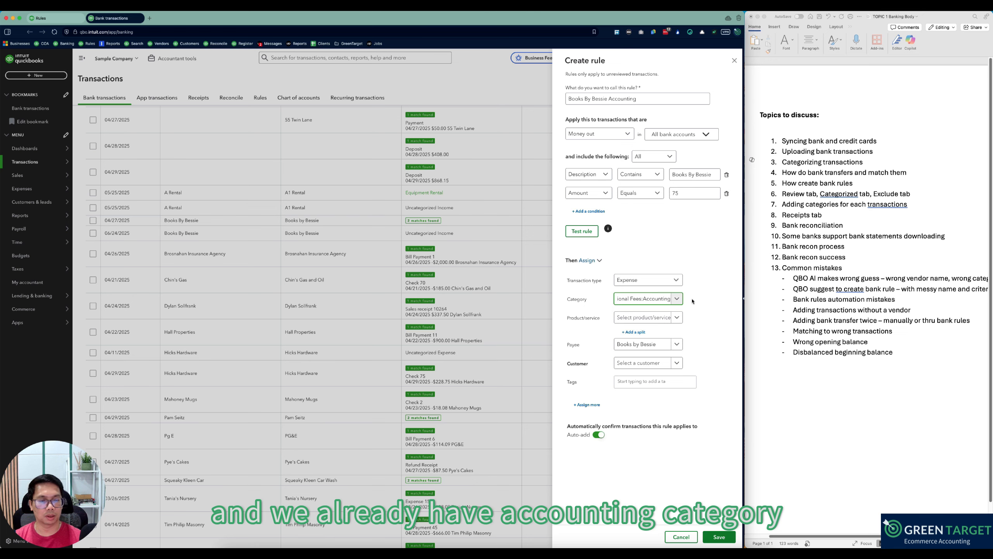
click(710, 290)
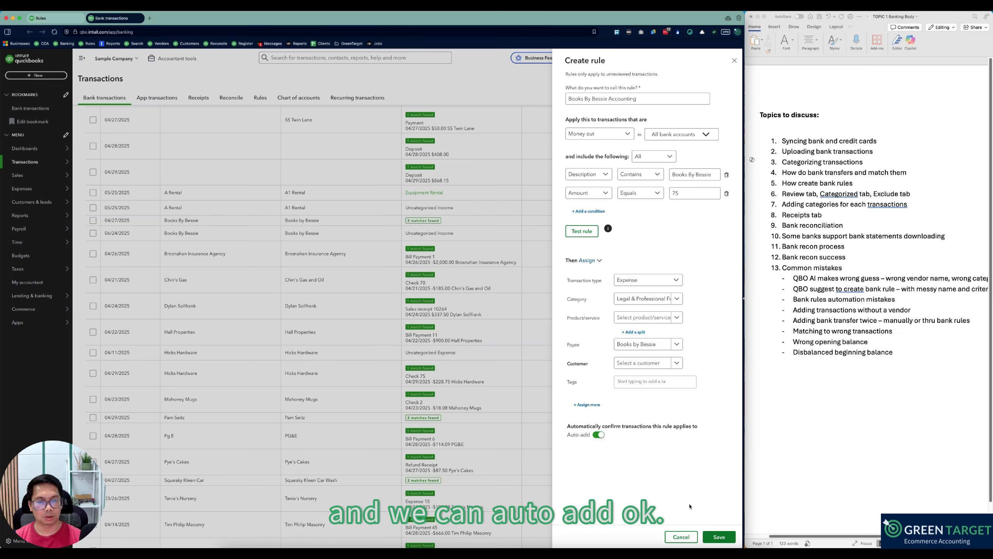
click(719, 537)
Step: Open the vendor list in a separate browser tab and review the Books by Bessie vendor's transactions
right_click(155, 45)
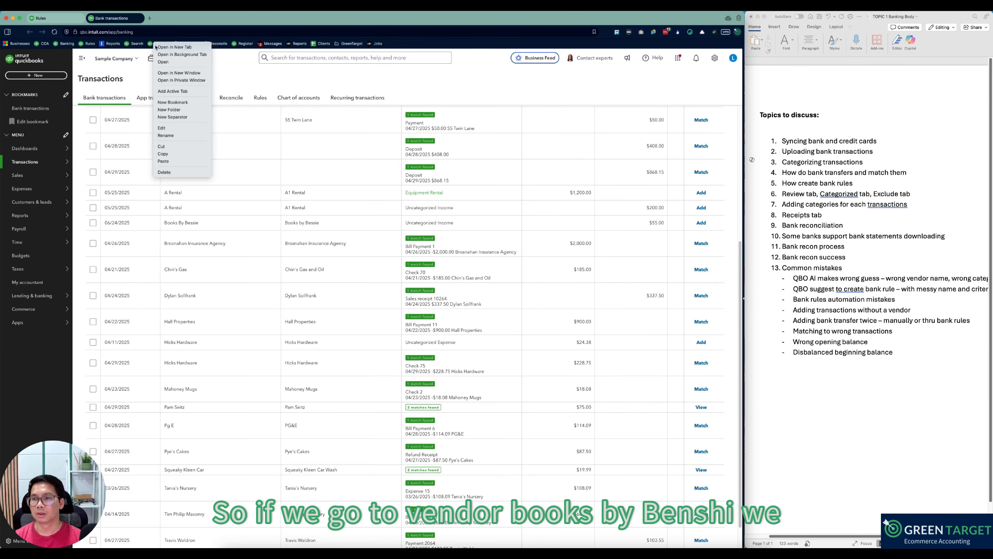
click(157, 47)
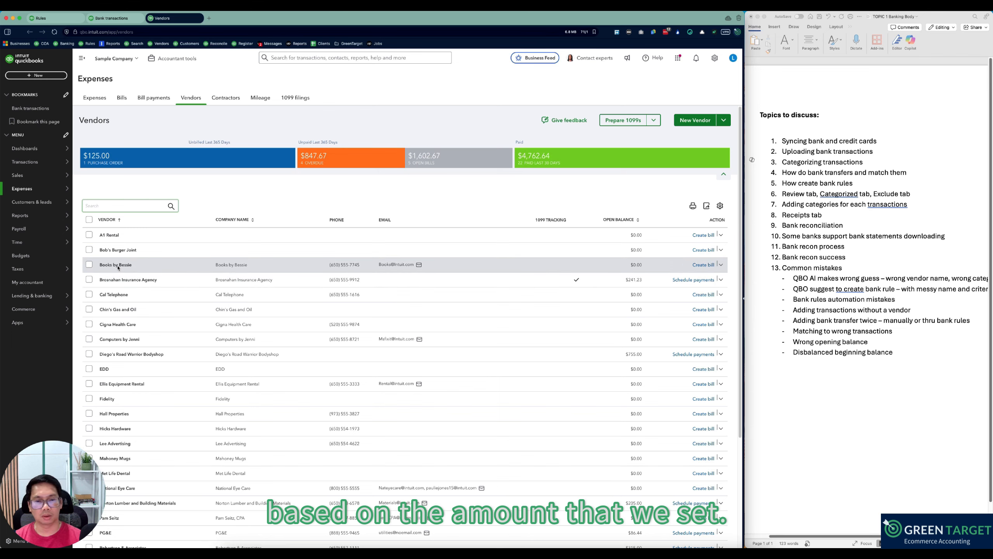
click(115, 265)
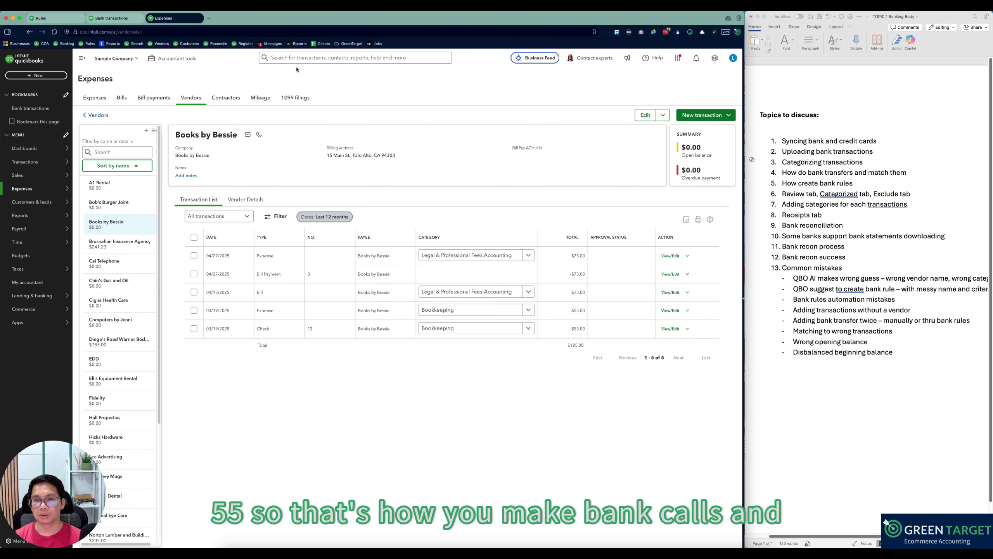
Step: Return to the Checking account's bank transactions and view the For review and Categorized lists
click(41, 17)
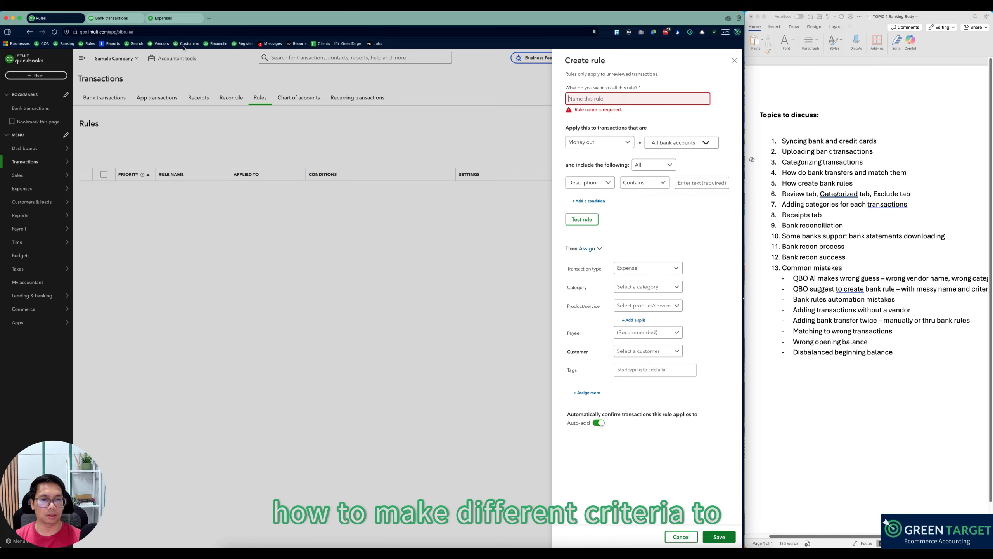
click(112, 18)
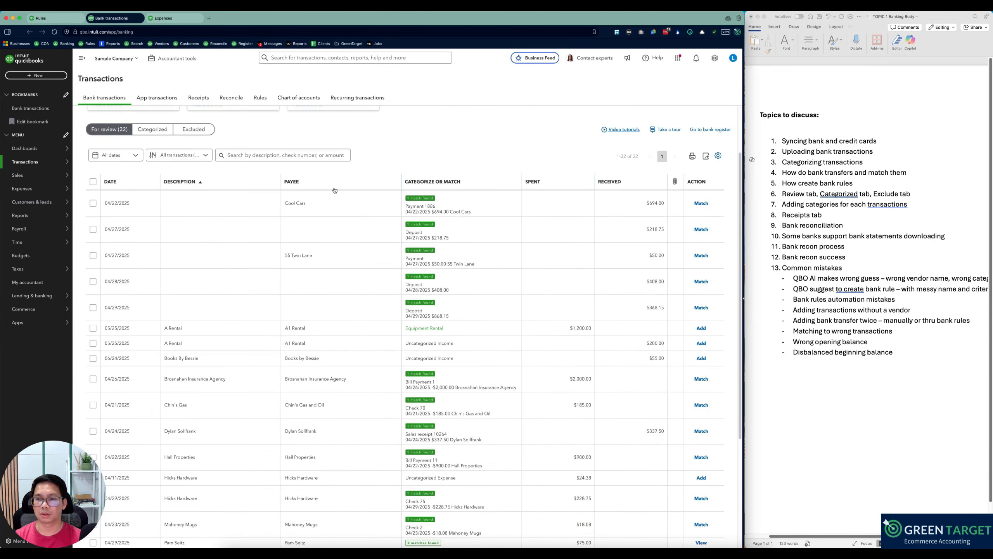
scroll(378, 197, up, 3)
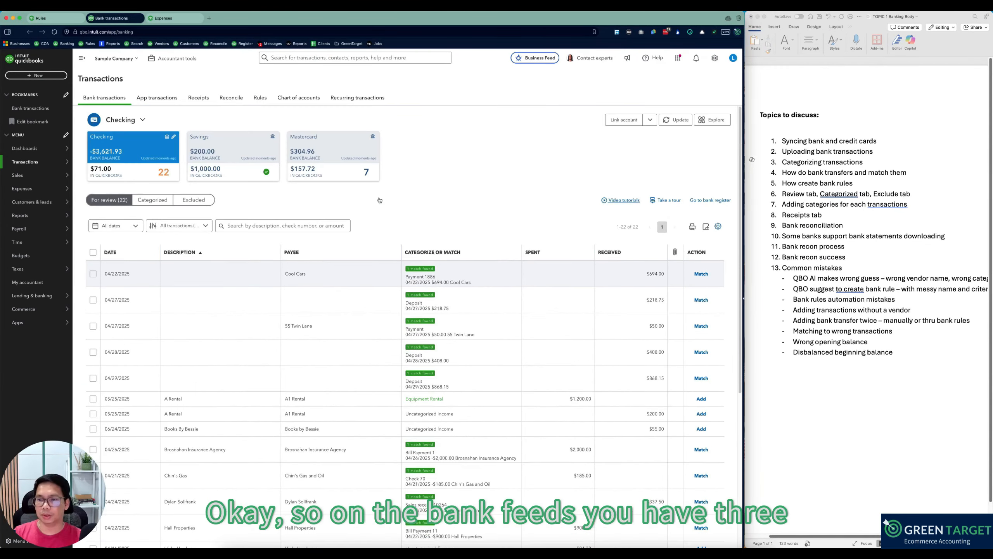
click(101, 200)
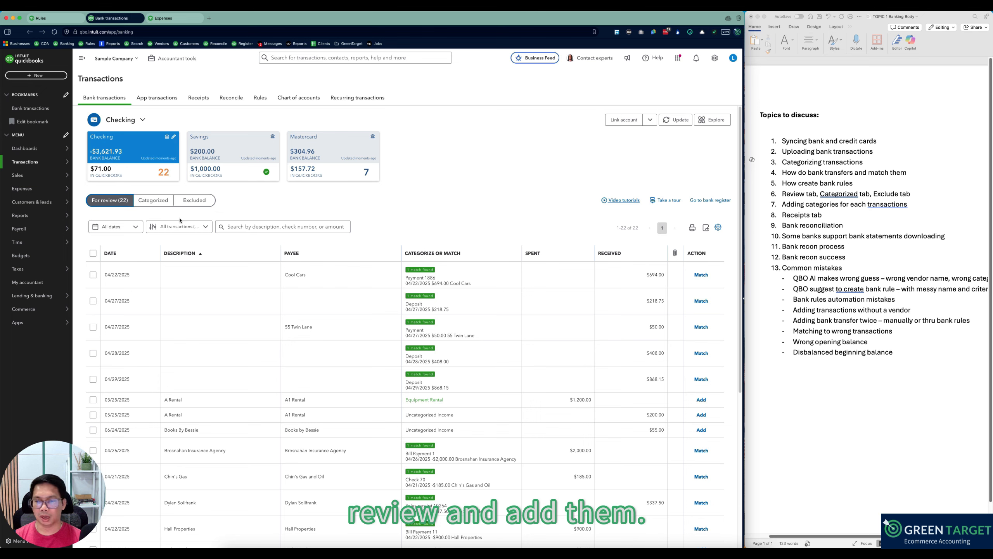
click(154, 200)
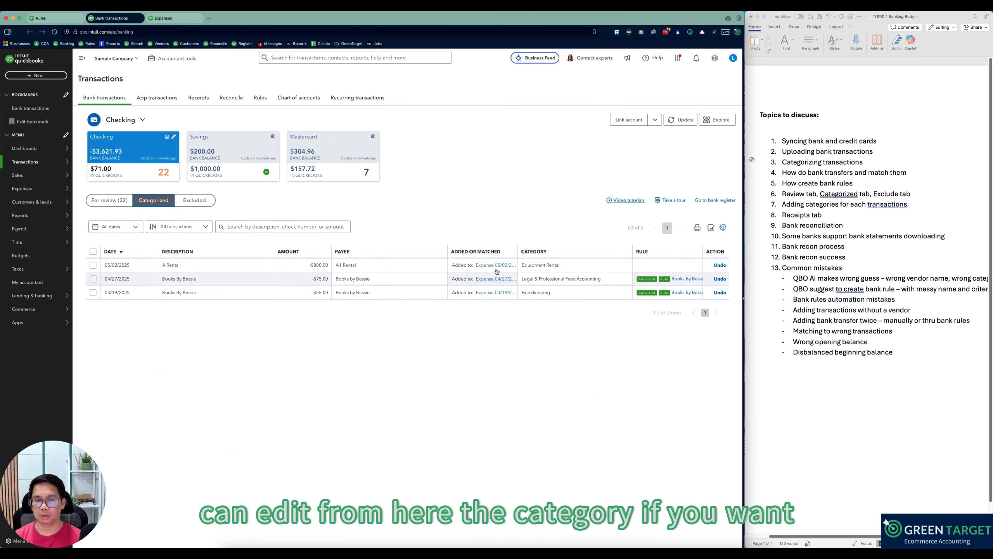
Step: View the available category and payee choices for the categorized 05/02/2025 A Rental transaction without changing either
click(589, 266)
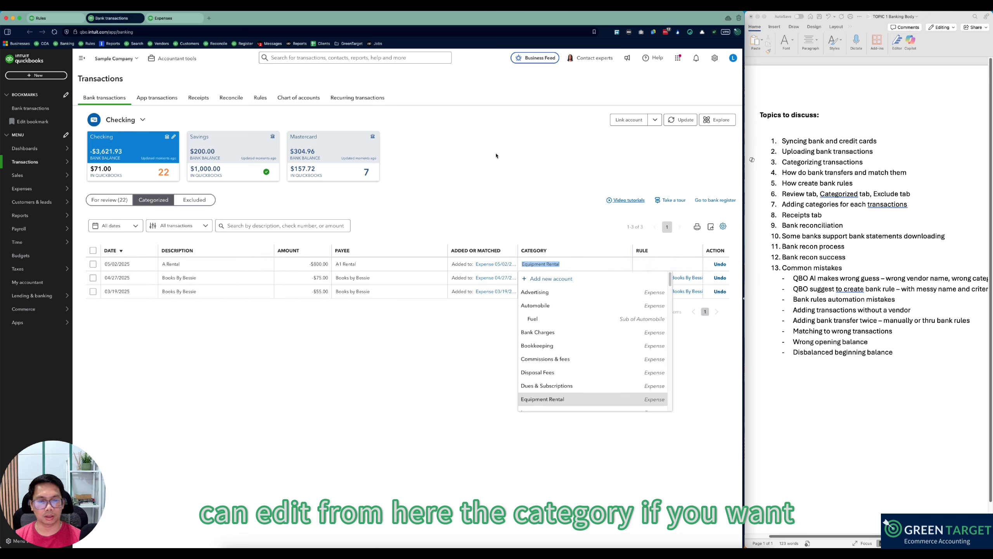
click(512, 216)
click(364, 267)
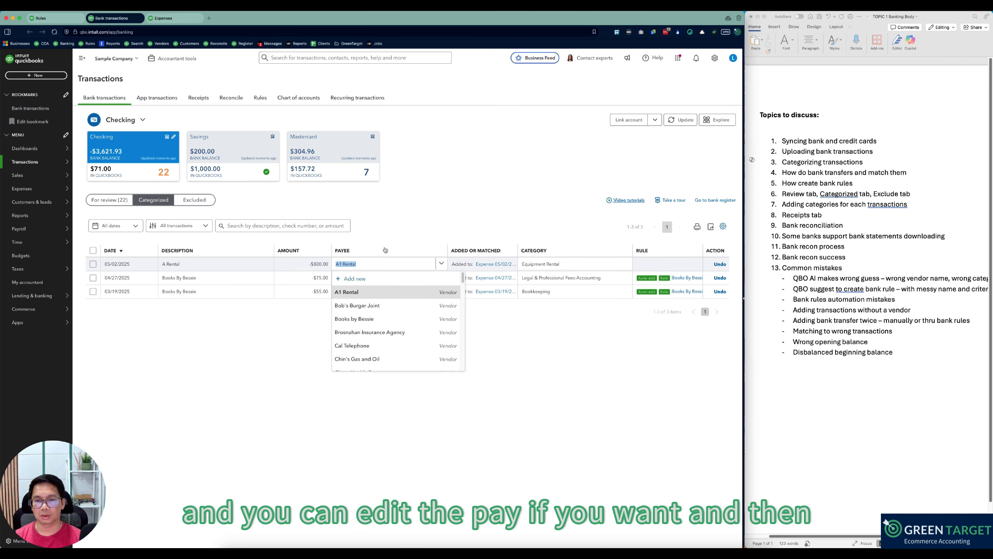
click(498, 150)
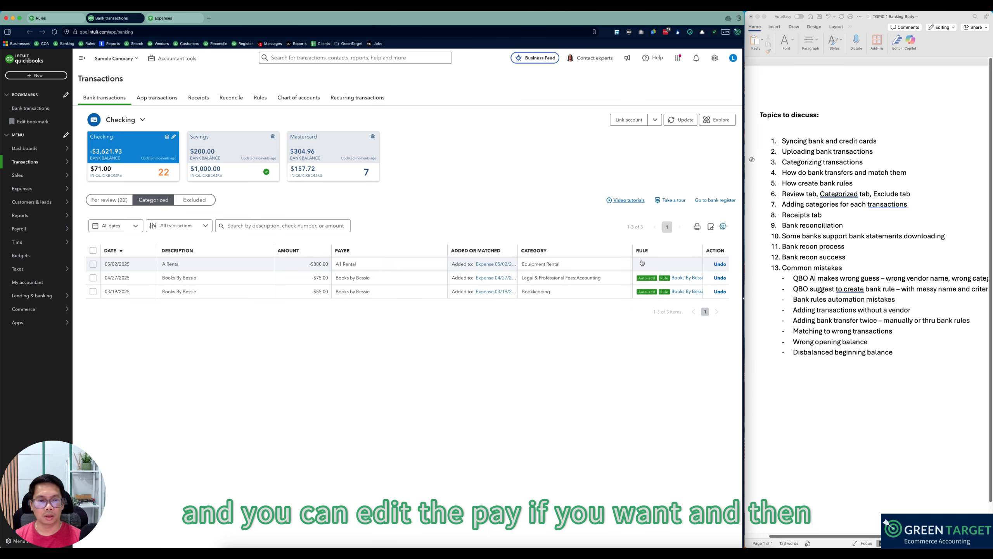
Step: Undo the categorization of the 05/02/2025 A Rental transaction and check the For review and Excluded lists
click(721, 265)
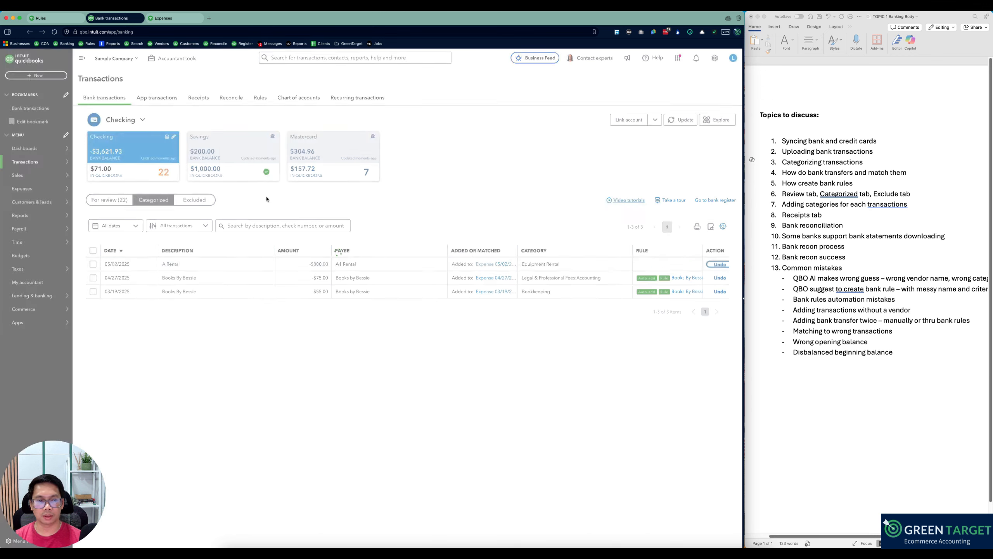
click(109, 200)
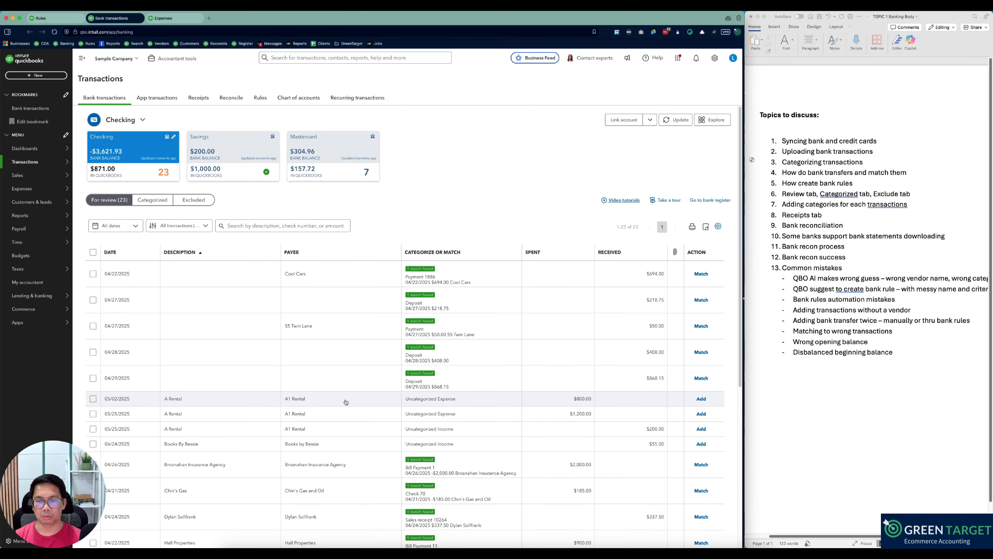
click(194, 200)
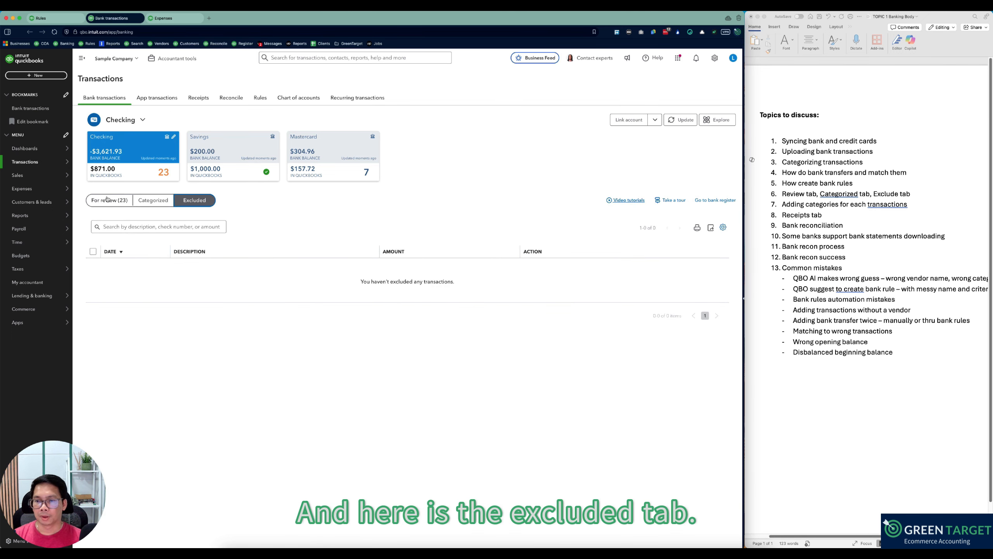
click(107, 199)
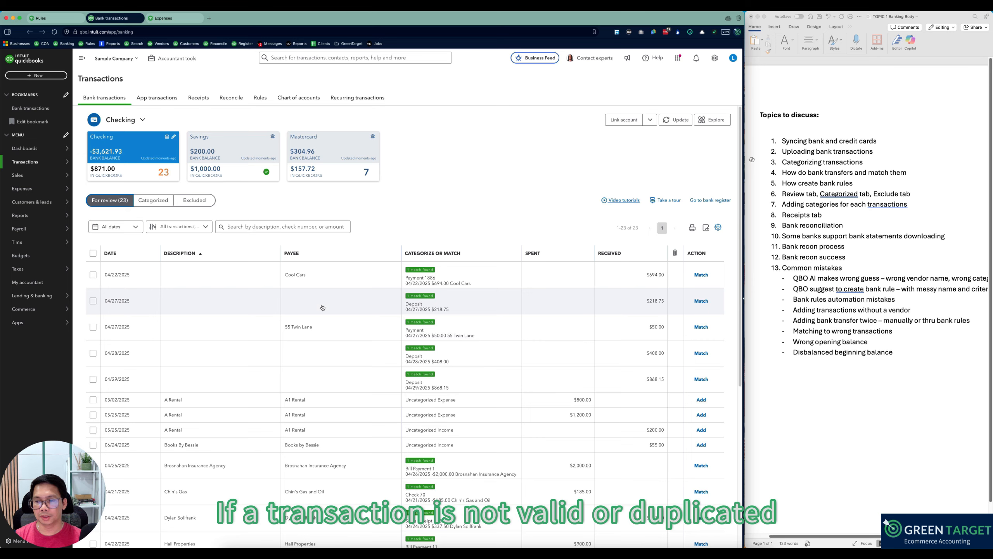
Step: Exclude the $800.00 A Rental transaction dated 05/02/2025 from review and restore it from the Excluded list
scroll(322, 308, down, 3)
click(93, 347)
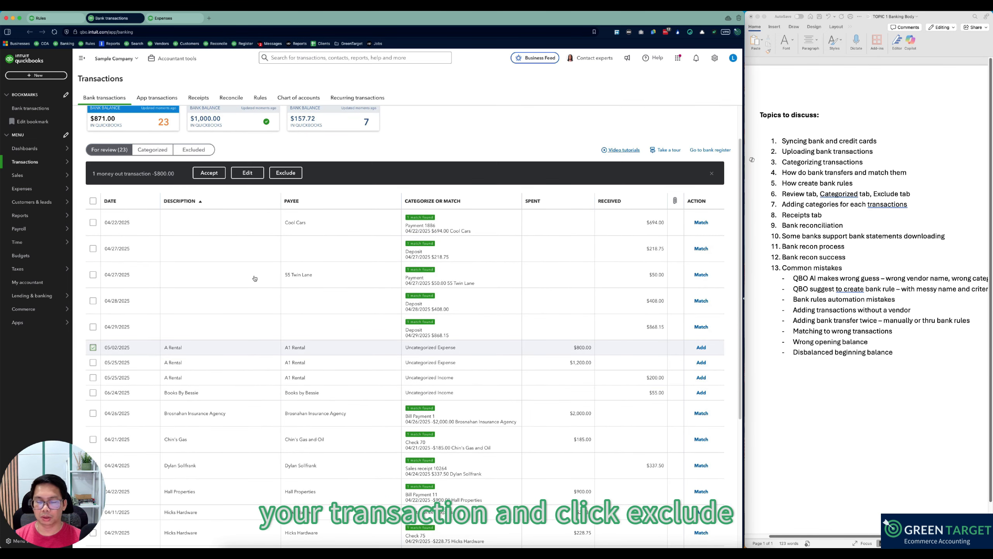
click(285, 173)
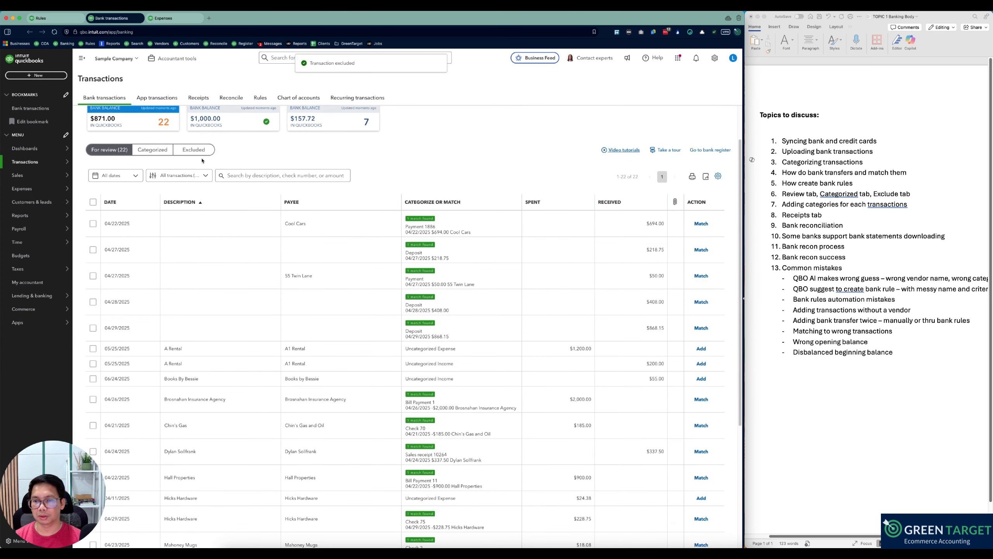
click(196, 149)
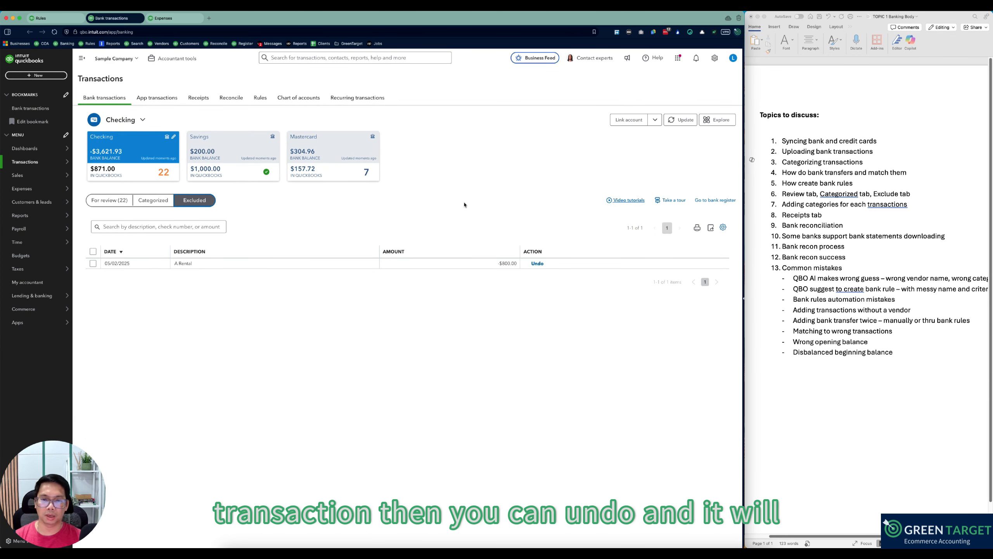
click(545, 262)
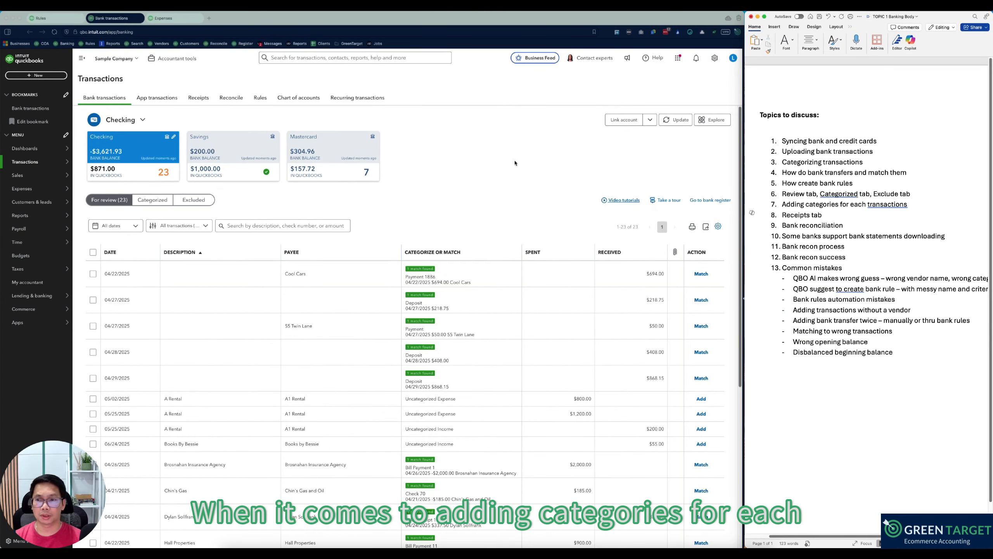
Step: Expand the $800.00 A Rental transaction and start a new account for it named Ecommerce software
scroll(328, 325, down, 2)
click(333, 337)
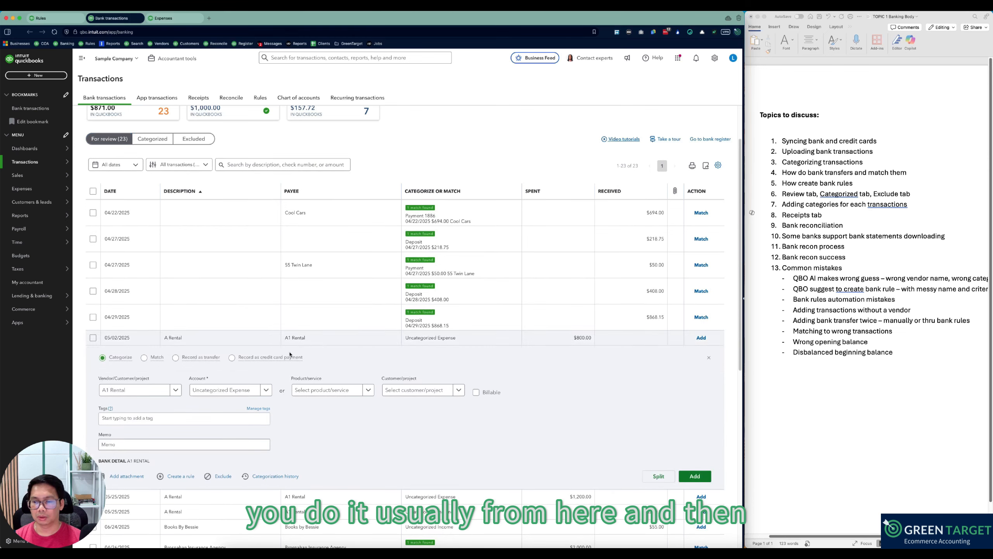
click(233, 391)
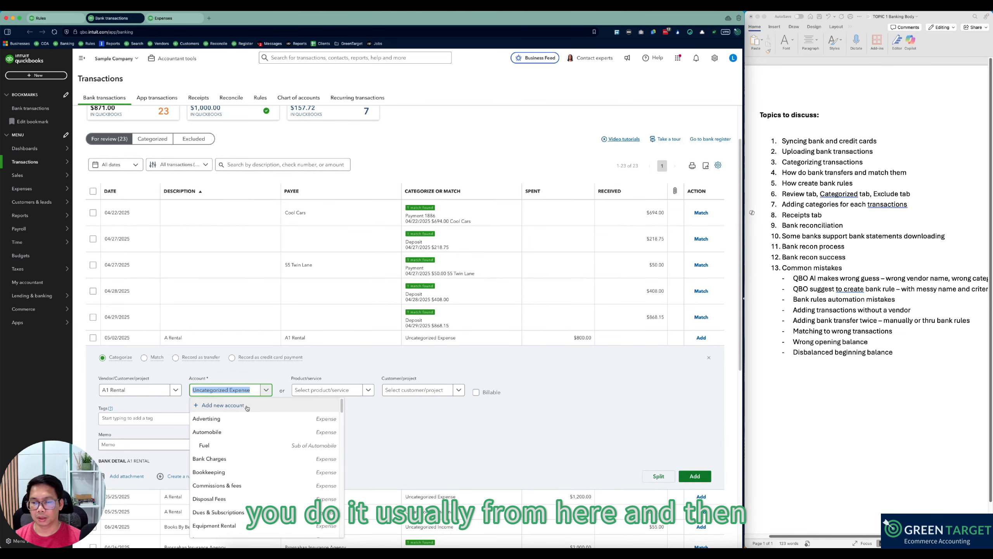
click(243, 407)
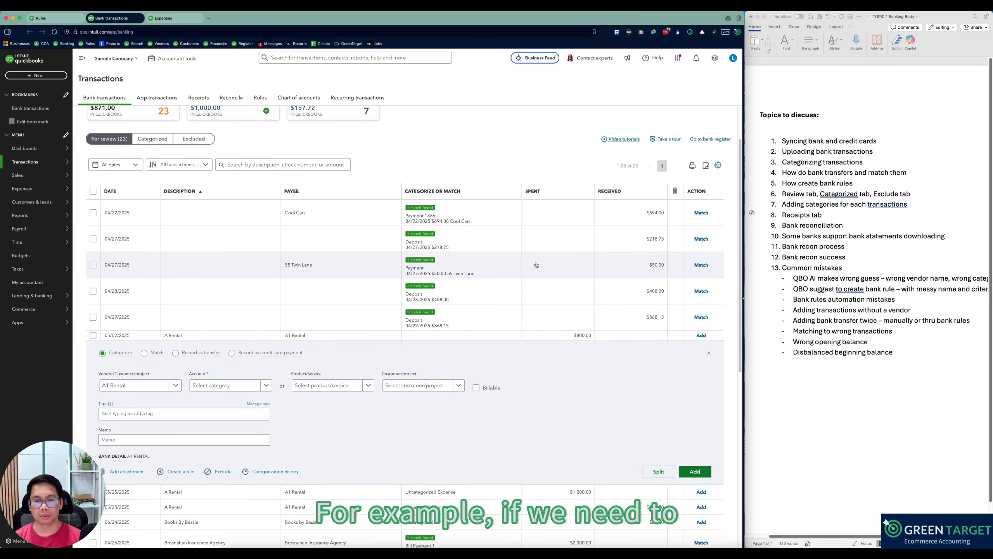
click(264, 386)
click(235, 401)
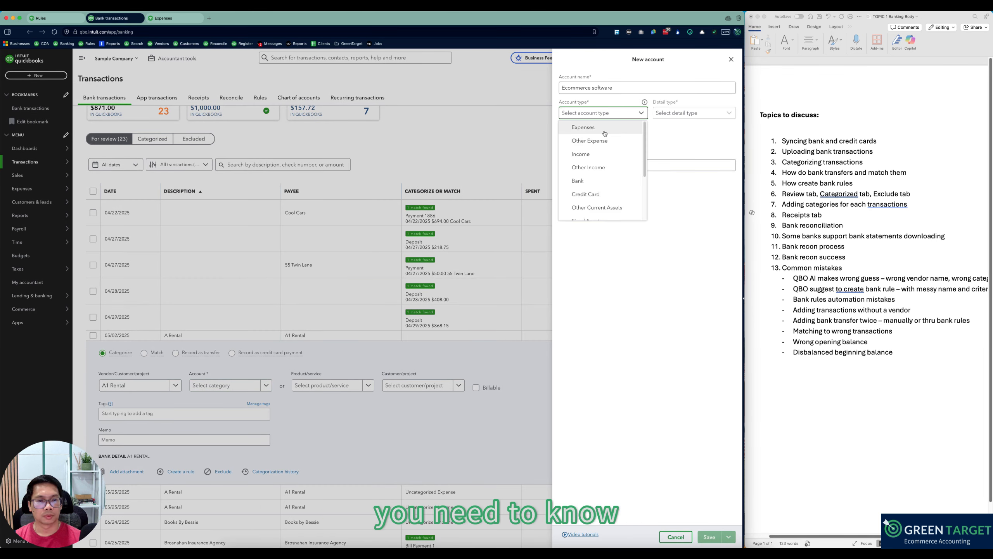
Step: Give the new account the type Expenses and detail type Office/General Administrative, and save it
click(579, 127)
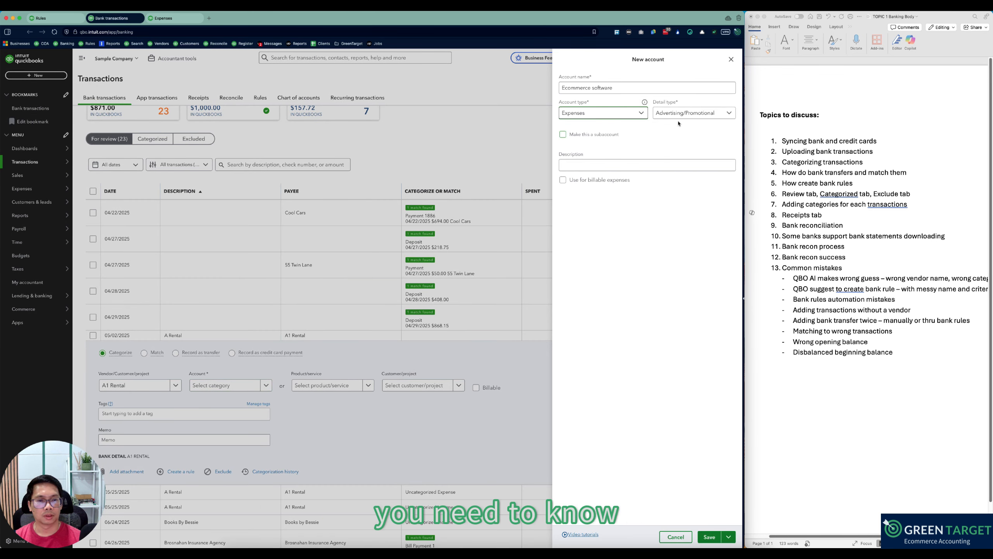
click(708, 113)
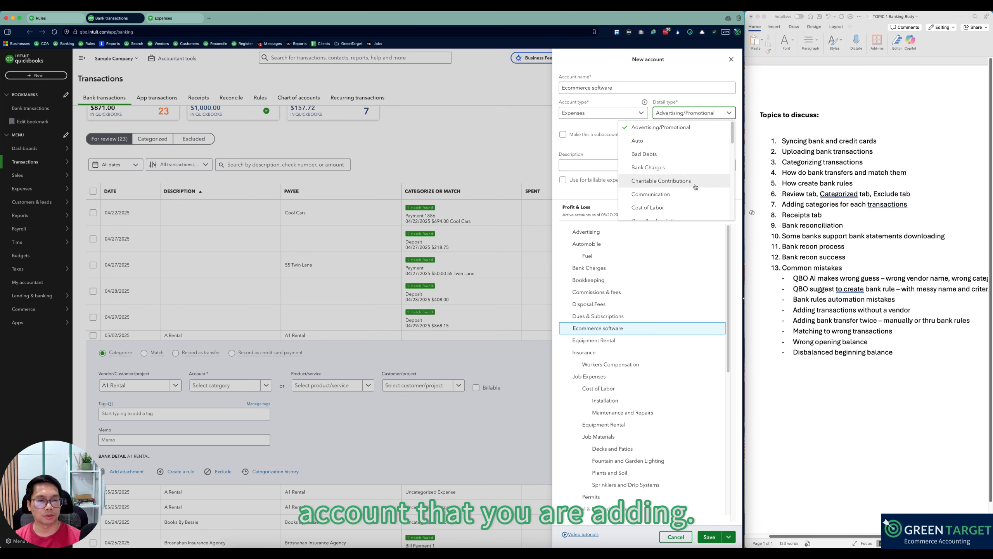
scroll(696, 187, down, 3)
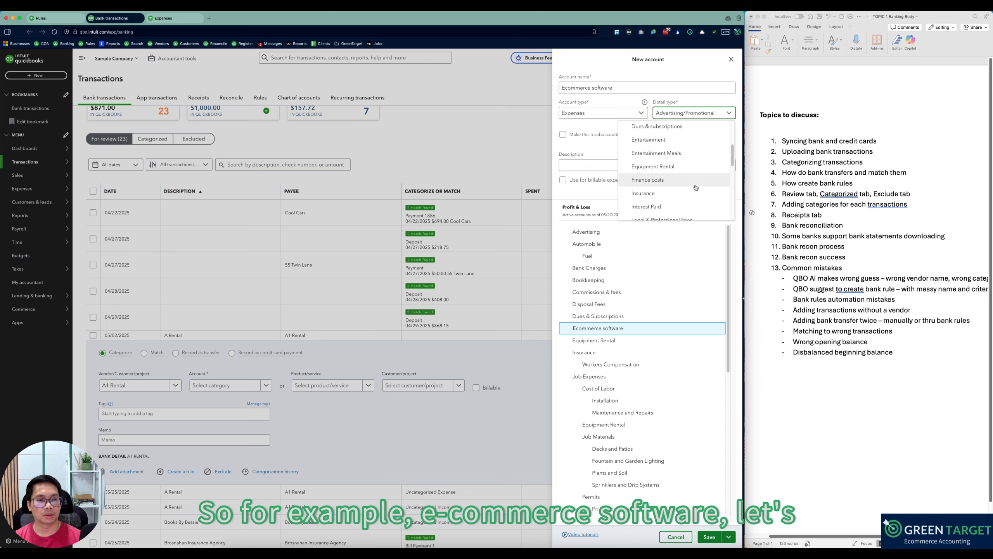
scroll(695, 187, down, 2)
click(694, 192)
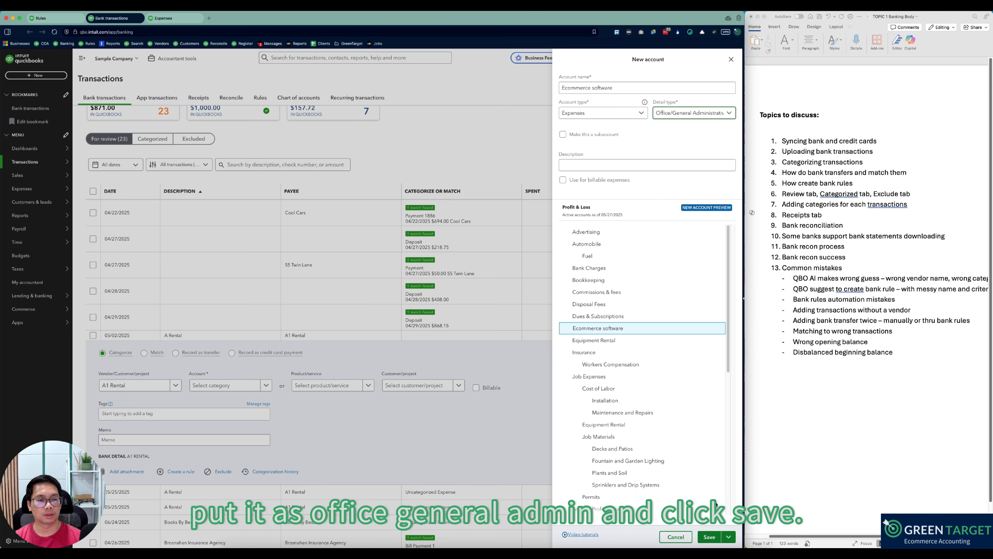
click(709, 537)
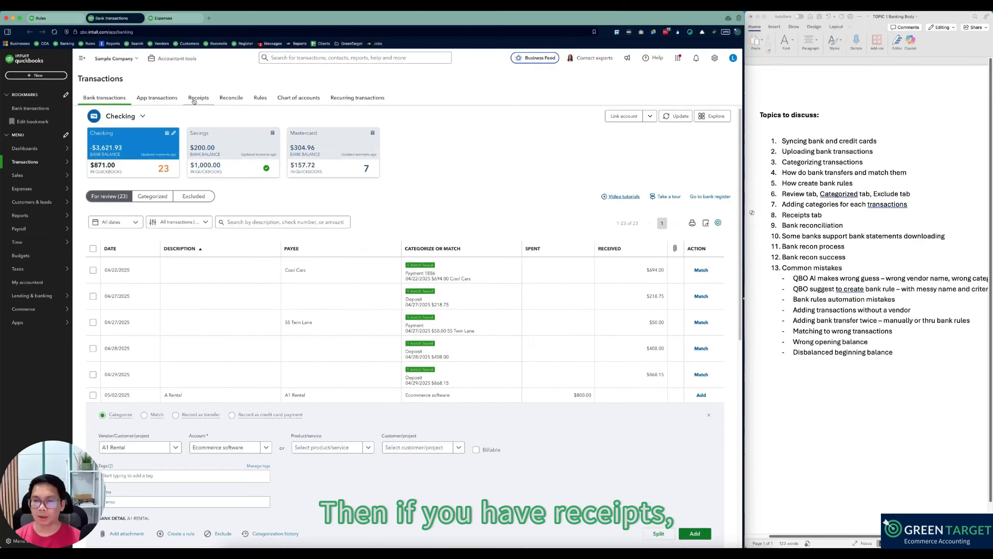
Step: Look over the receipt upload page and open the Reconcile page
click(198, 97)
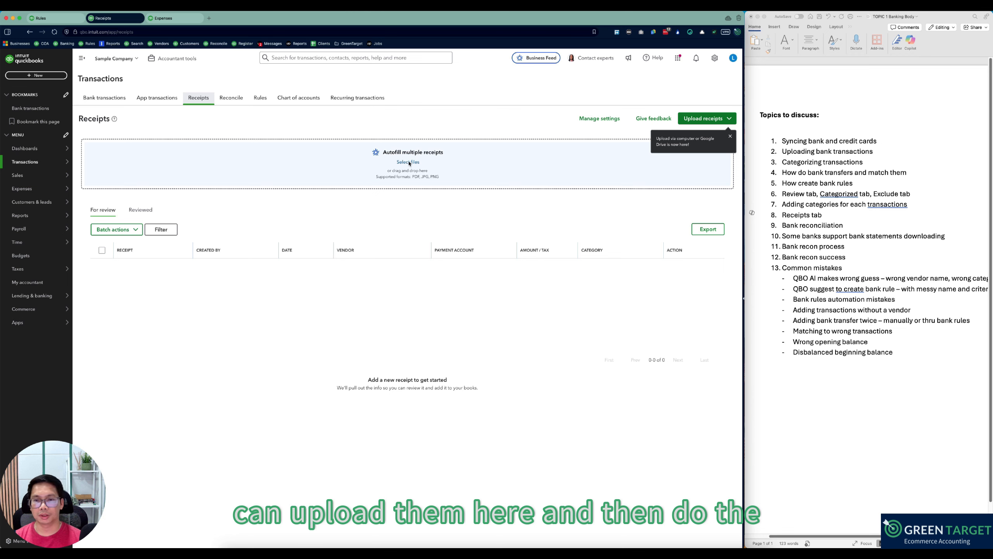
click(479, 158)
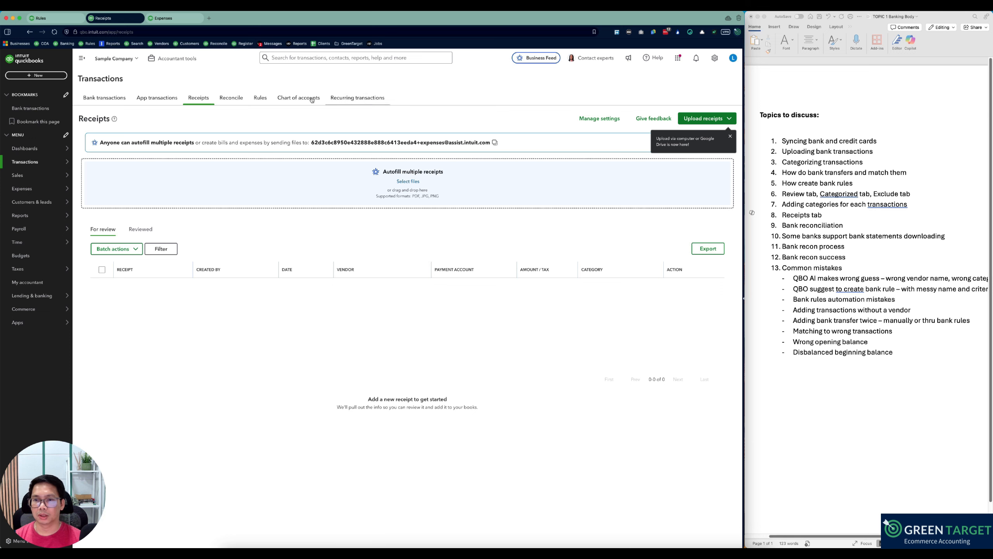
click(236, 99)
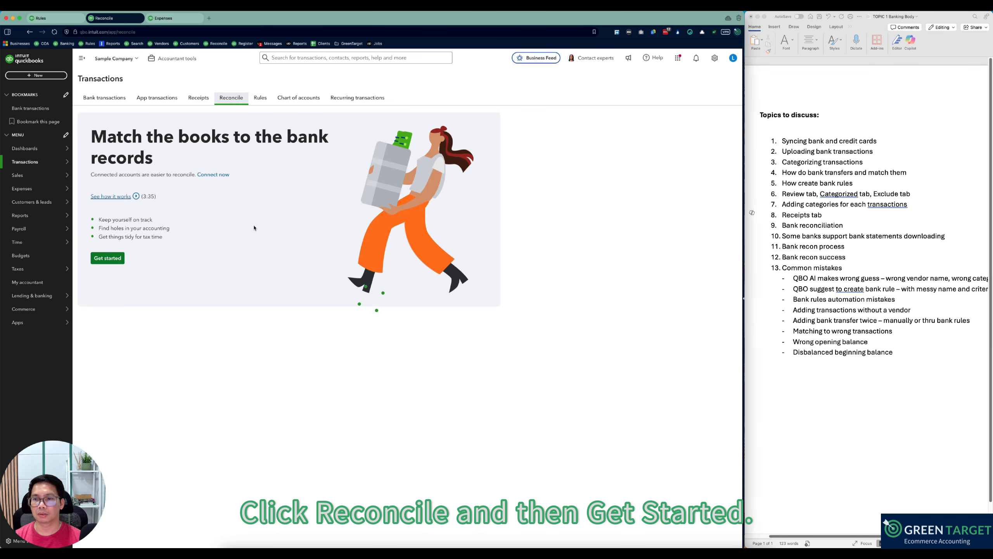
Step: Start setting up a bank reconciliation, try the Savings account, and choose Checking as the account to reconcile
click(108, 258)
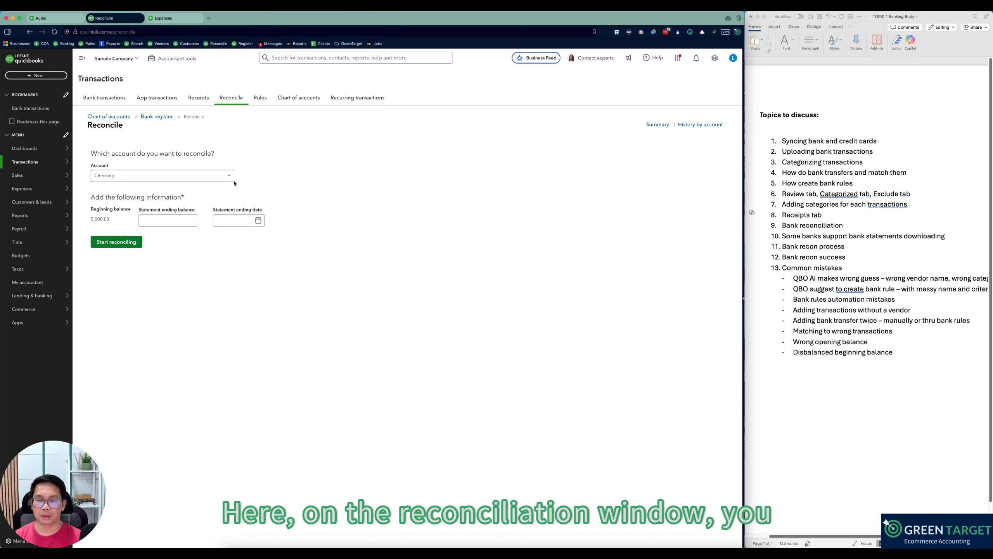
click(199, 176)
click(189, 201)
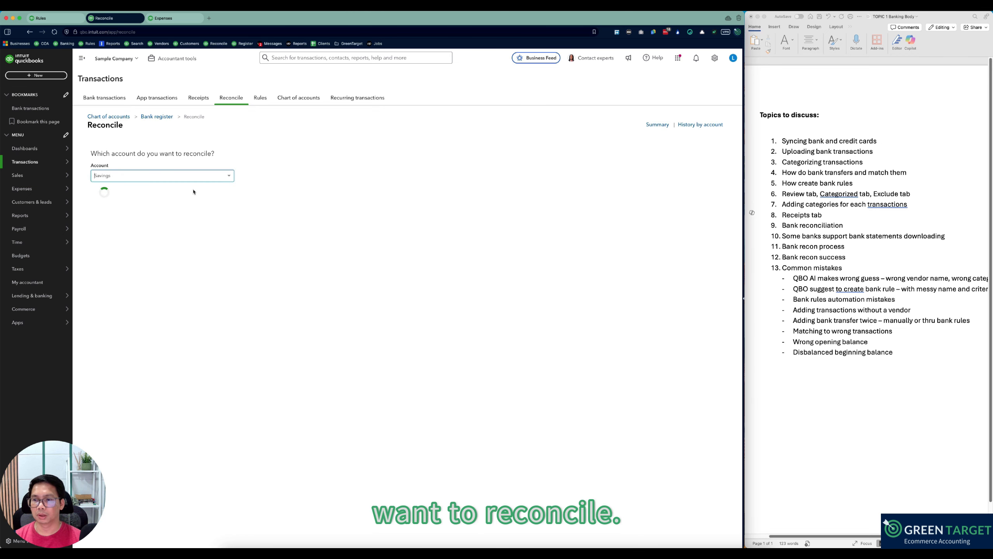
click(206, 175)
click(155, 191)
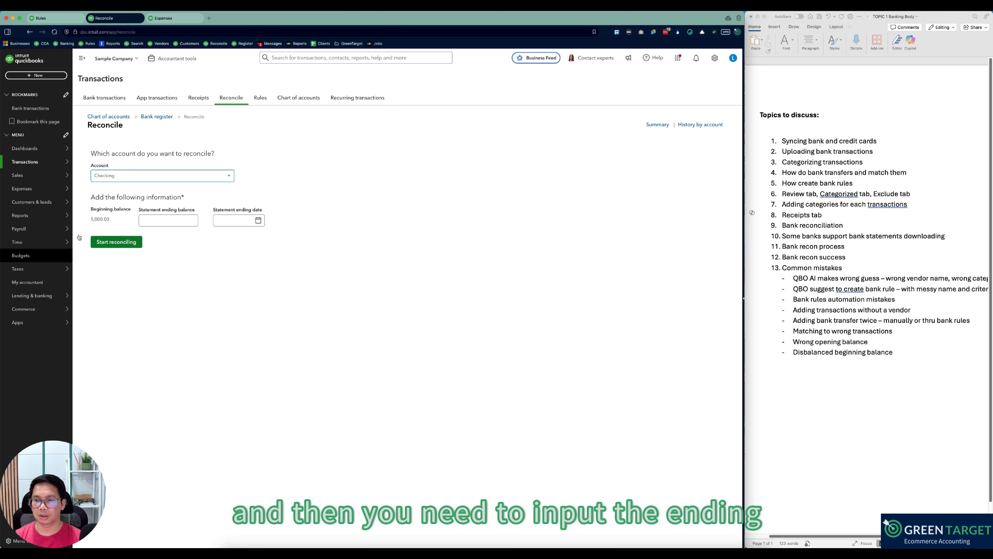
Step: Set the statement ending balance to 4,500.00 and the statement ending date to 04/30/2025, and start reconciling the Checking account
click(157, 222)
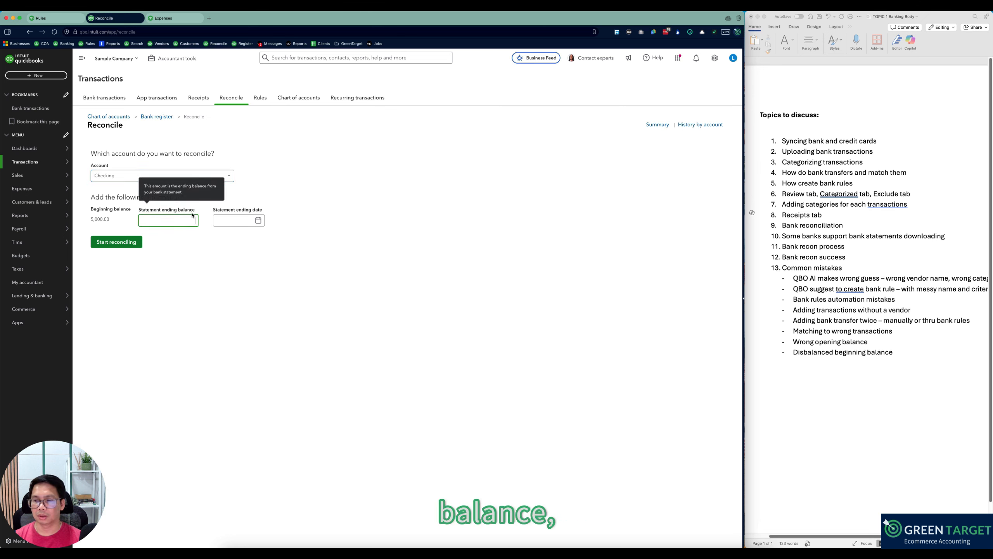
click(234, 221)
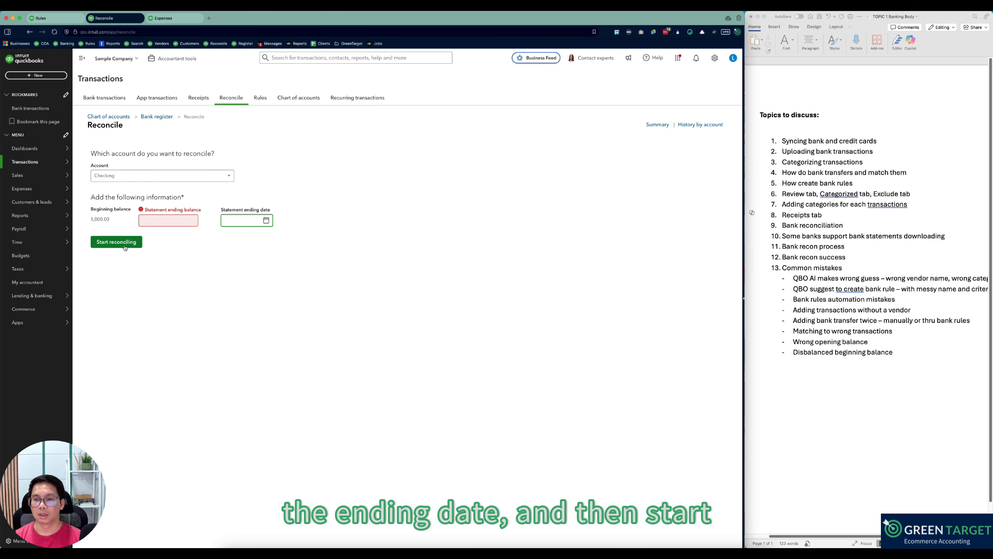
click(170, 221)
text(4,)
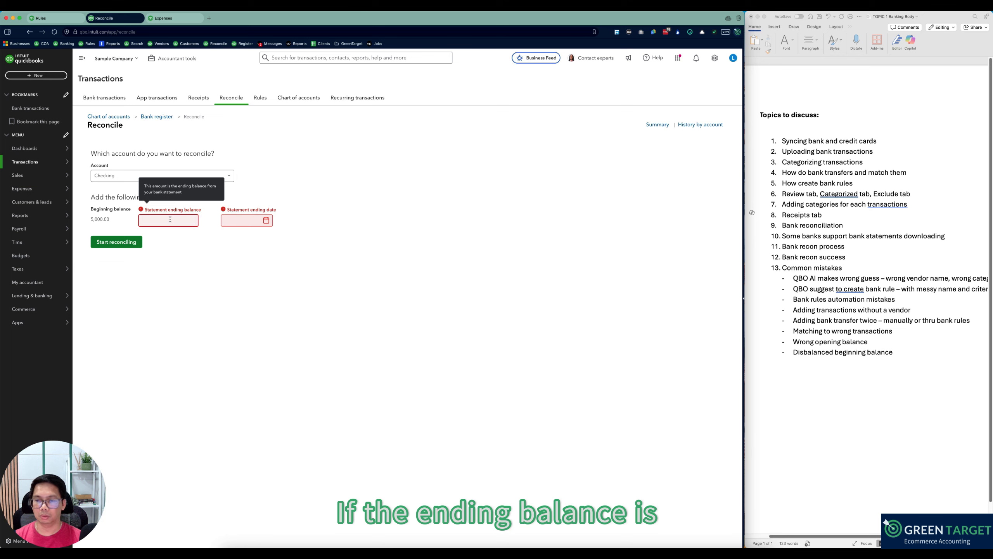
text(500)
key(Tab)
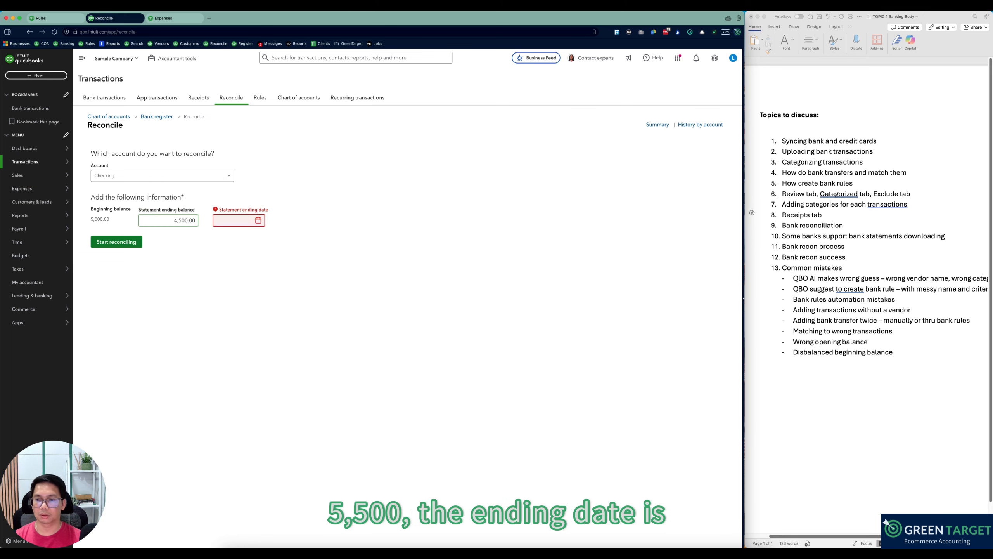
text(05/04/2025)
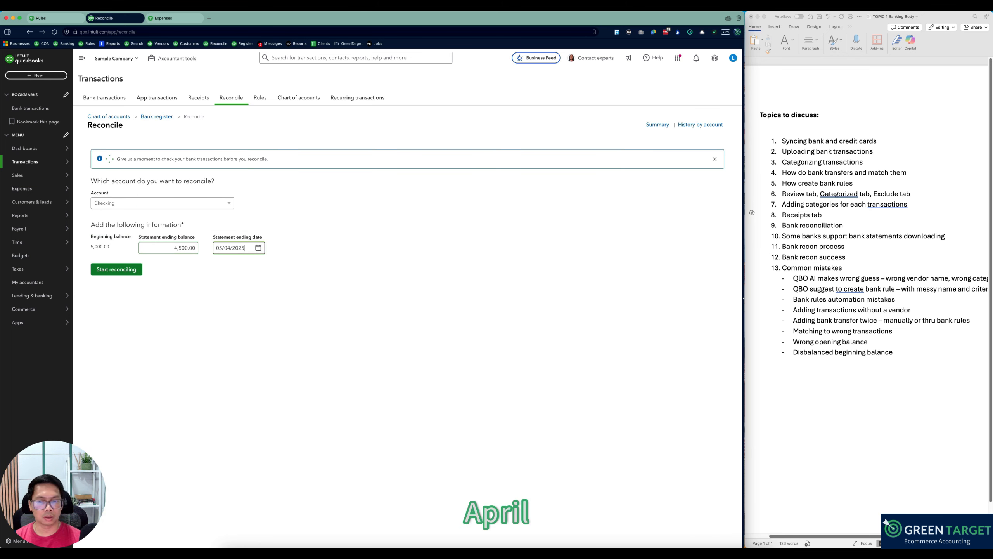
key(minus)
key(minus)
key(minus)
key(minus)
key(Return)
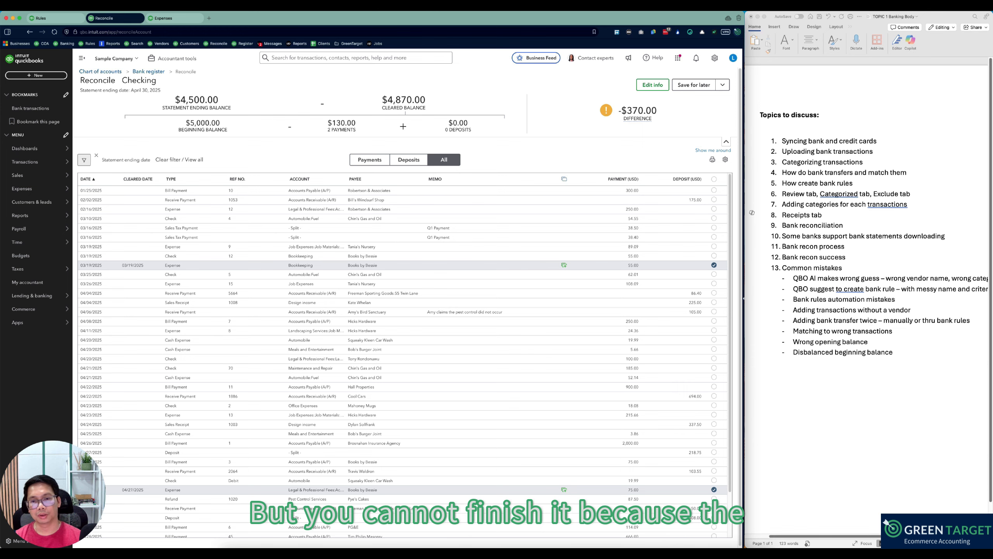
Step: Look over the Checking account's bank transactions for review and return to the reconciliation
click(168, 17)
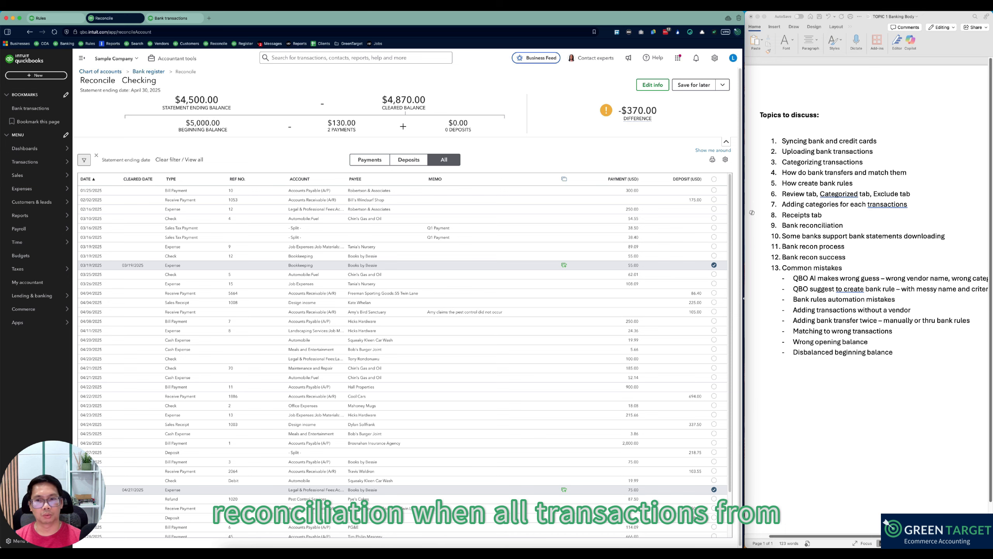
click(174, 18)
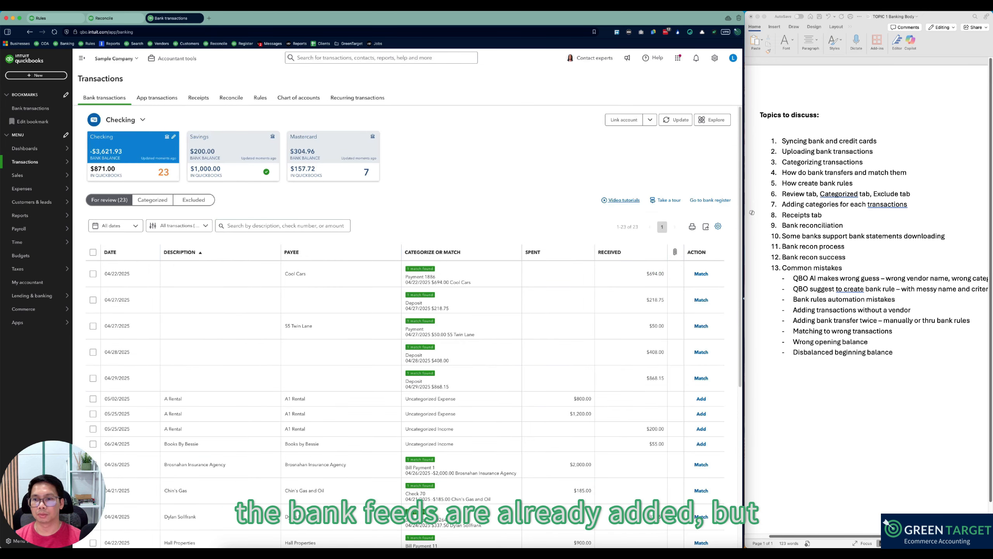
click(114, 18)
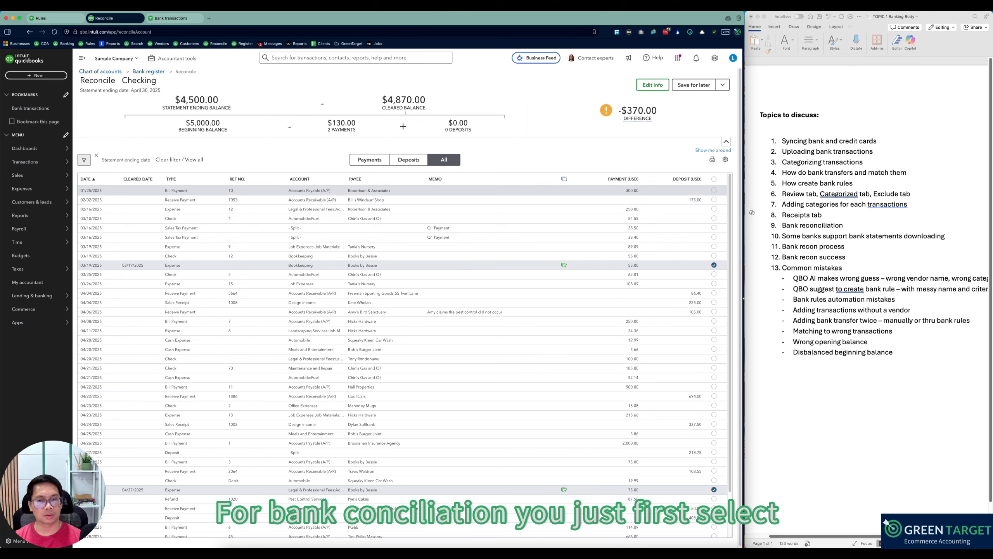
Step: Select all 43 transactions in the Checking reconciliation, confirm it, and clear the whole selection
click(714, 179)
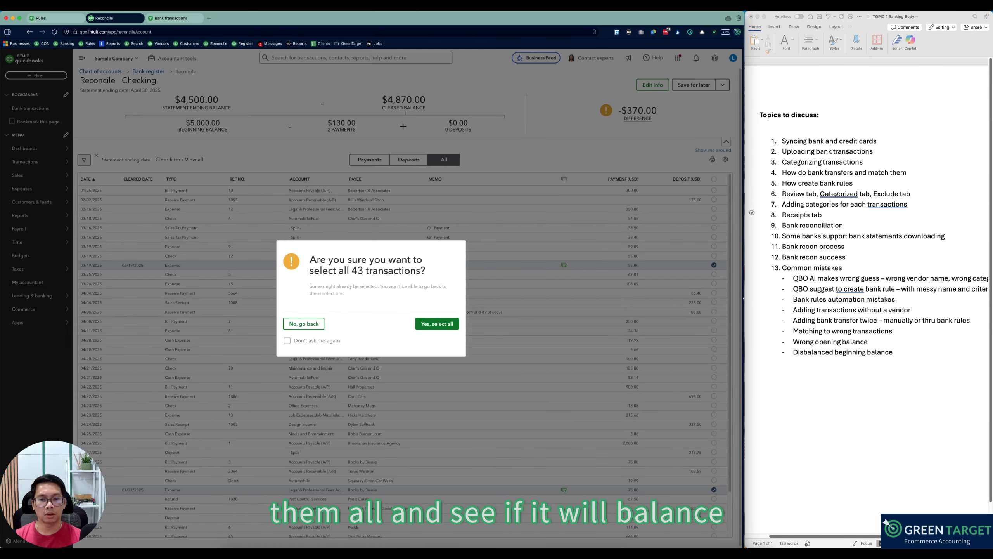
click(436, 323)
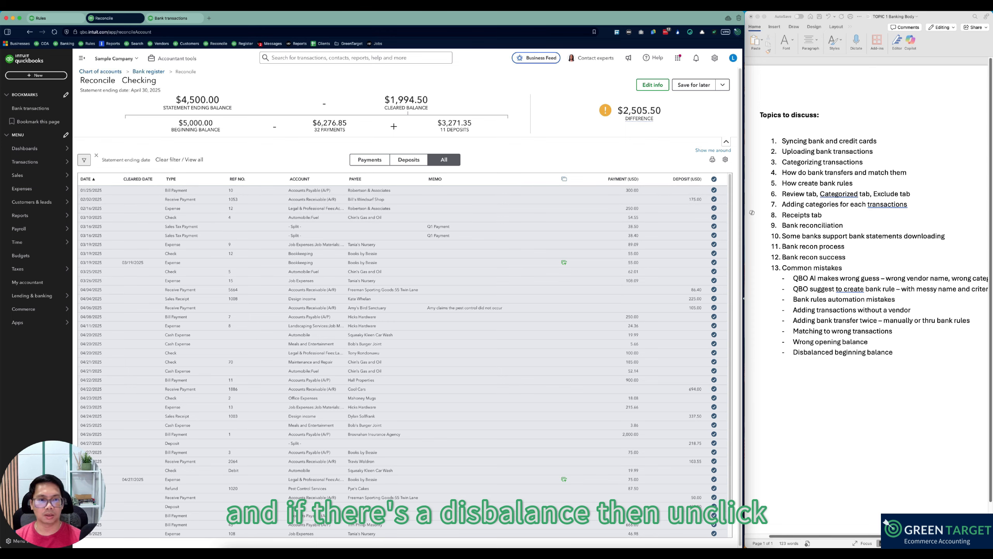
click(713, 179)
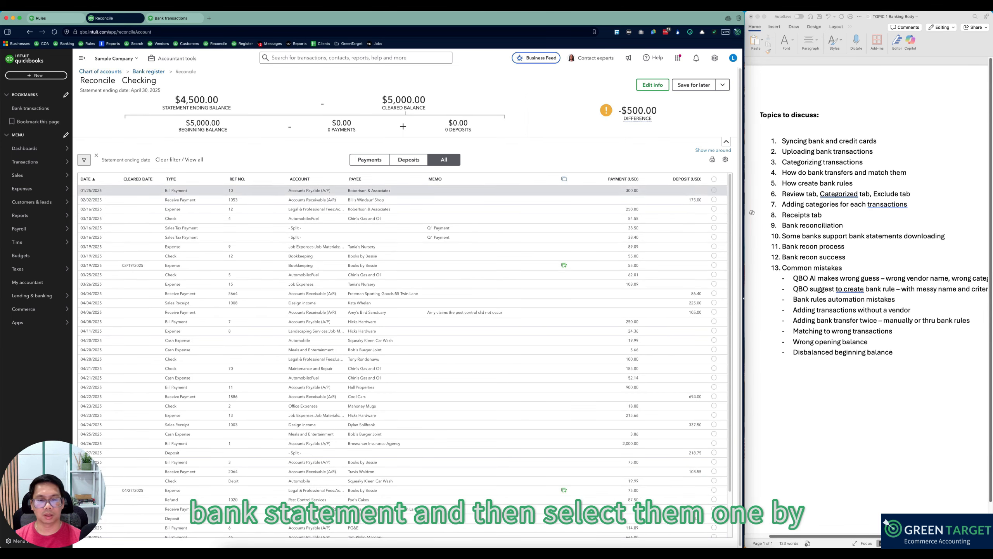
Step: Mark the first six transactions as cleared, from the Robertson & Associates bill payment through the second Q1 sales tax payment
click(714, 190)
click(714, 199)
click(713, 209)
click(714, 218)
scroll(714, 227, down, 2)
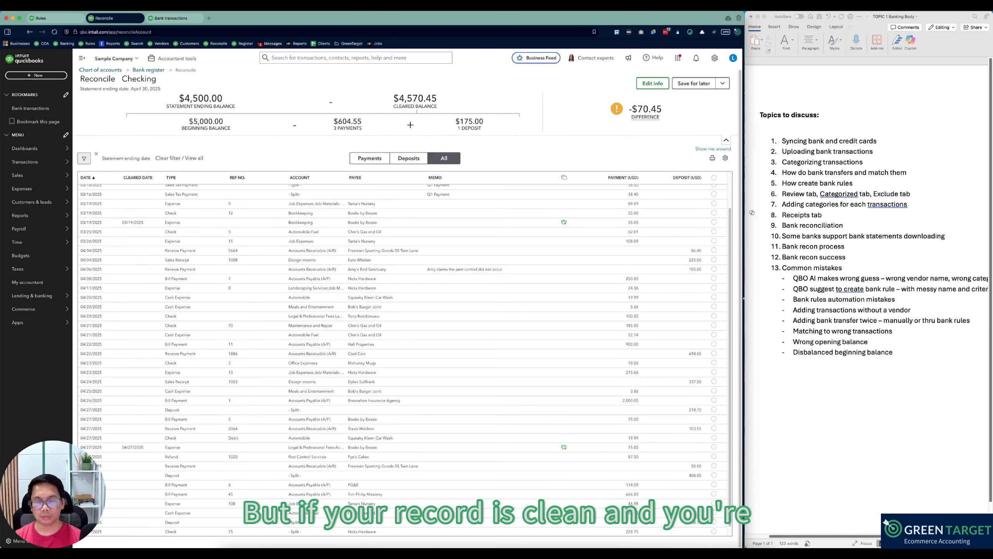
scroll(714, 227, up, 2)
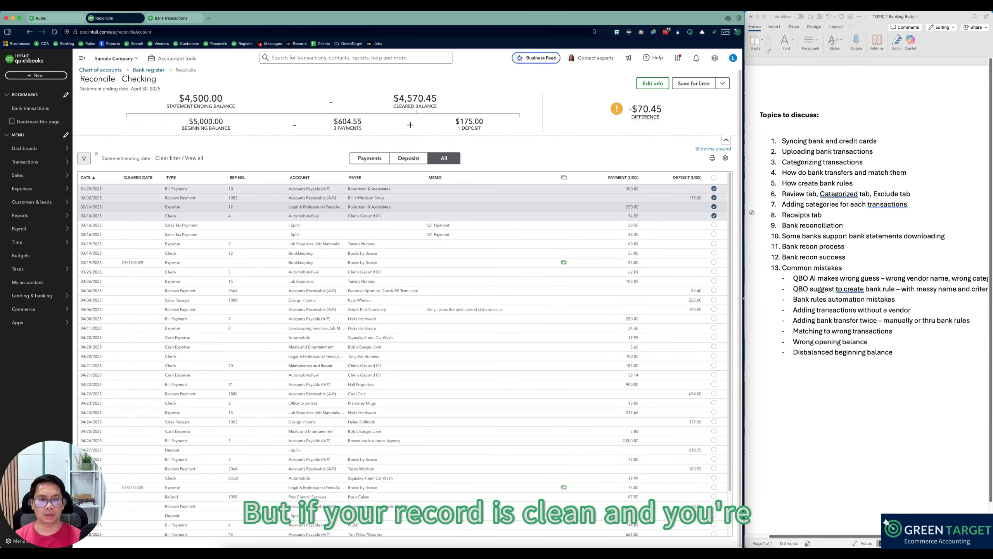
click(714, 225)
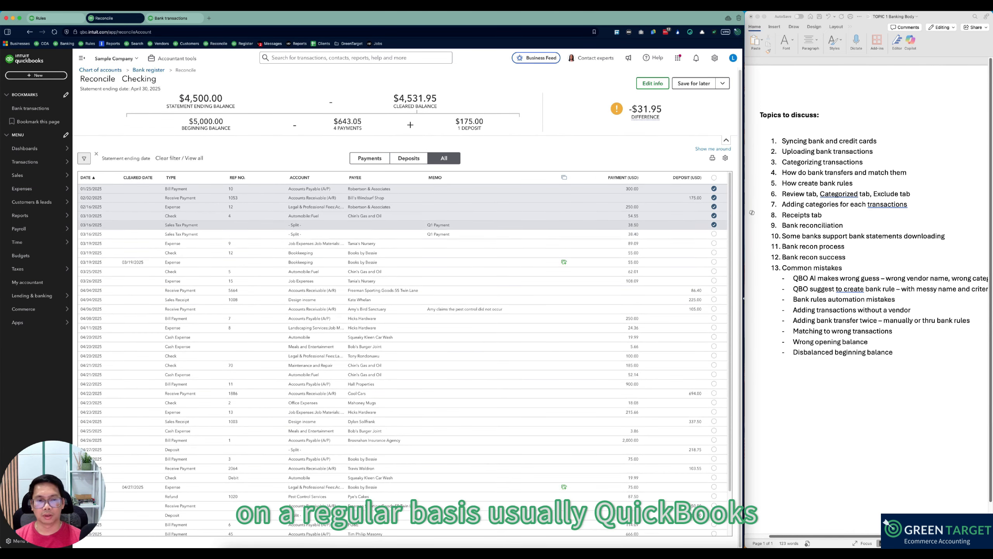
click(714, 234)
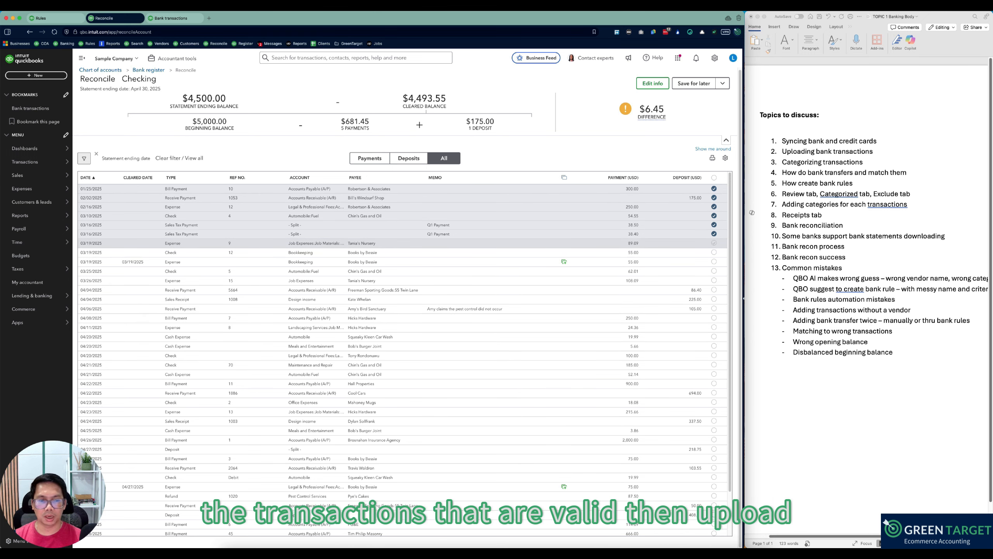
Step: Mark the following nine transactions as cleared, from the 03/19/2025 Tania's Nursery expense through the 04/08/2025 Hicks Hardware bill payment
click(714, 243)
click(714, 252)
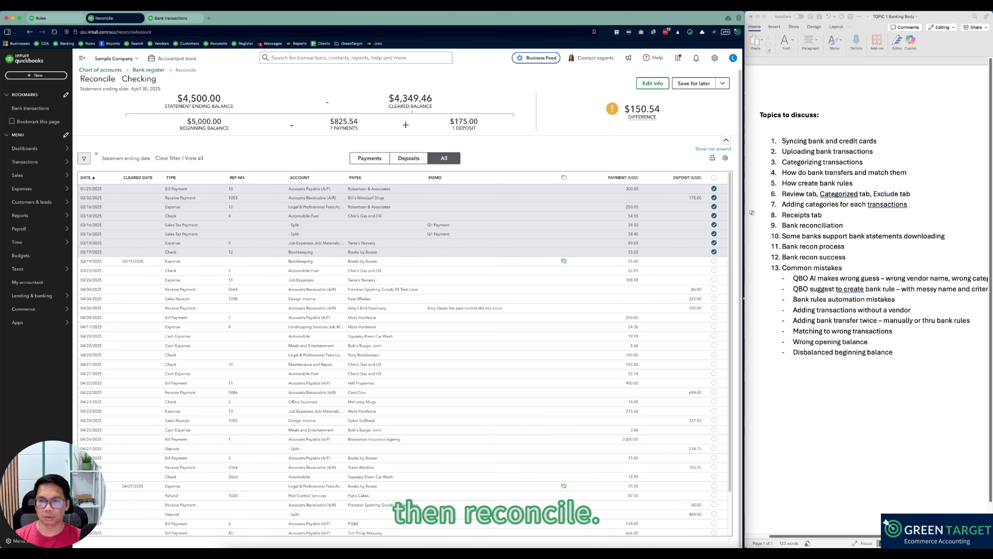
click(713, 261)
click(714, 270)
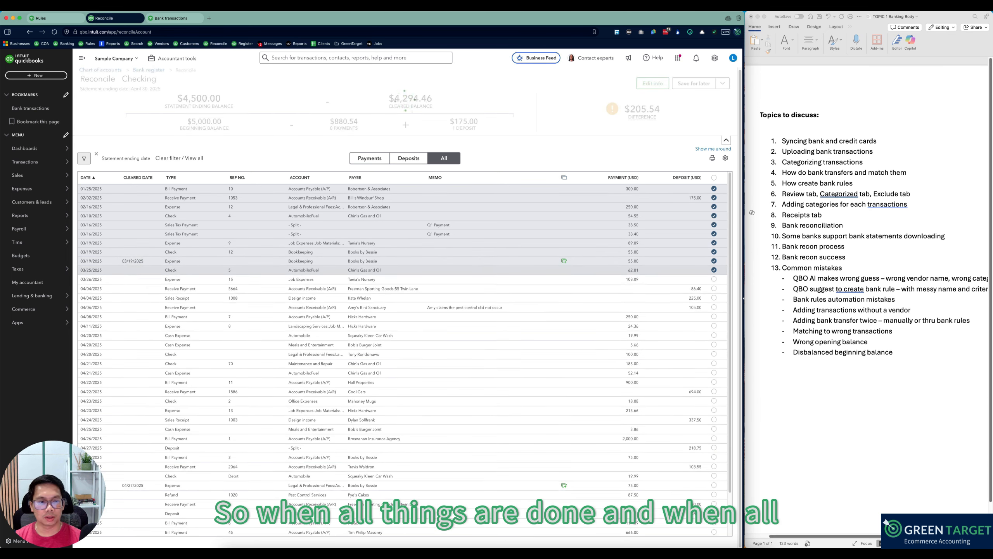
click(714, 279)
click(714, 289)
click(714, 297)
click(714, 307)
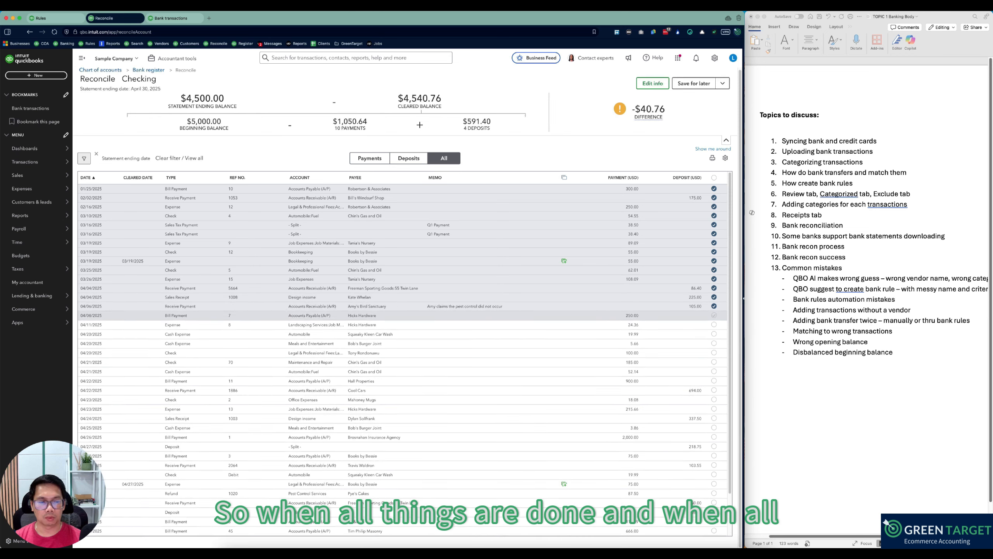
click(714, 315)
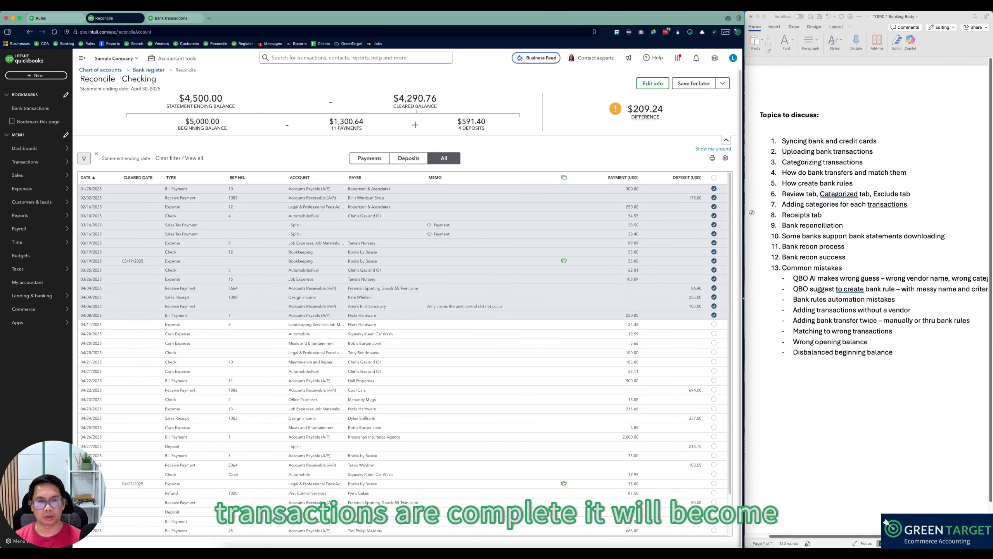
Step: Check the explanation of the reconciliation difference and the available options for finishing or saving the reconciliation
mouse_move(646, 117)
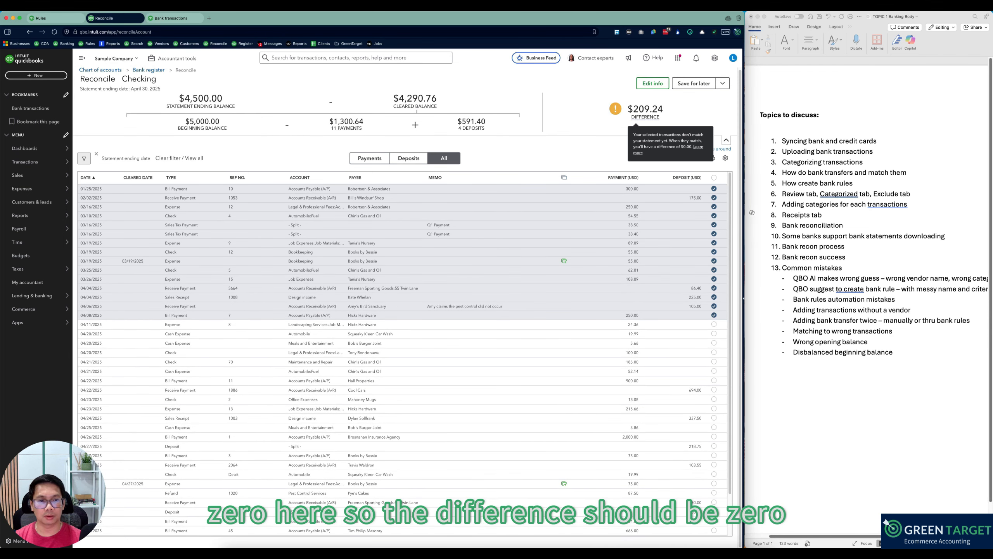
click(722, 83)
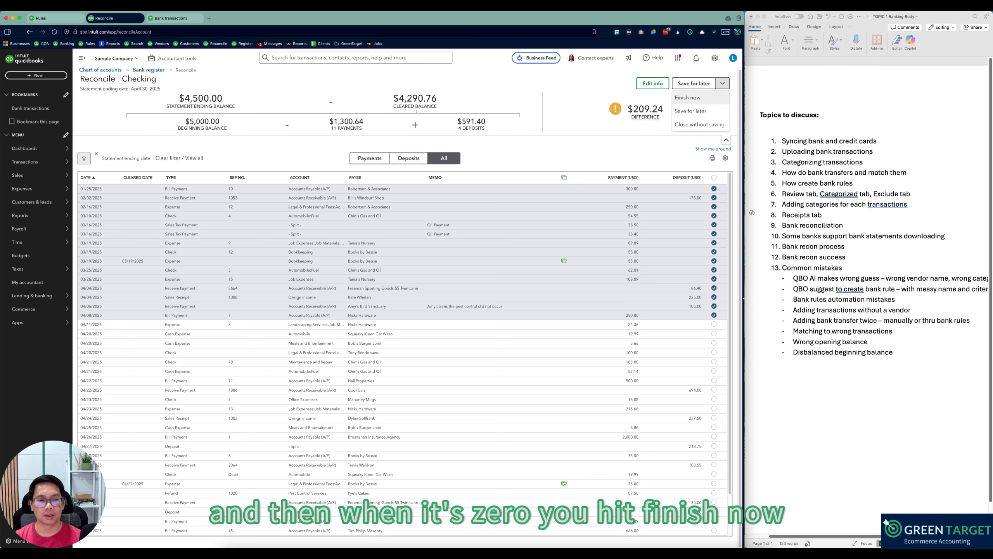
click(722, 83)
scroll(405, 354, down, 2)
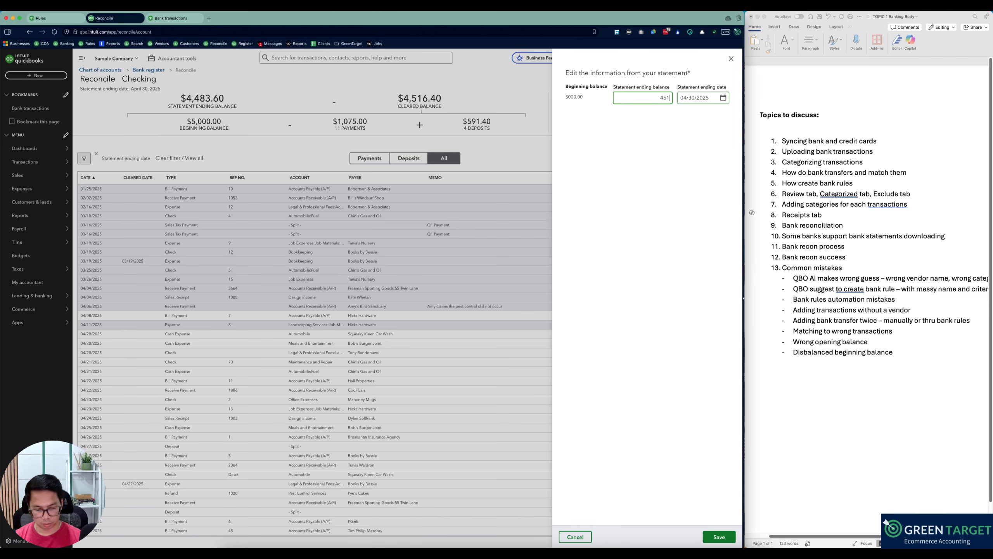
Step: Set the statement ending balance to 4,516.40, check the difference, and finish the Checking reconciliation
text(16.40)
click(618, 256)
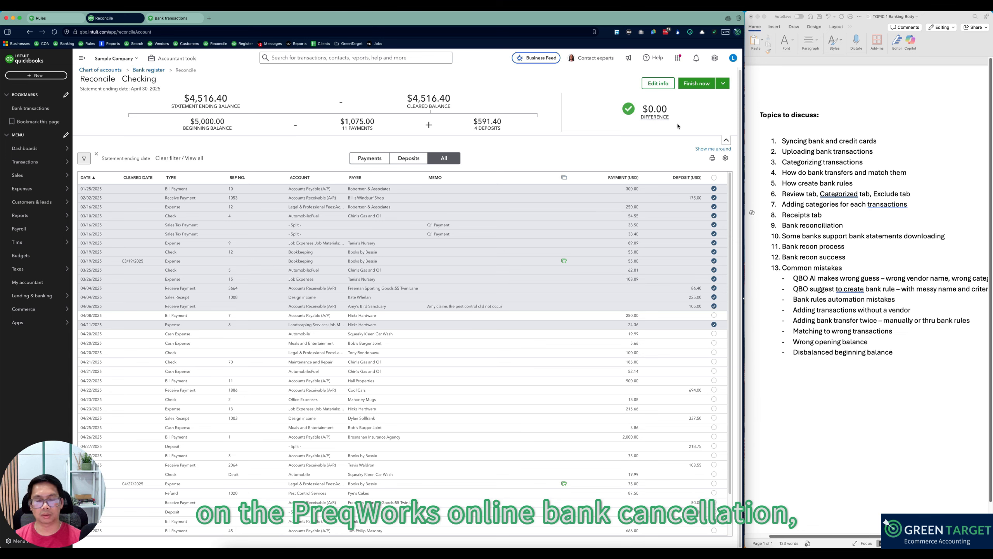
mouse_move(659, 117)
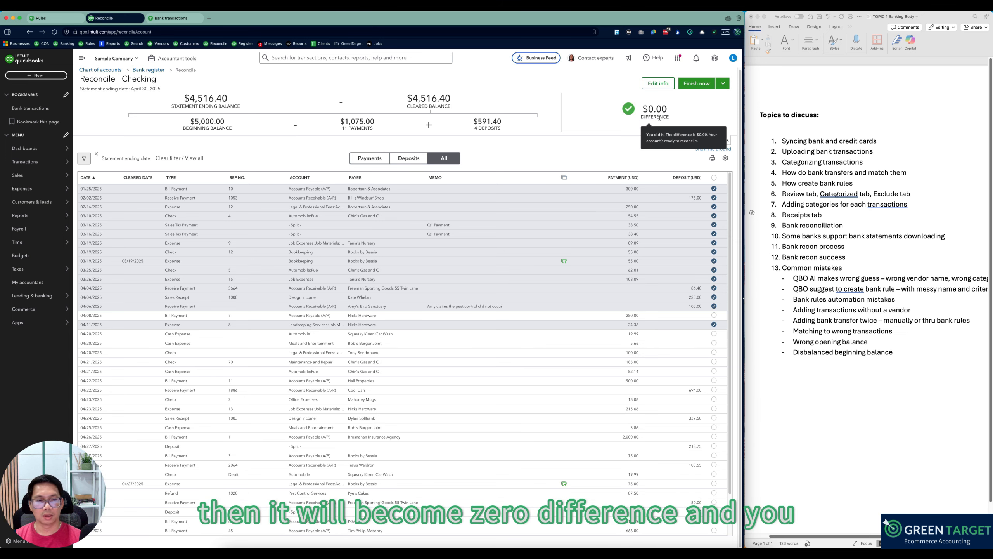
click(699, 84)
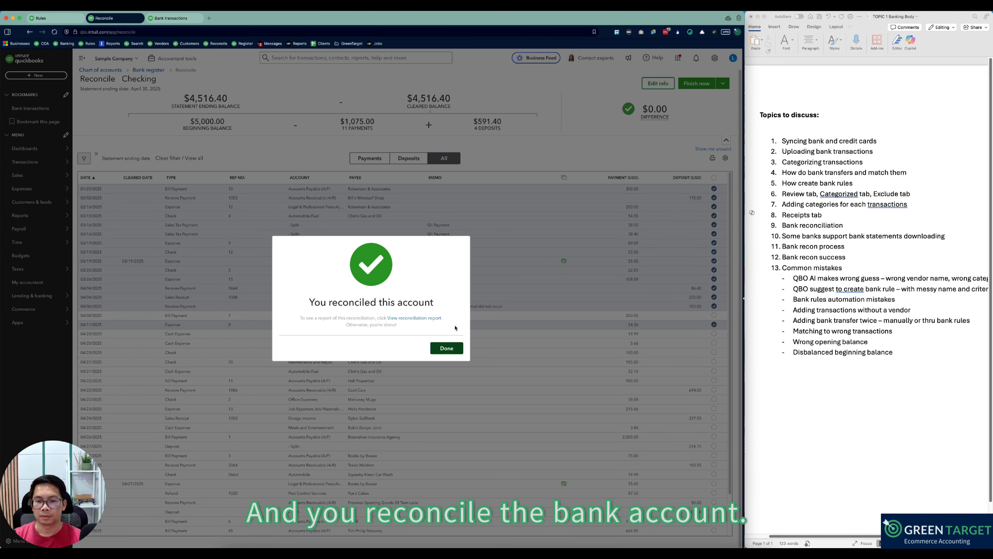
click(447, 350)
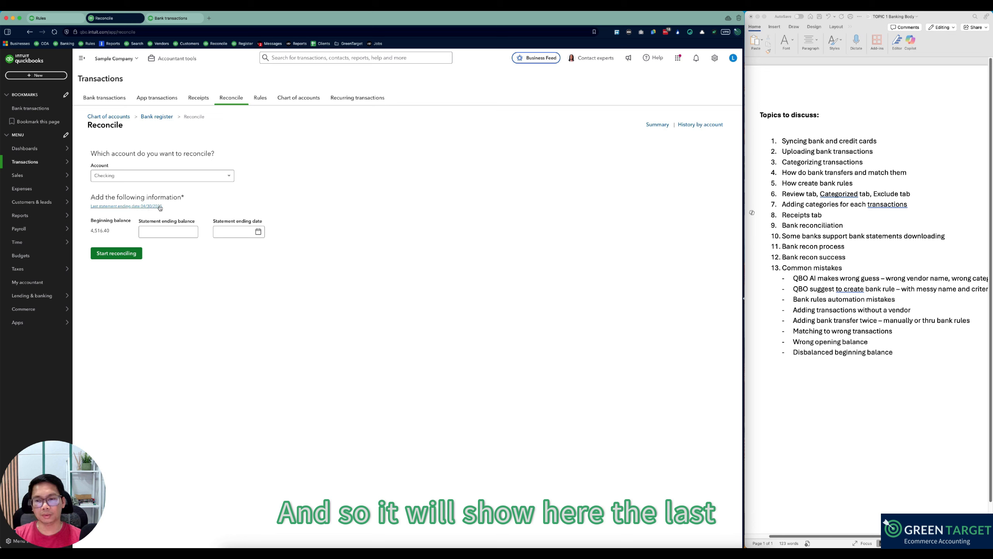
Step: Open the Checking account's reconciliation history and examine the report actions available for the 04/30/2025 statement
click(700, 125)
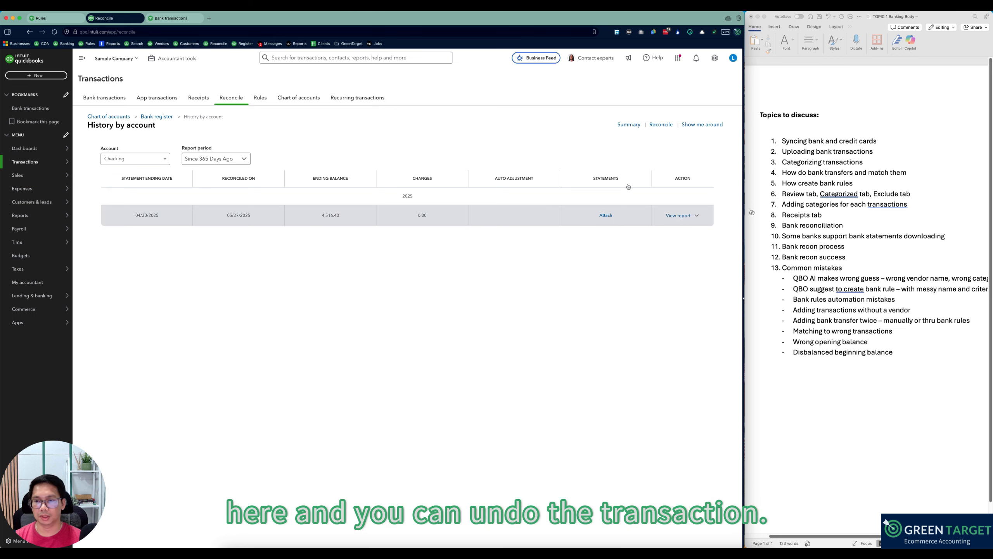
click(695, 216)
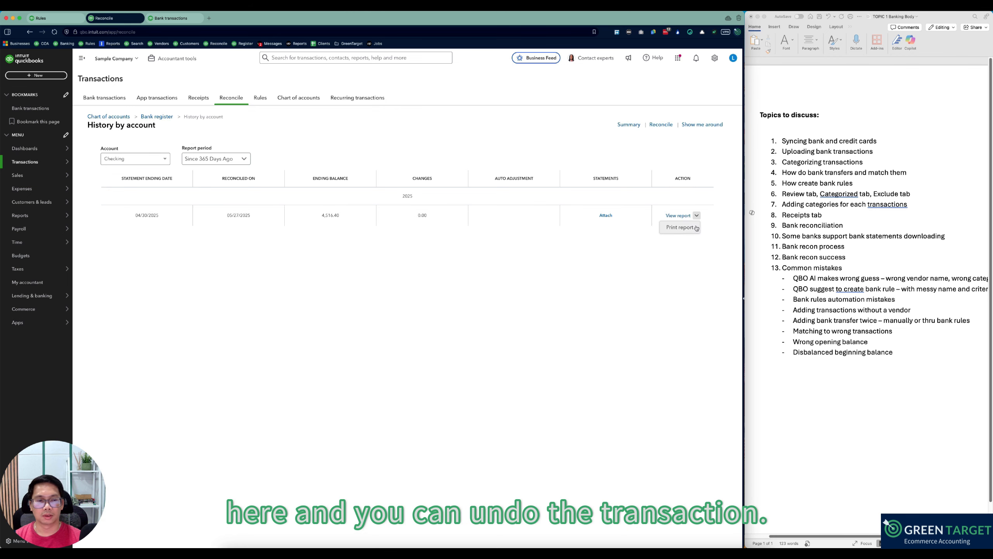
click(632, 246)
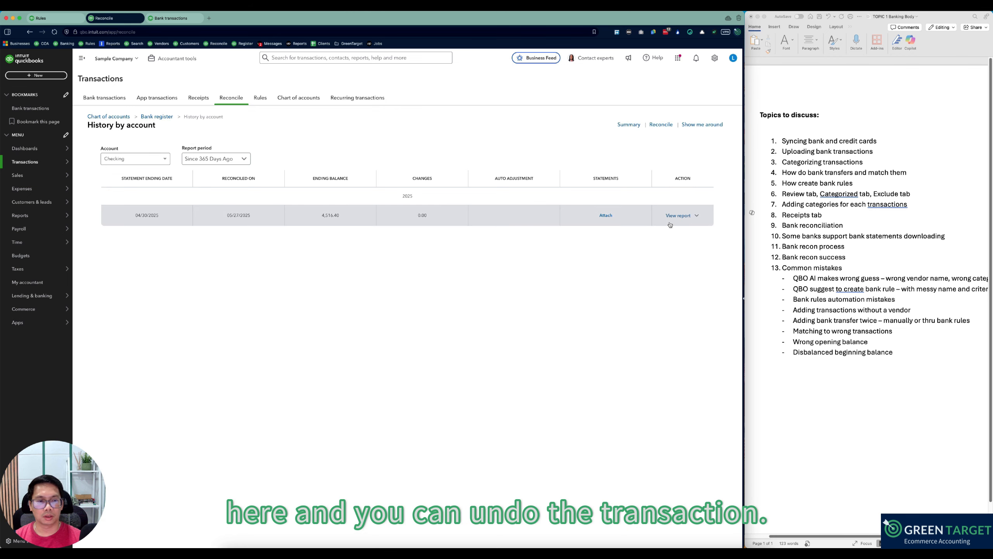
click(697, 216)
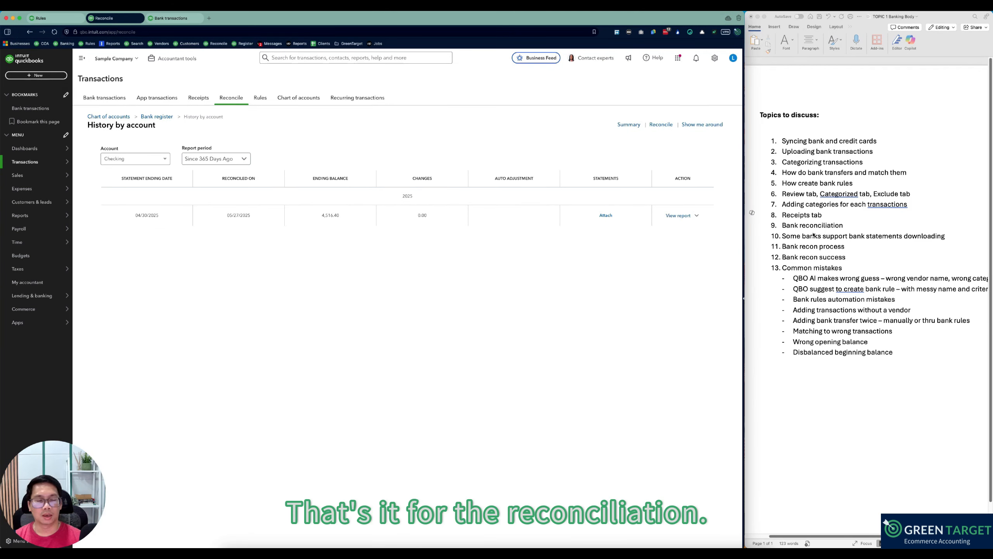
Step: Switch to the Word topic outline and highlight the Common mistakes item
click(885, 236)
drag(852, 269, 780, 268)
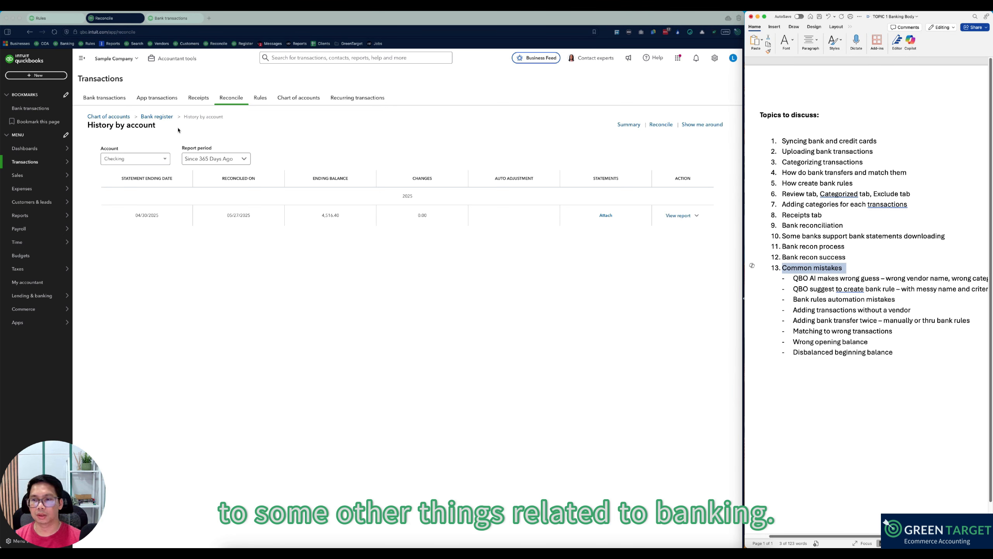
Step: Open the Reconcile page for the Checking account and highlight the statement information area
click(232, 98)
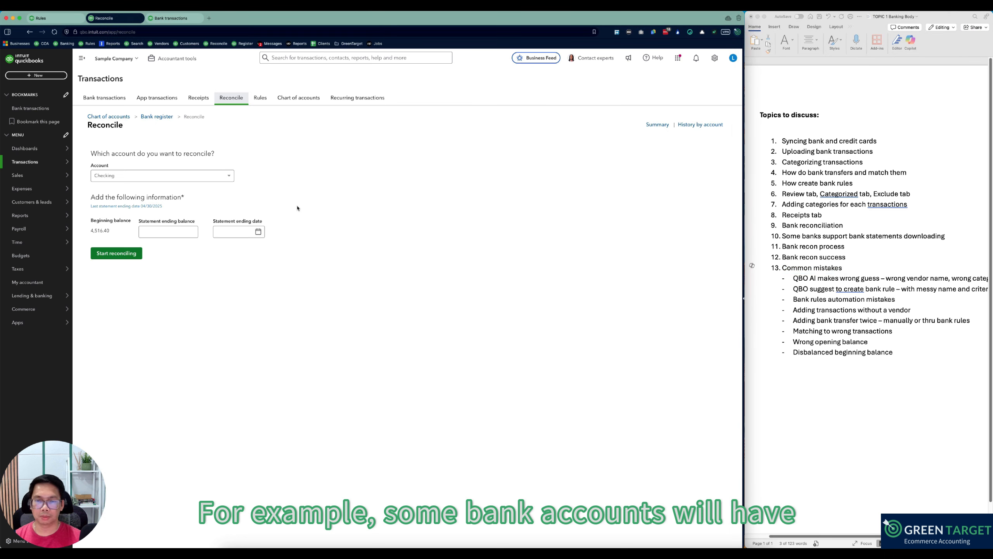
drag(258, 191, 378, 218)
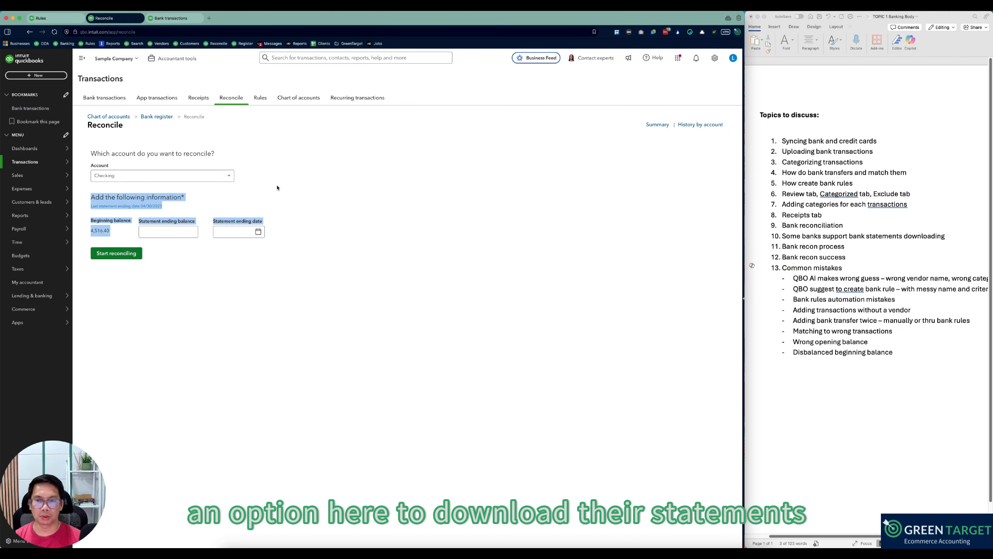
drag(264, 191, 335, 191)
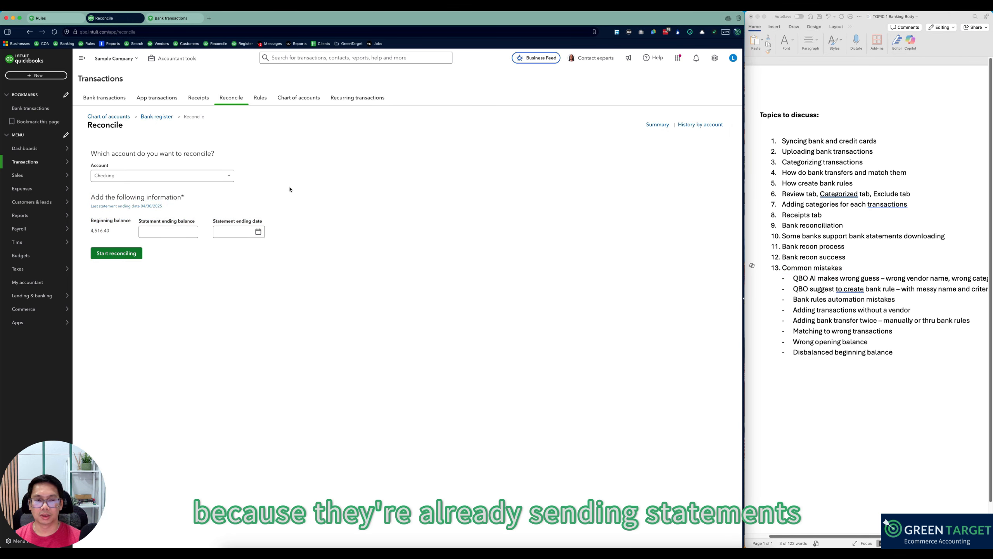
mouse_move(261, 193)
mouse_down()
mouse_move(361, 200)
mouse_move(262, 186)
mouse_move(269, 178)
mouse_up()
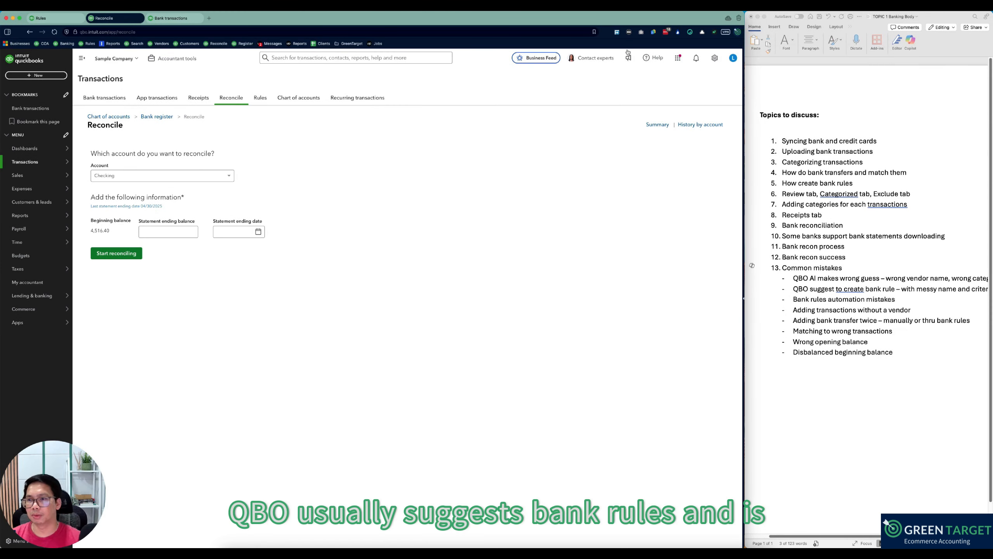
Step: Examine the categorize and match details of the Books By Bessie, Brosnahan Insurance Agency and Chin's Gas transactions in the Checking review list
click(170, 18)
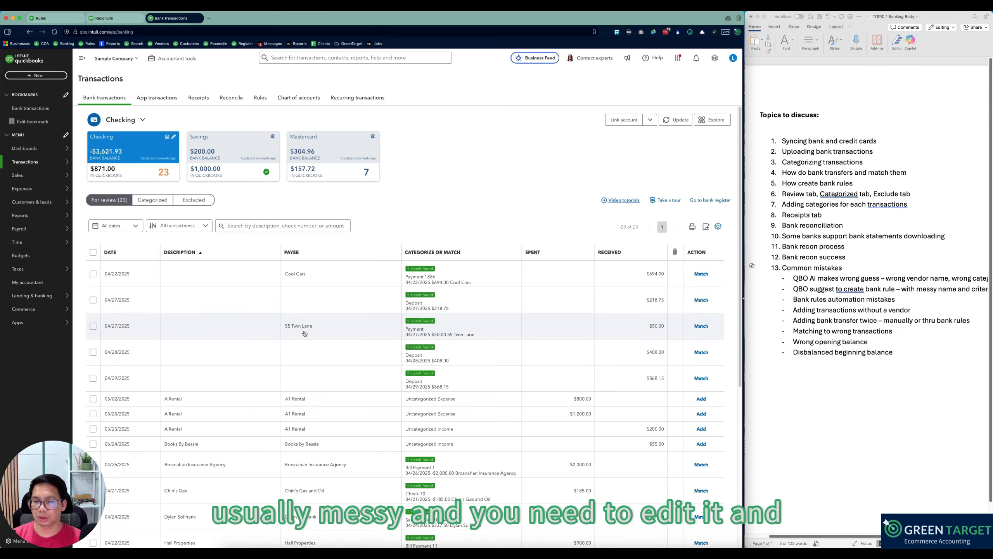
scroll(306, 335, down, 3)
click(250, 330)
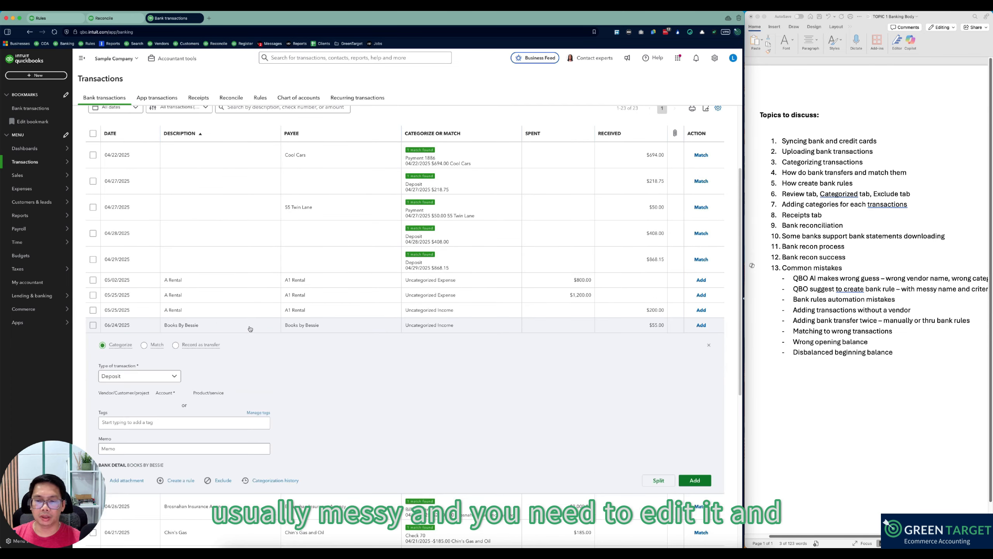
scroll(252, 335, down, 4)
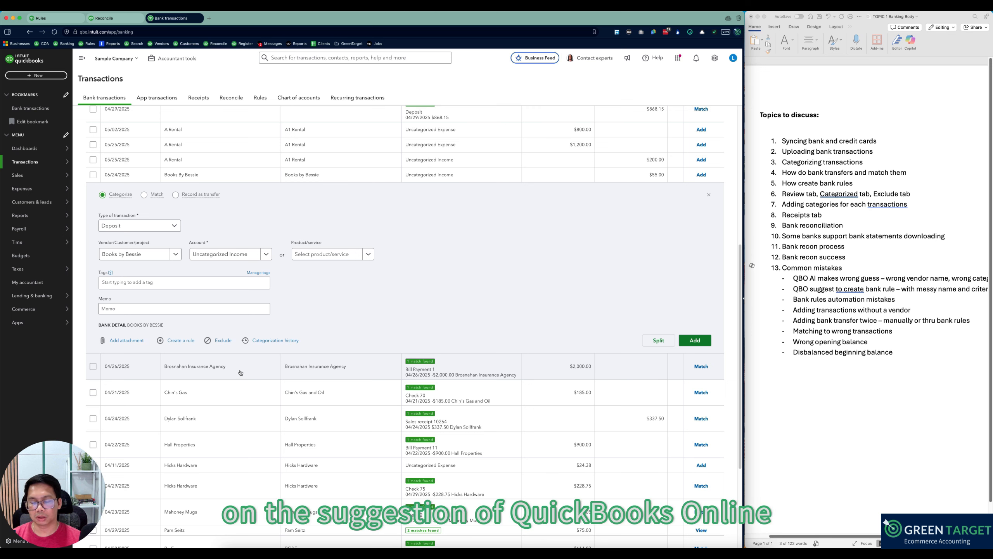
click(233, 368)
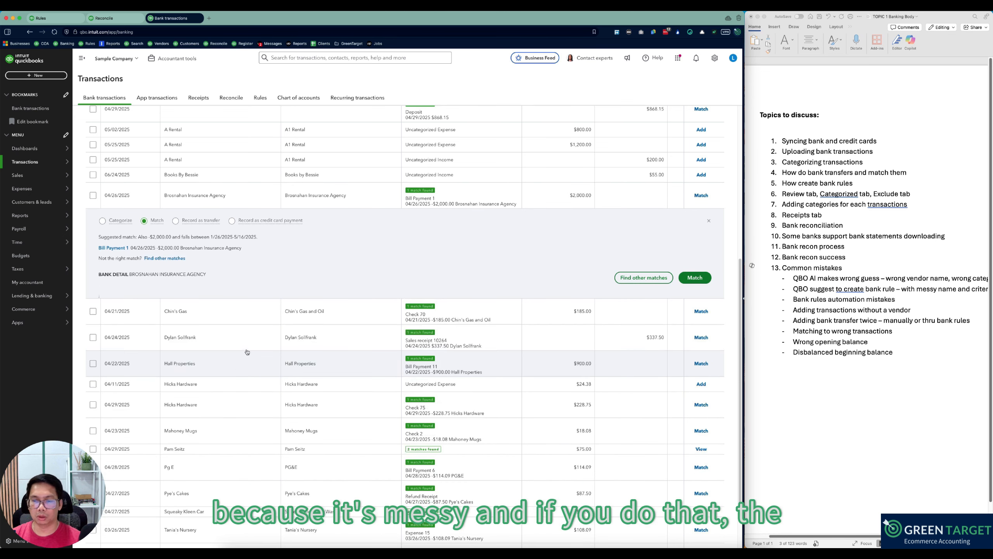
click(102, 223)
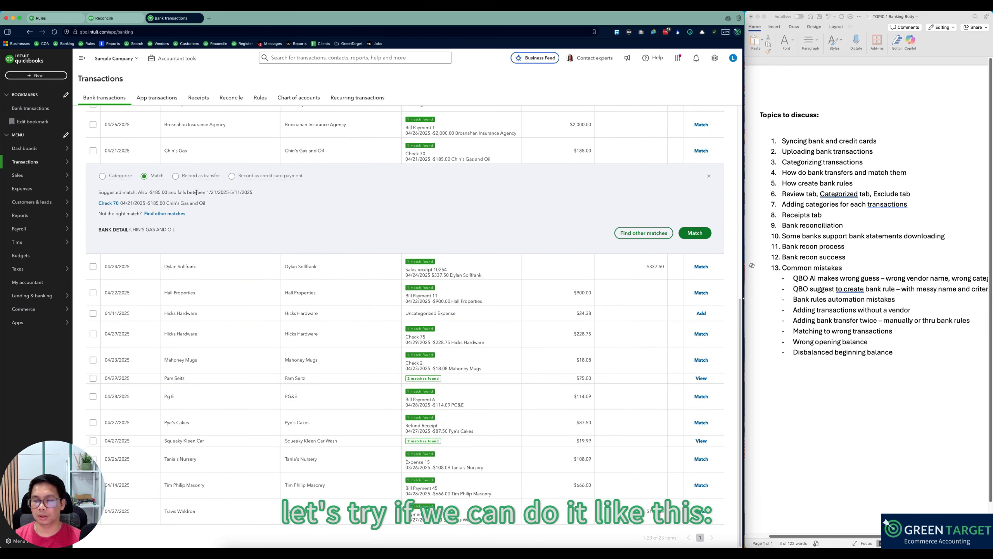
click(102, 175)
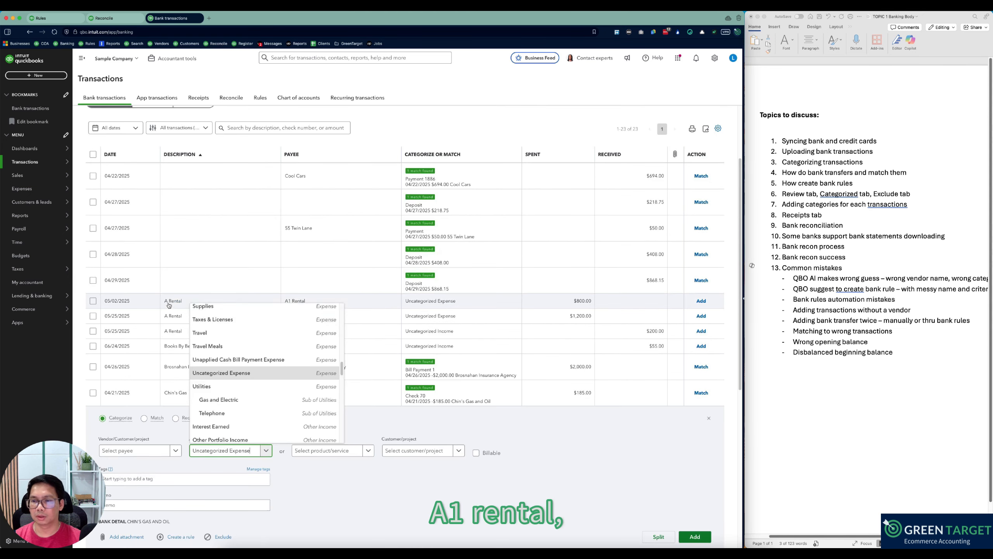
Step: Categorize the 05/02/2025 A Rental transaction for $800.00 as Equipment Rental and add it
click(262, 347)
click(262, 347)
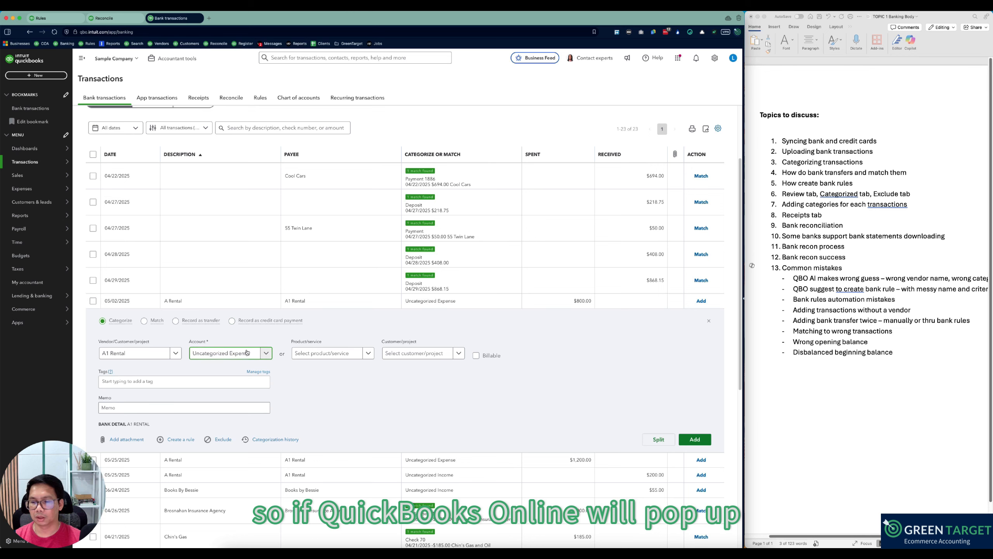
text(equipment)
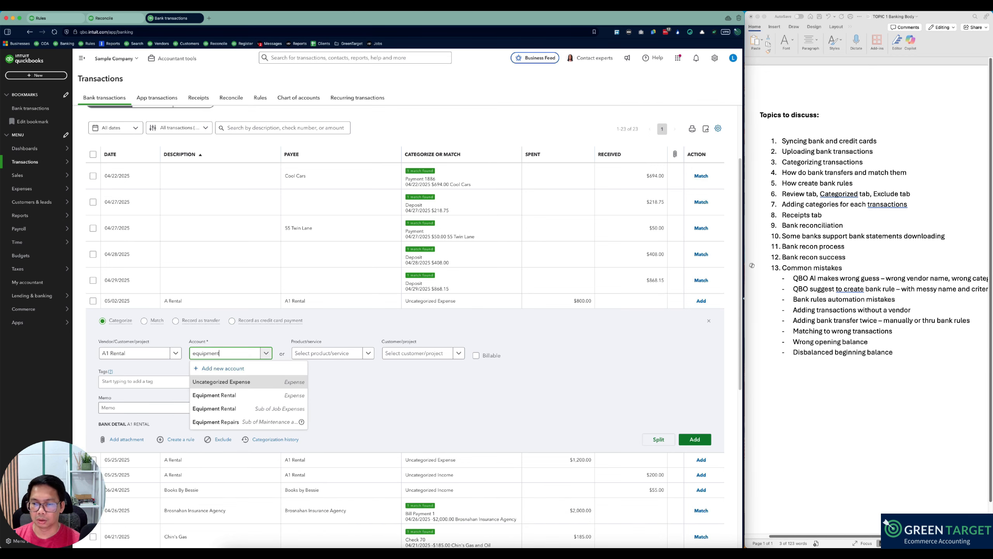
click(234, 395)
click(700, 438)
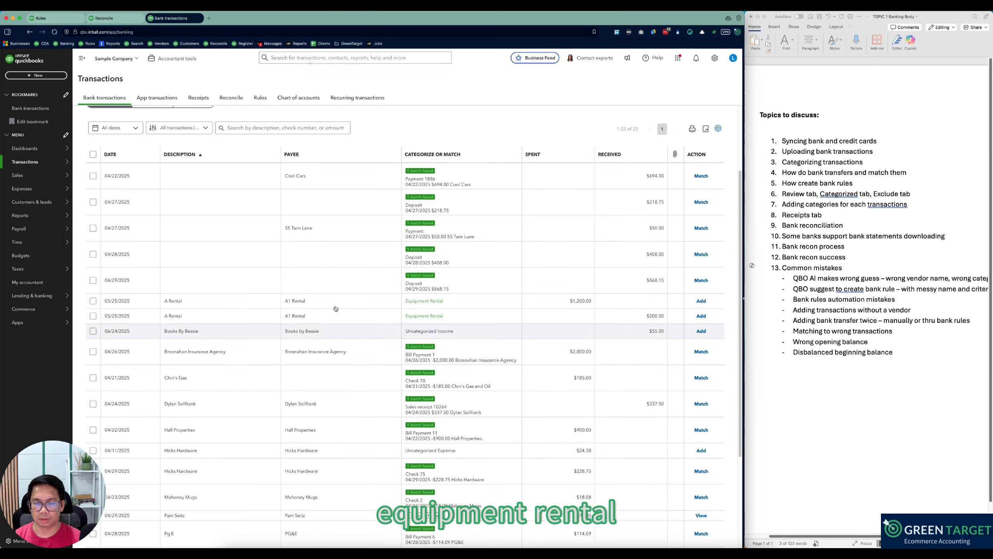
Step: Add the two 05/25/2025 A Rental transactions, $1,200.00 spent and $200.00 received, under Equipment Rental
click(694, 439)
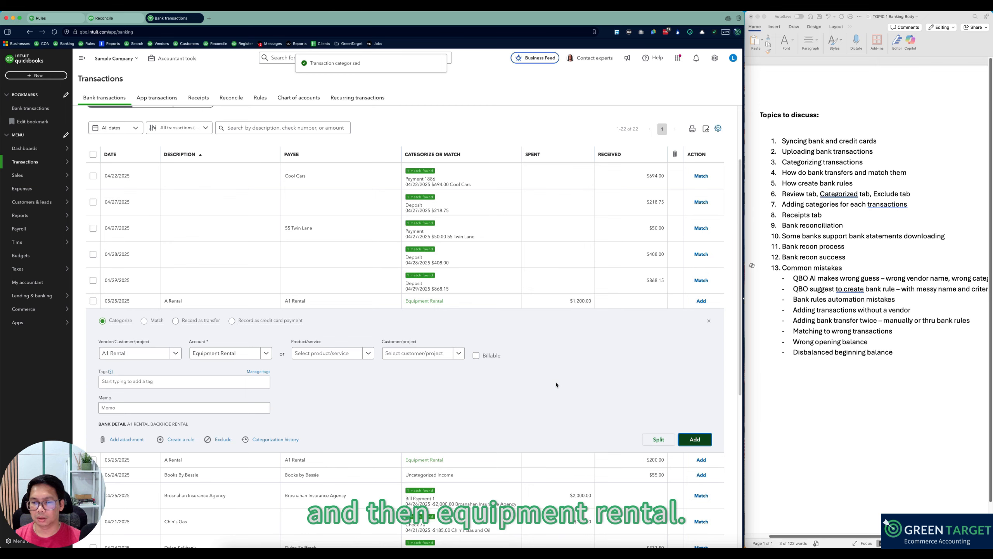
click(370, 311)
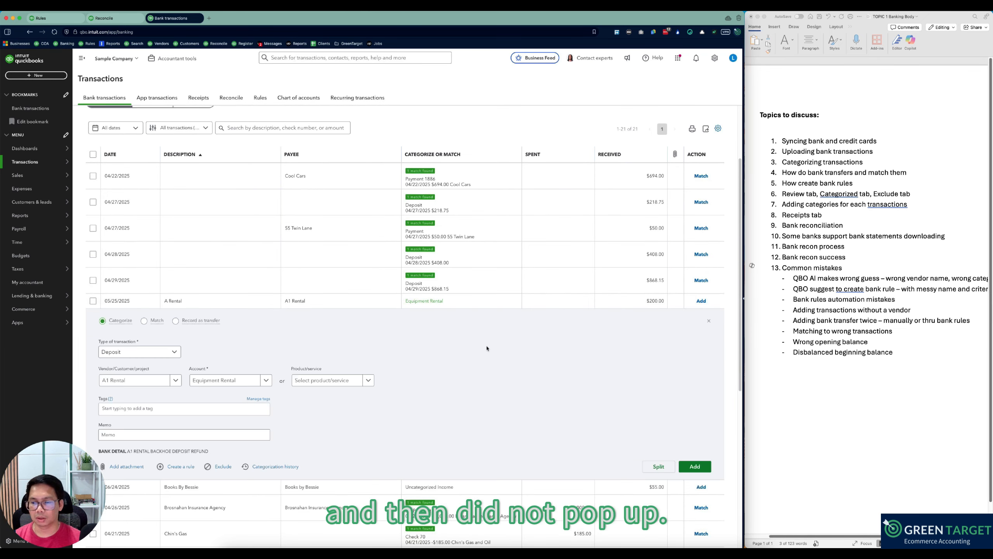
click(695, 468)
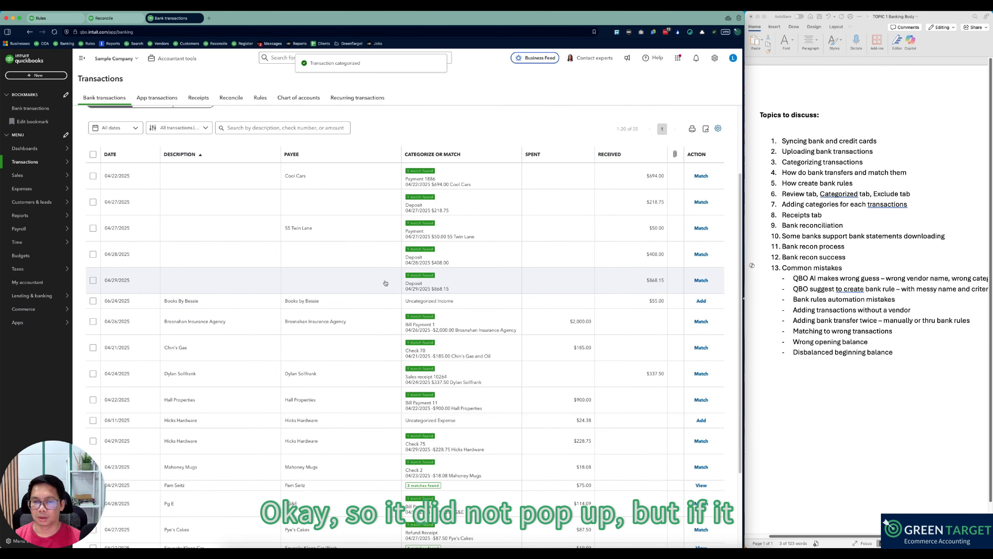
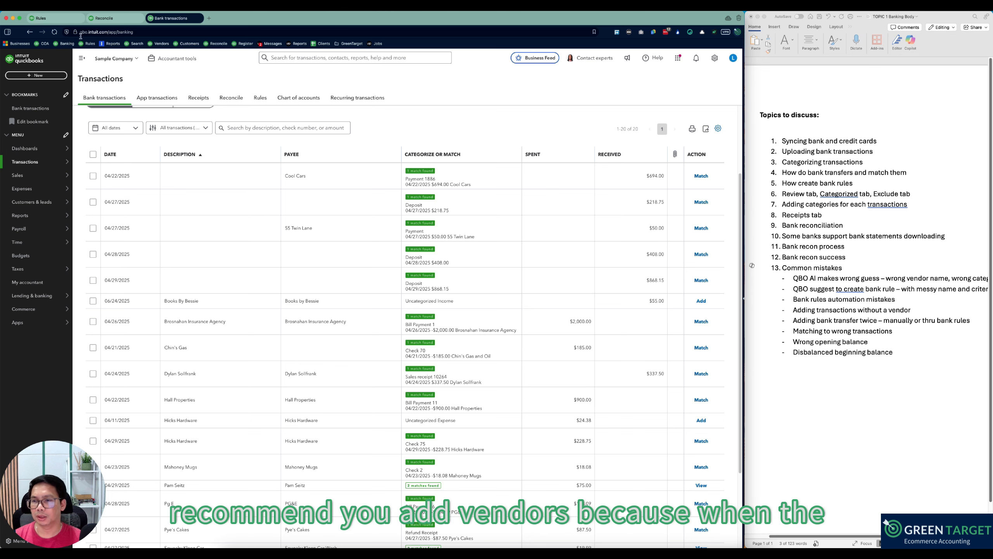
Step: Open the vendor list and review the transactions for Bob's Burger Joint, Cal Telephone, and Chin's Gas and Oil
click(105, 18)
click(161, 44)
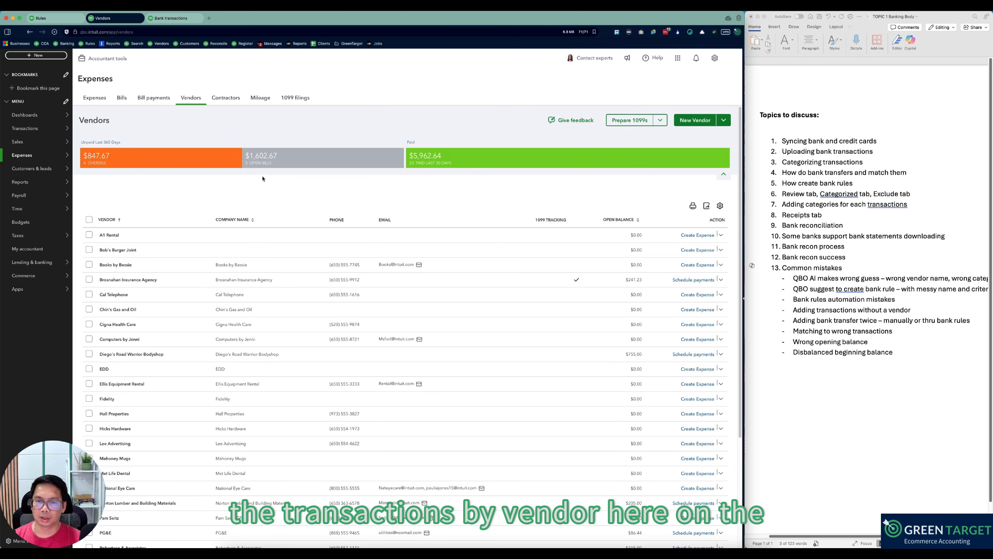
click(125, 250)
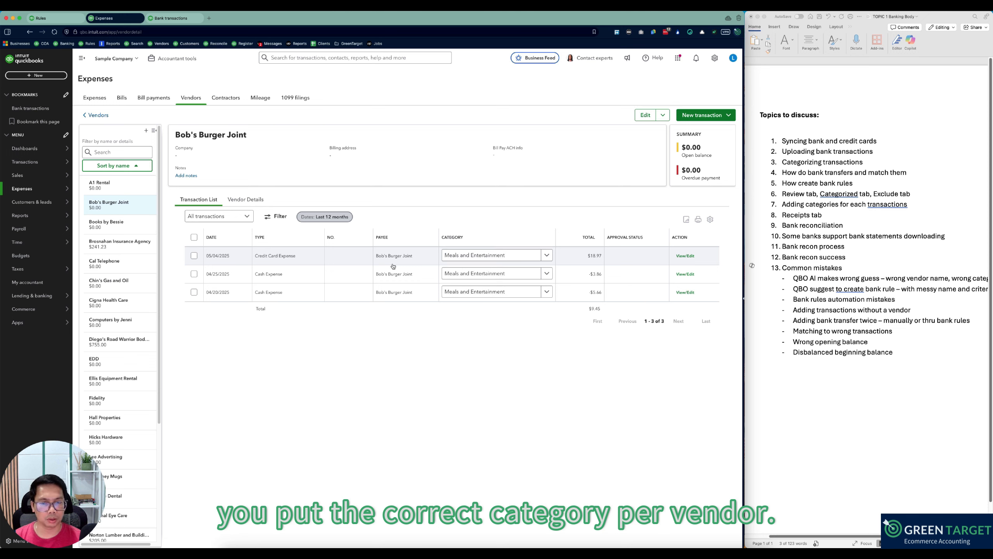
click(133, 240)
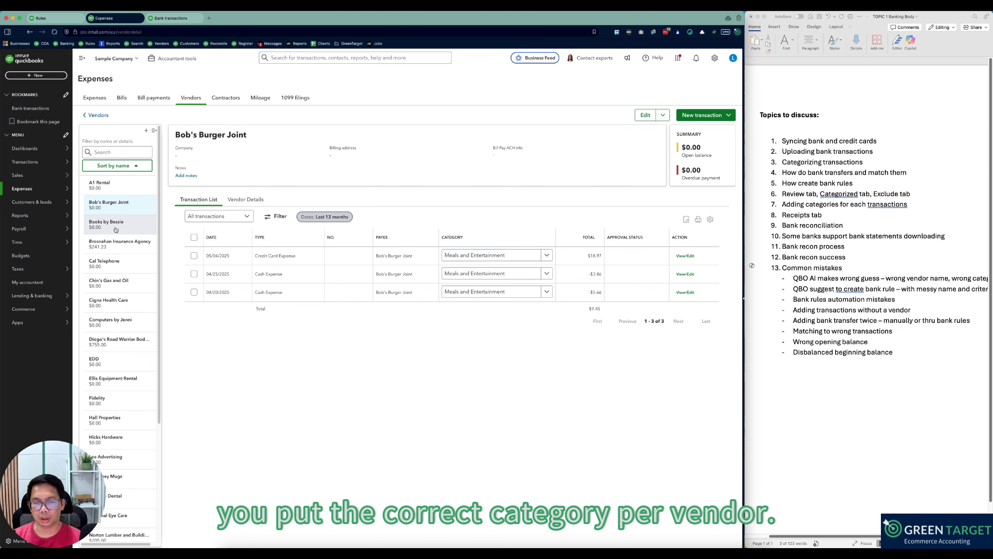
click(114, 266)
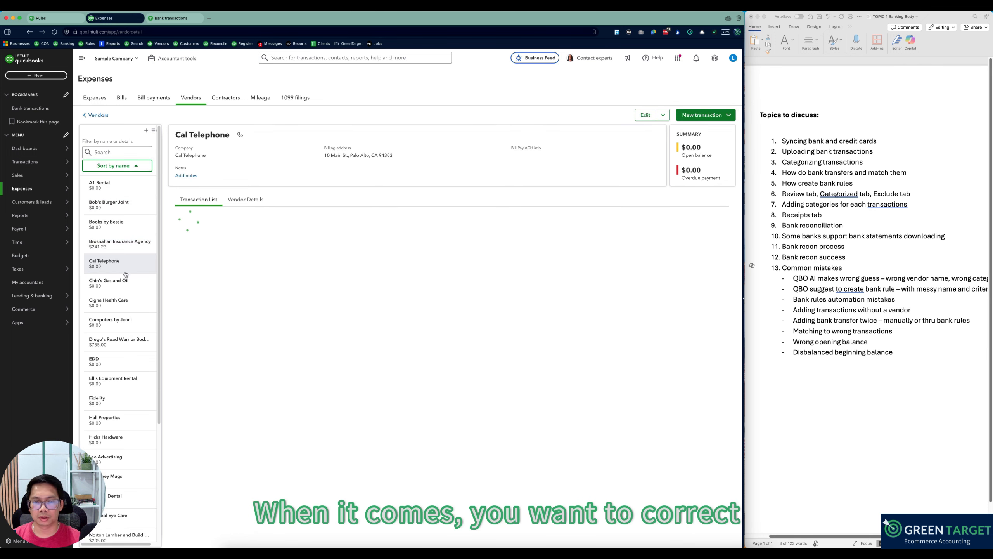
click(121, 287)
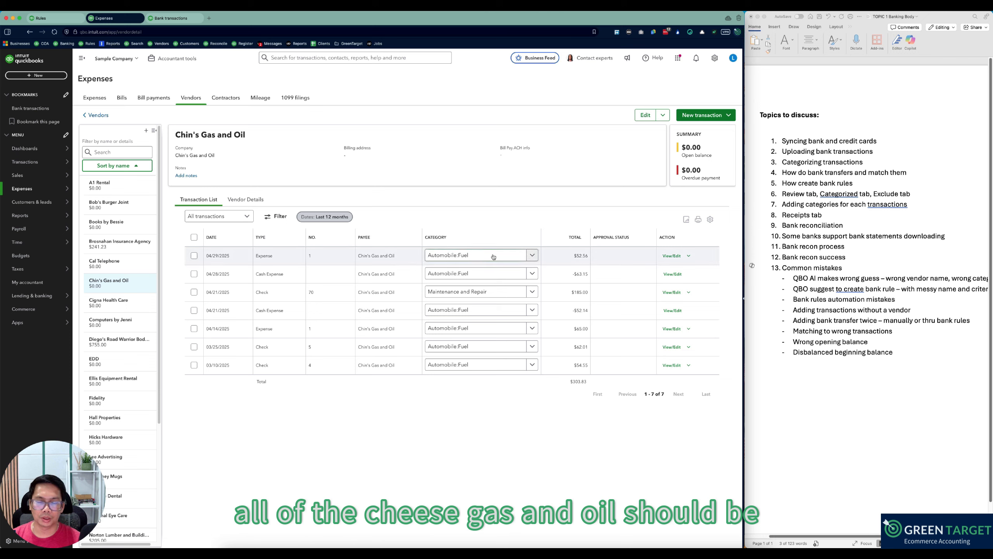
Step: Change the category of Chin's Gas and Oil check 70 dated 04/21/2025 to Automobile:Fuel
click(499, 292)
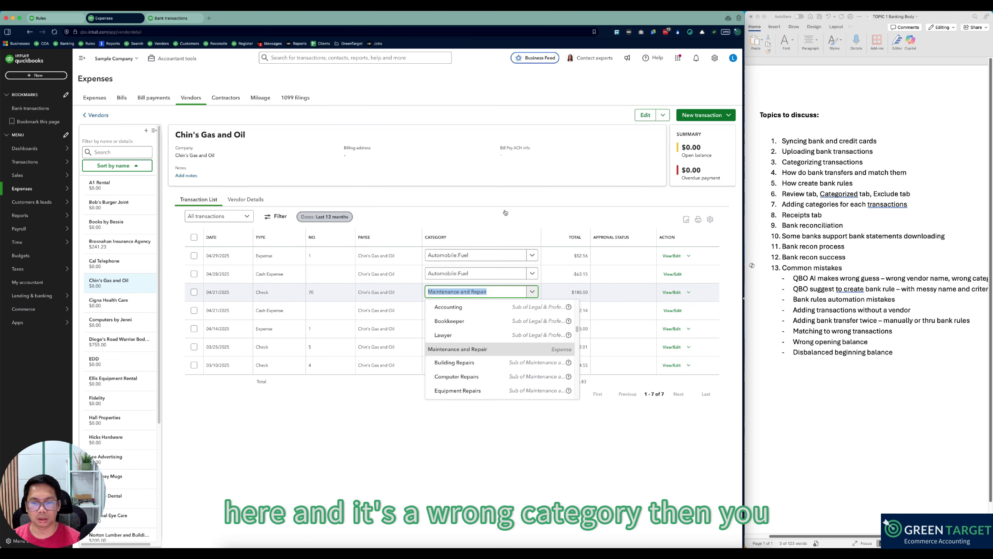
click(505, 213)
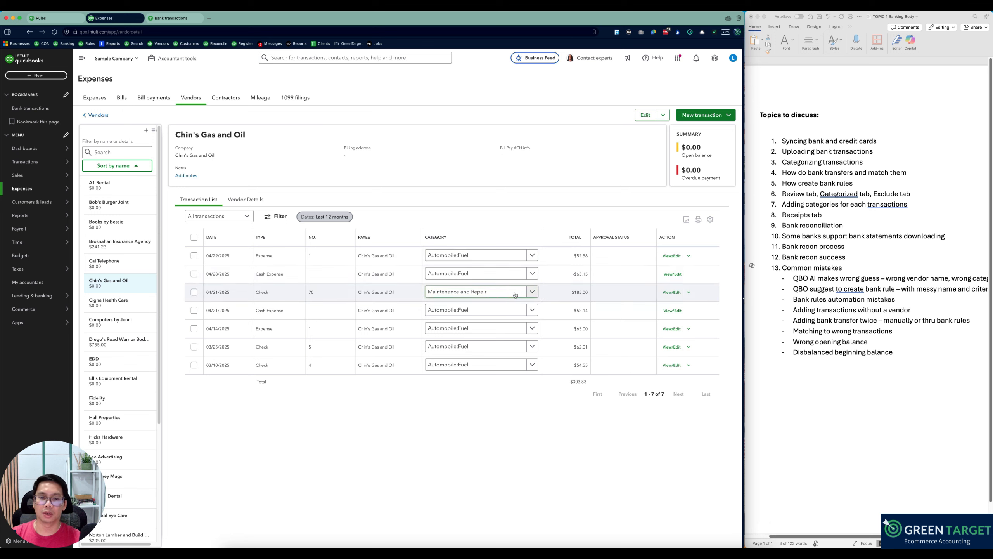
click(500, 292)
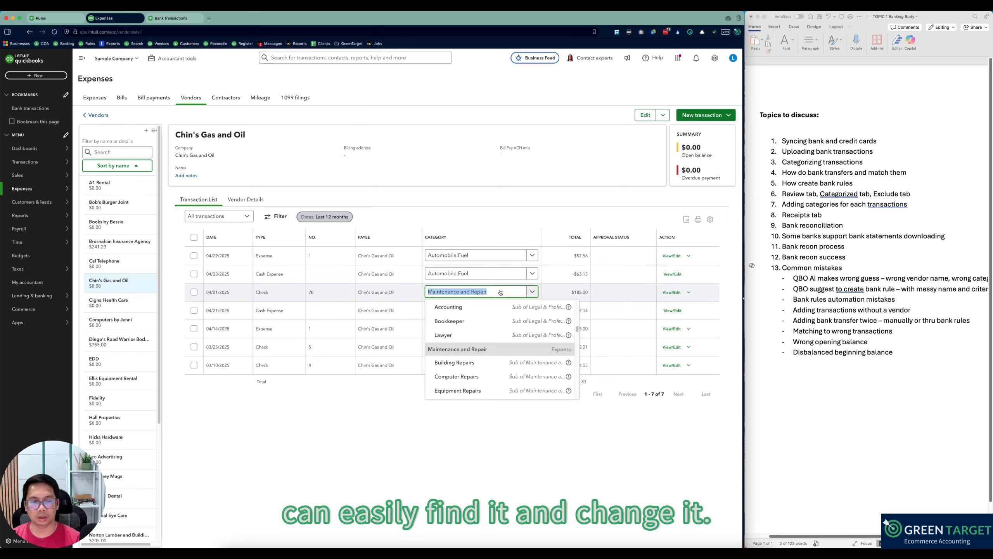
text(f)
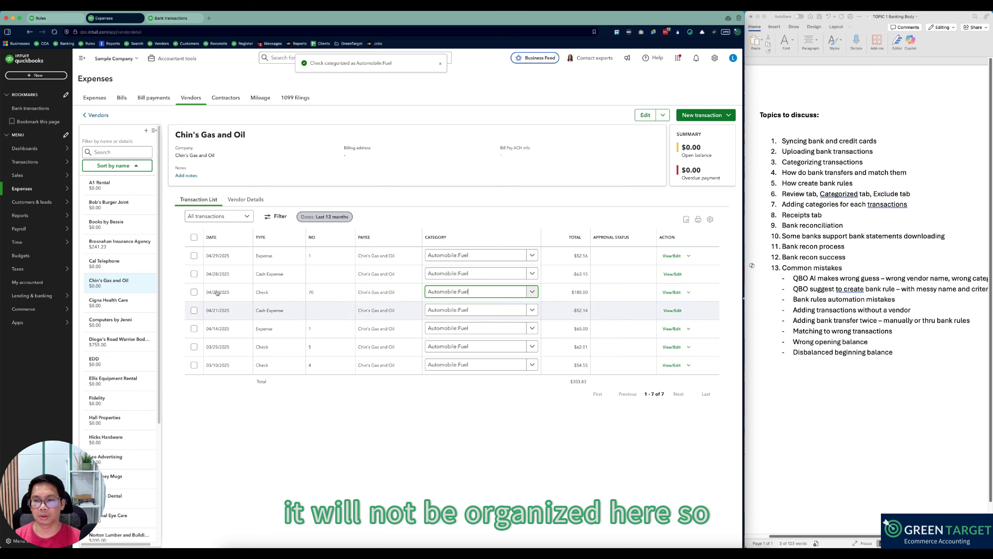
Step: Return to the bank transactions page and show the Checking account's transactions for review
click(170, 18)
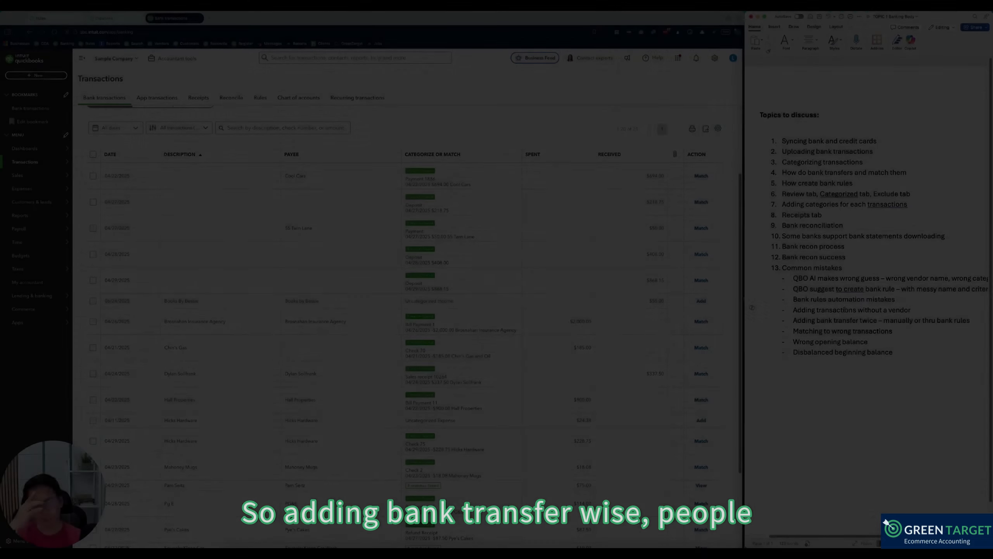
scroll(413, 164, up, 3)
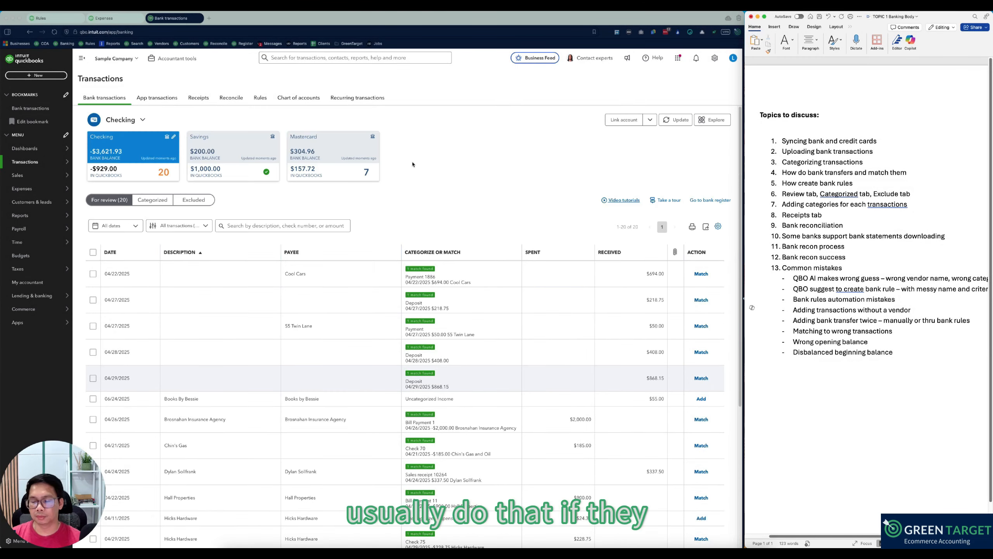
click(129, 153)
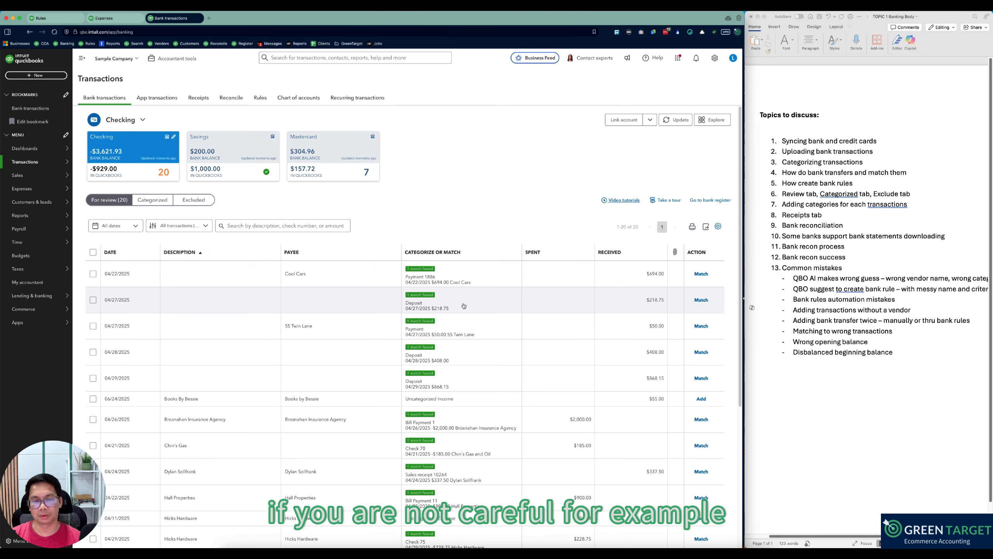
Step: Open the 04/29/2025 $75.00 transaction with multiple matches and select Bill Payment 3 as its match
scroll(464, 306, down, 5)
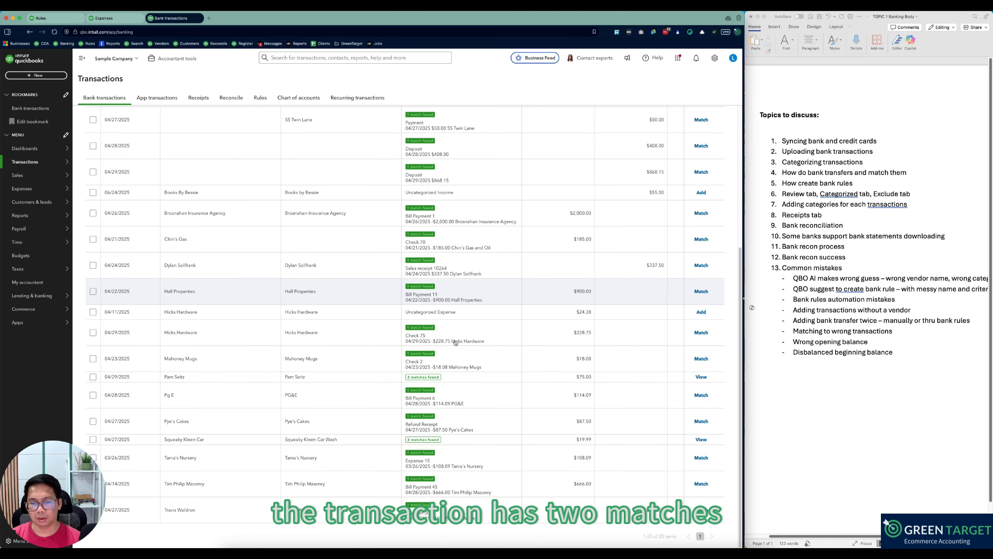
click(466, 376)
scroll(467, 375, down, 2)
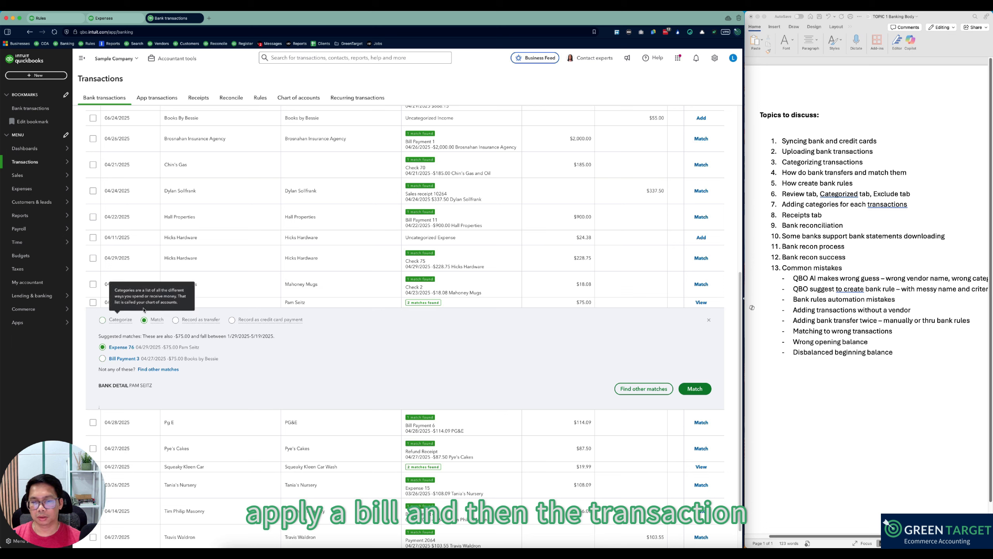
click(102, 358)
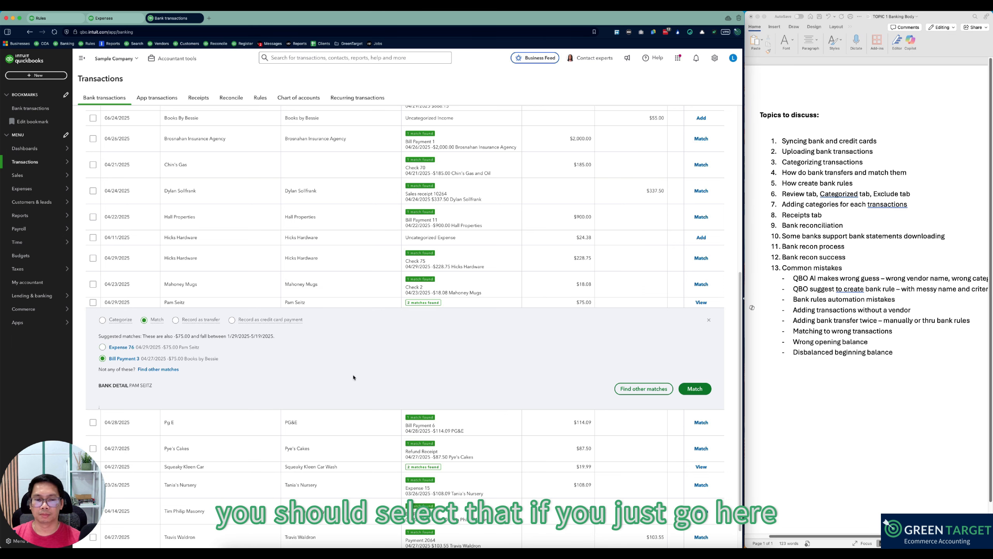
Step: Compare the Categorize and Match options for the 04/29/2025 $75.00 transaction, collapsing and reopening its details in between
click(102, 320)
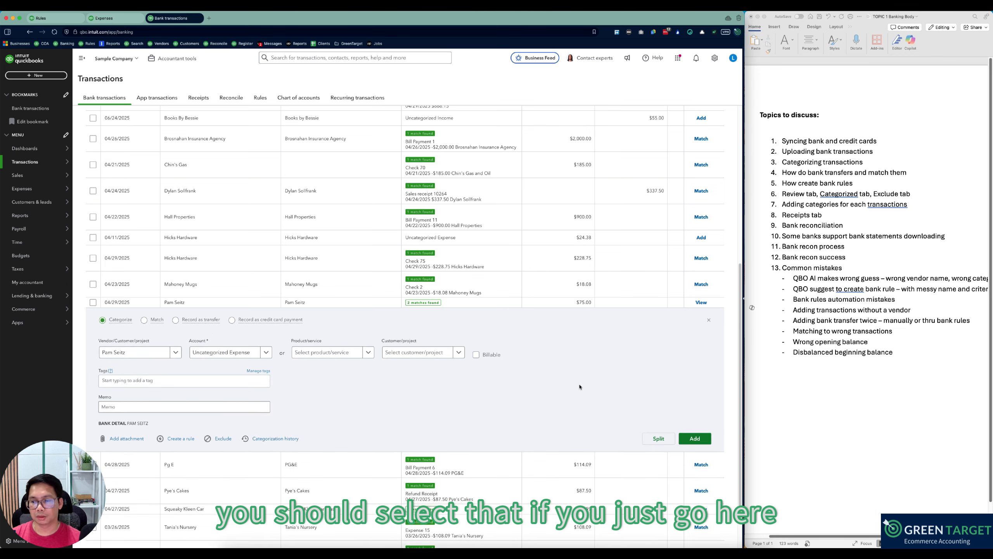
click(585, 302)
click(641, 376)
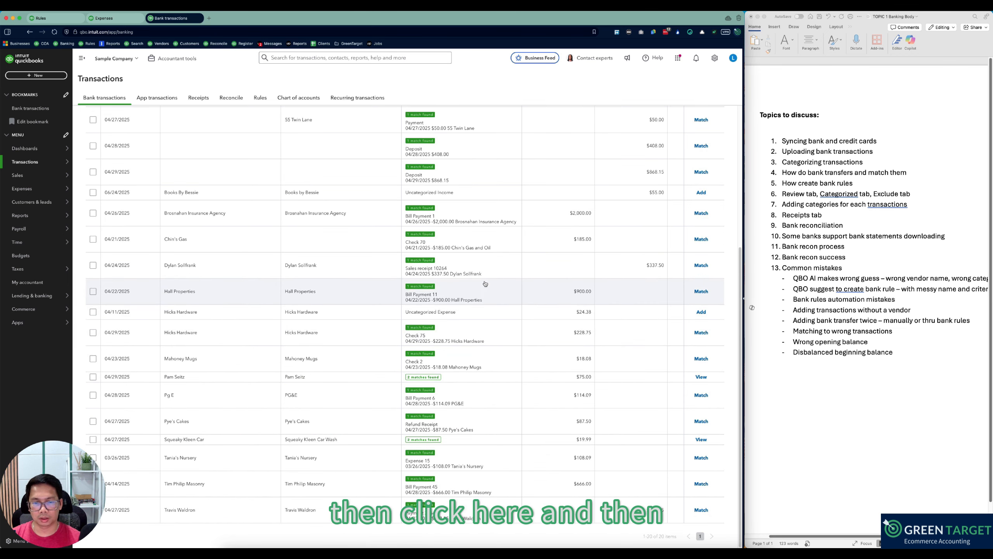
click(144, 320)
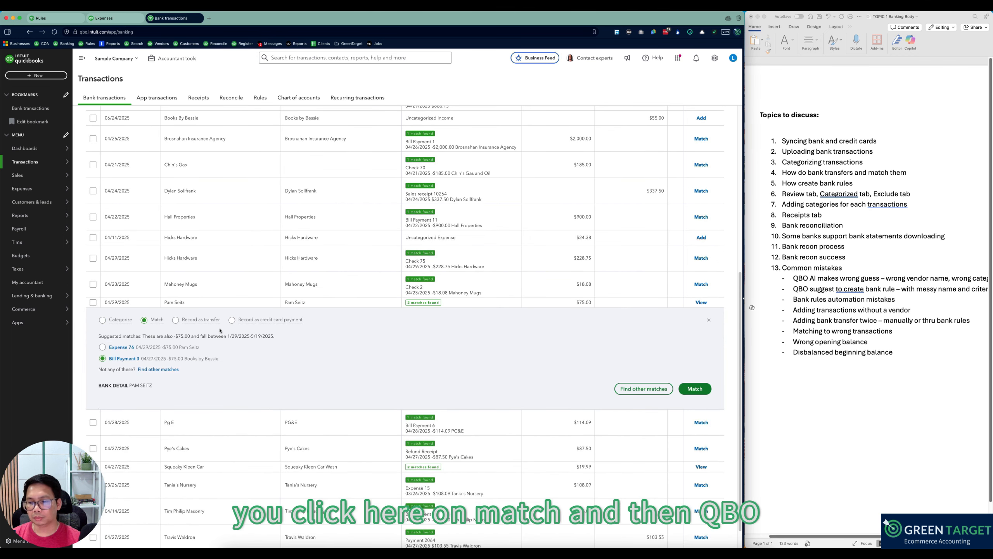
Step: Select Expense 76 as the match for the 04/29/2025 $75.00 transaction
click(103, 347)
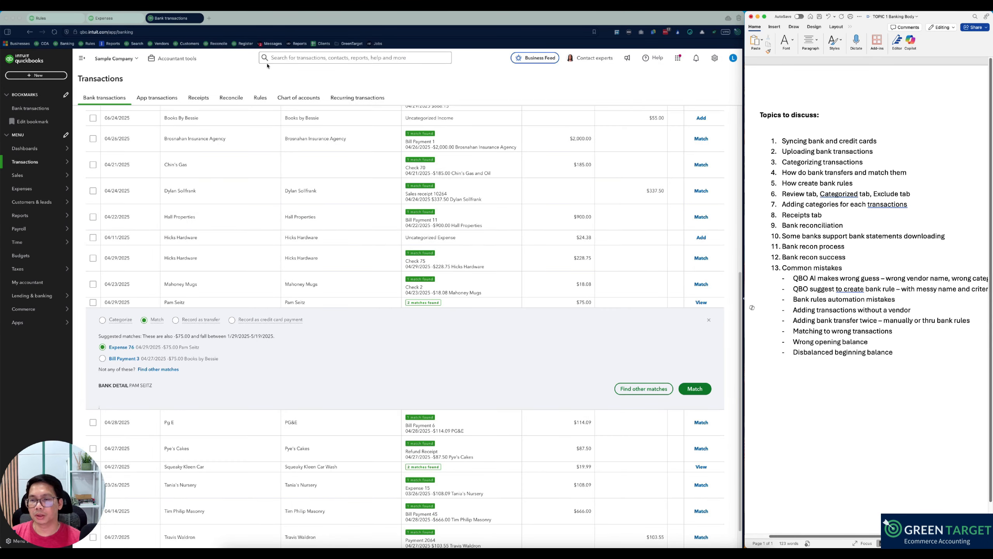
click(484, 146)
Step: View the Checking account's bank register and proceed from it to the Reconcile page
scroll(568, 157, up, 4)
scroll(568, 157, up, 4)
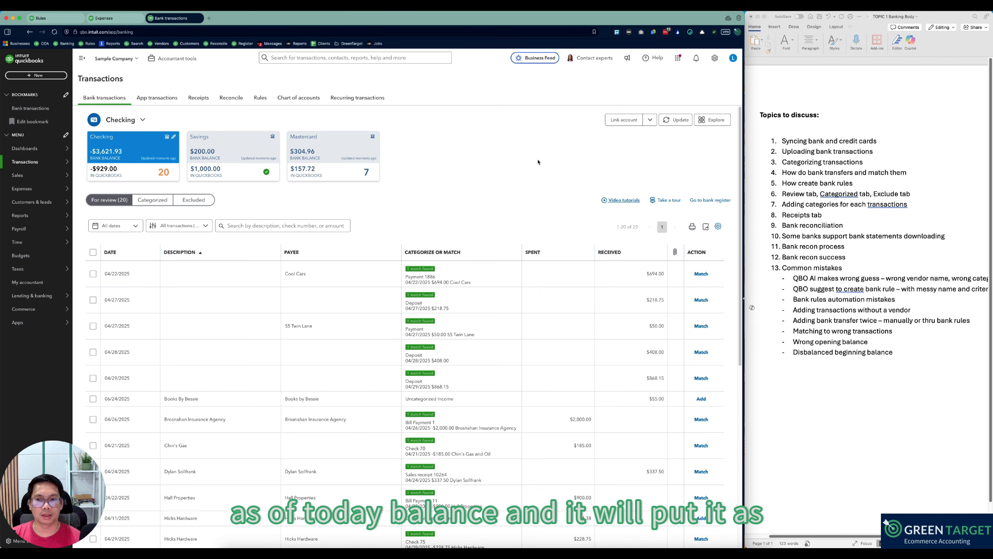
click(711, 201)
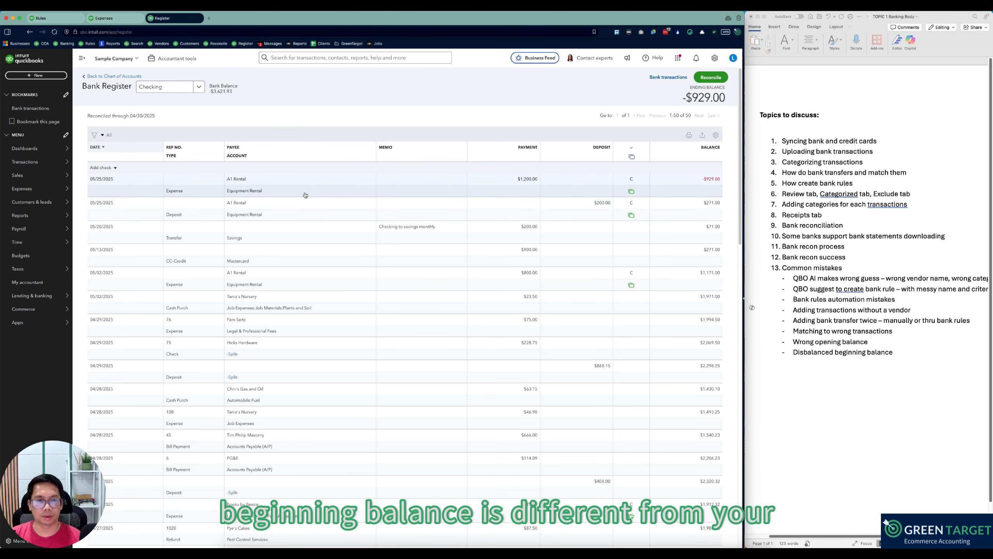
click(874, 351)
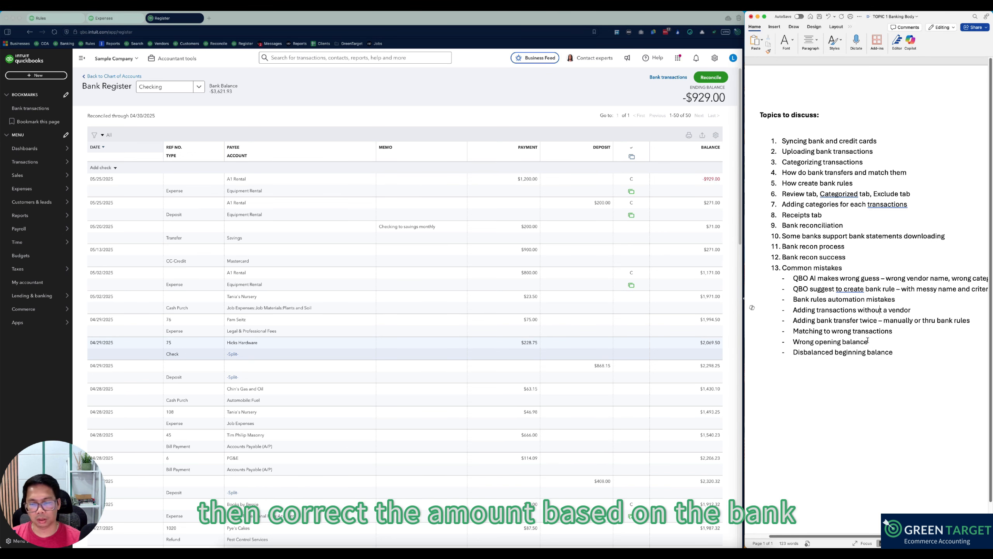
click(739, 129)
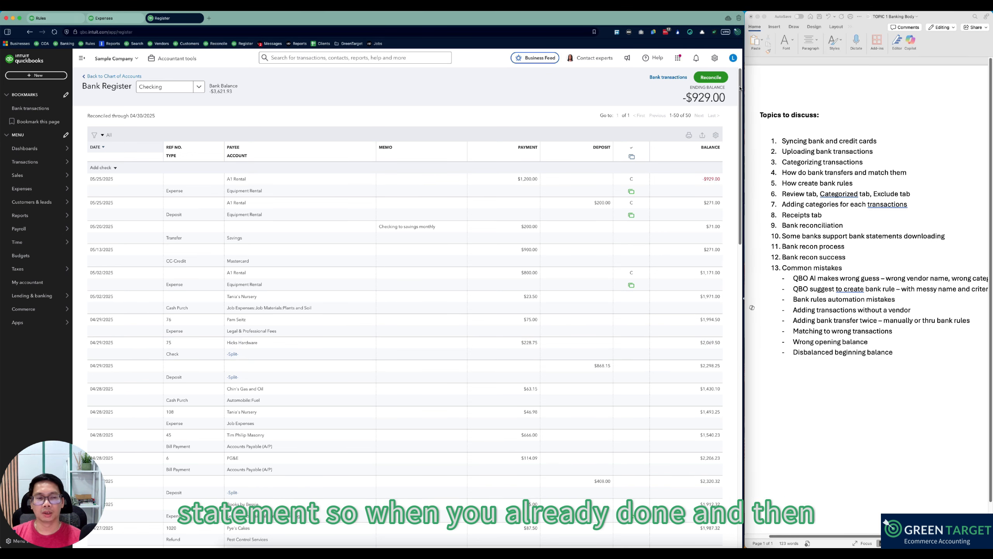
click(711, 77)
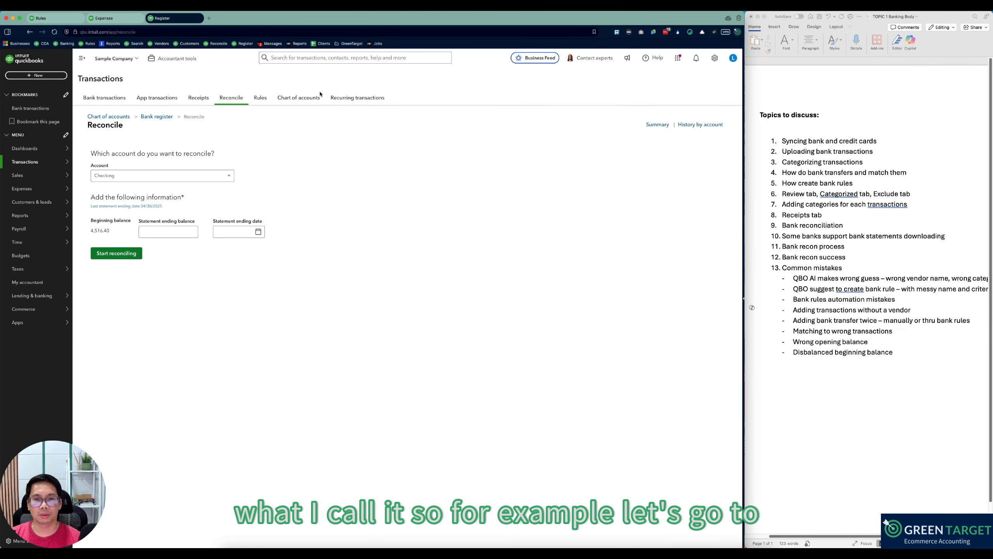
Step: Return to the Checking bank register and filter it to show only transactions with Reconciled status
click(156, 116)
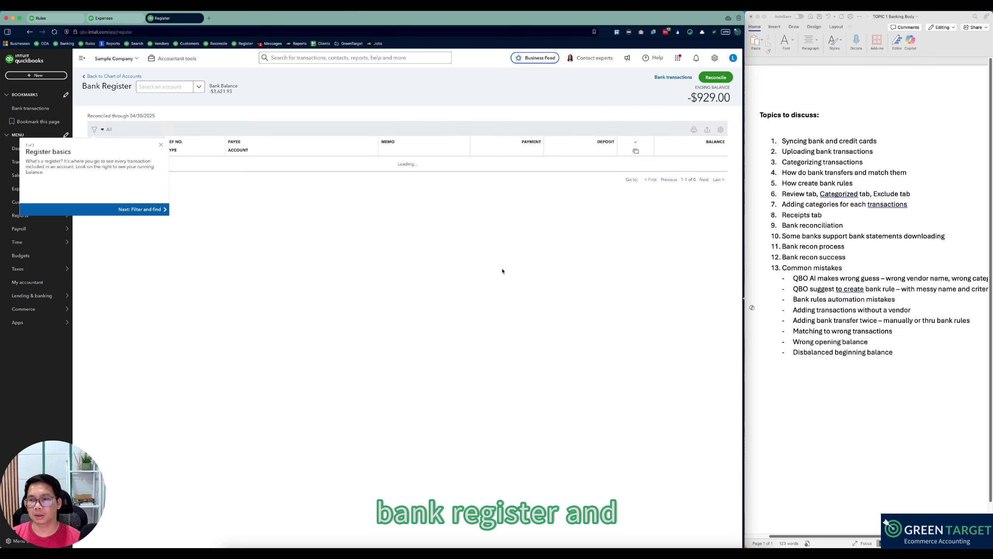
click(98, 134)
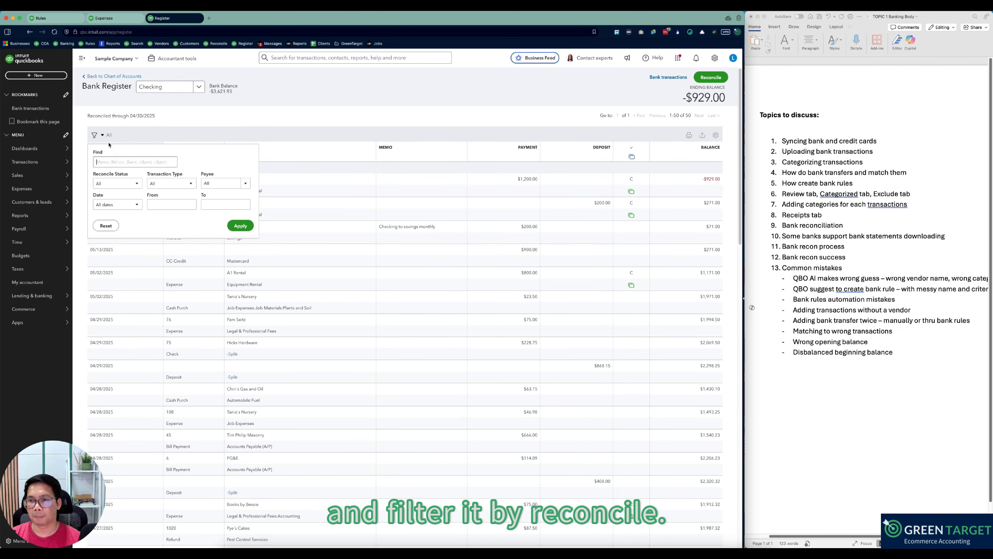
click(137, 182)
click(117, 208)
click(240, 225)
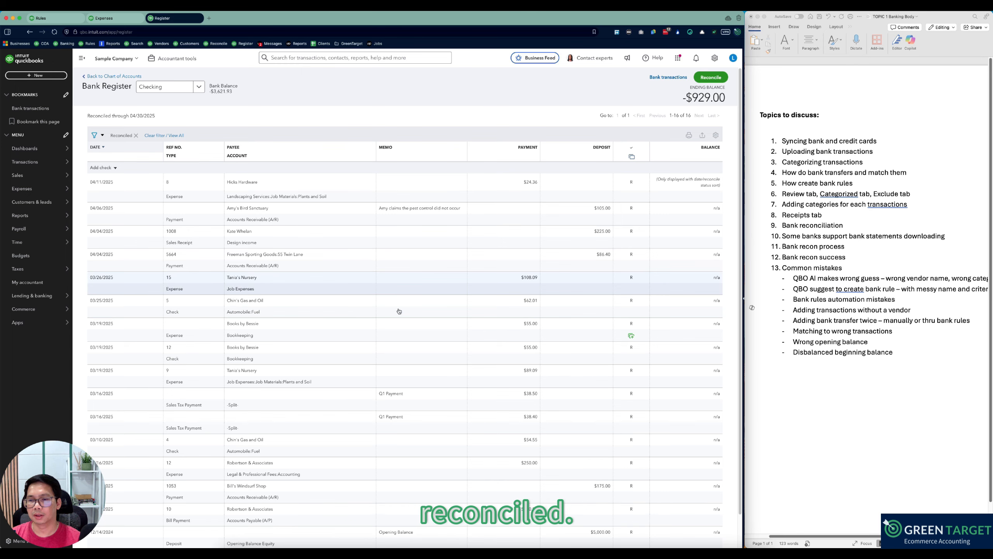
Step: Delete the 03/19/2025 Books by Bessie $55.00 Bookkeeping expense from the register
scroll(423, 322, down, 2)
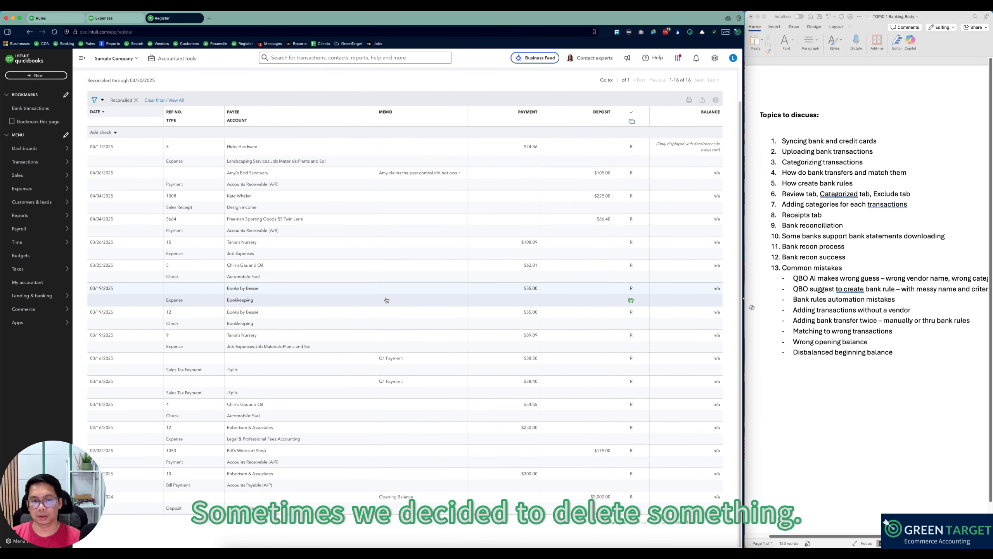
click(372, 296)
click(620, 322)
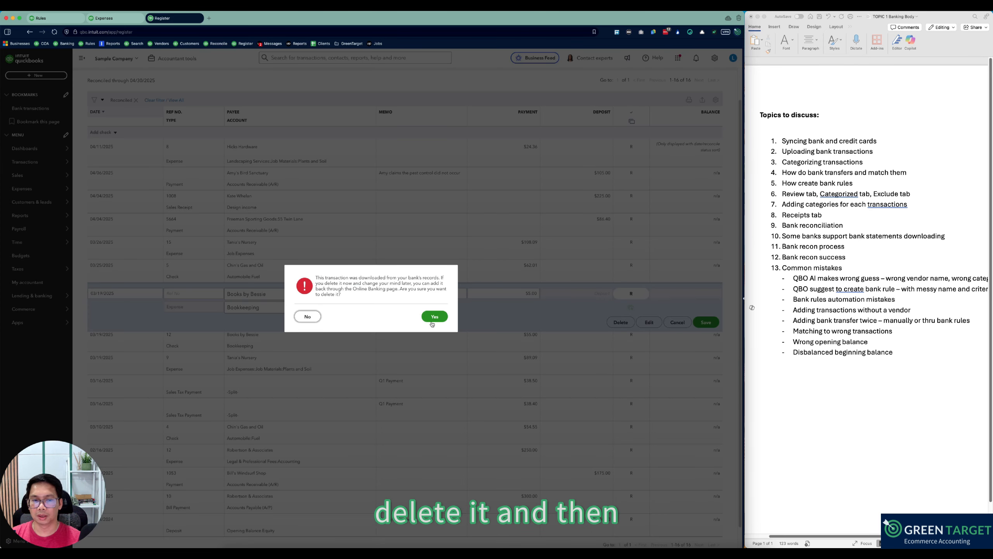
click(440, 312)
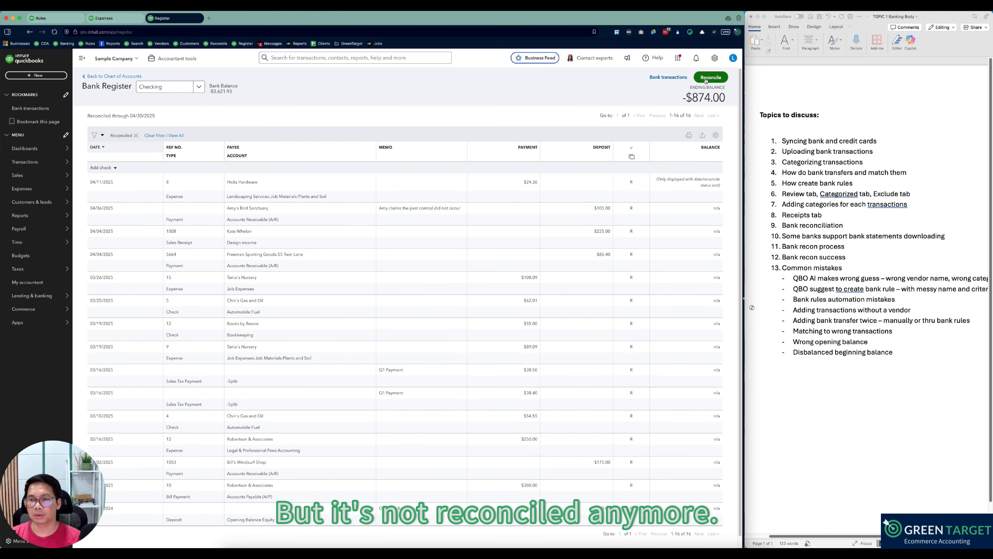
Step: Go to the Checking account's Reconcile page, examine the Reconciliation Discrepancy Report for the deleted transaction, and close the report
click(706, 80)
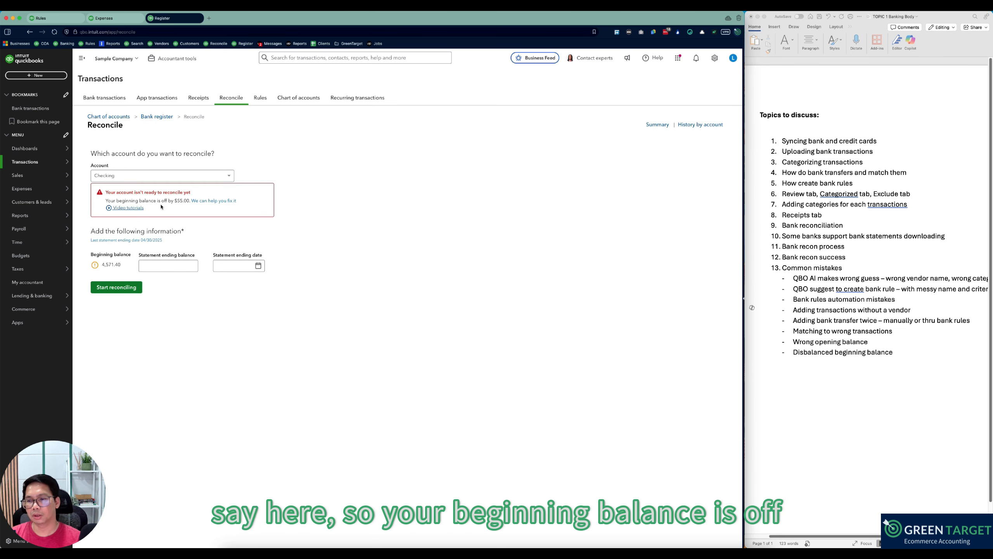
click(215, 201)
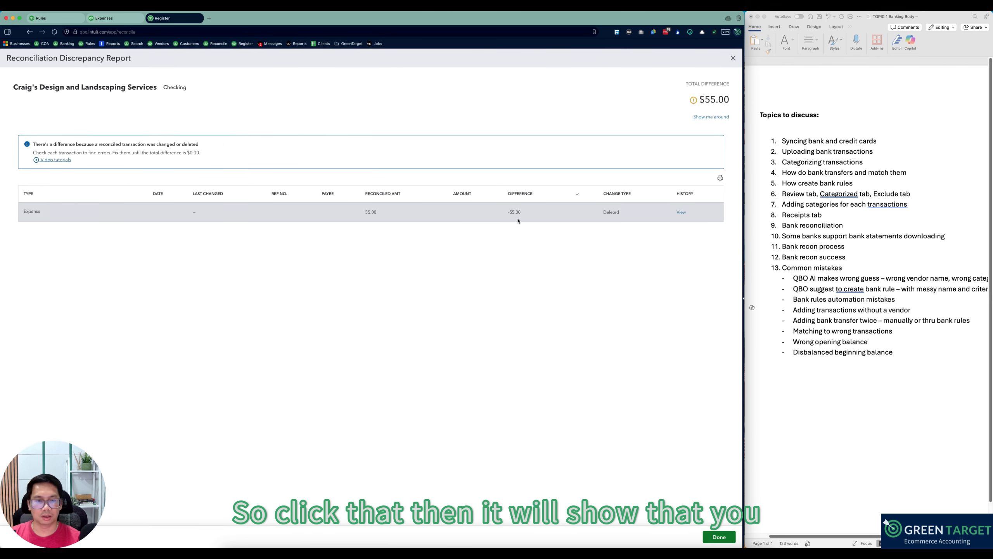
click(733, 58)
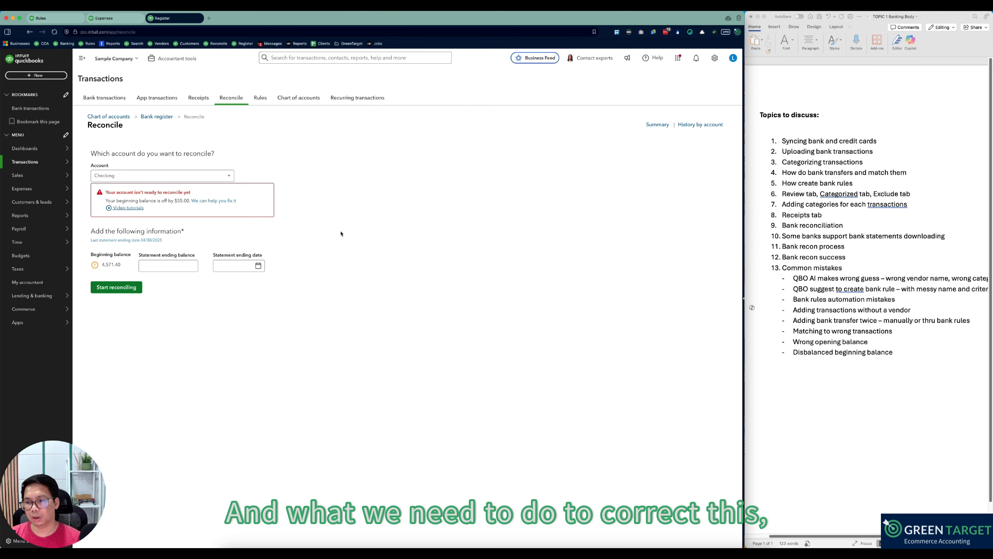
Step: Check the reconciled register for the deleted expense and view the 03/19/2025 Books By Bessie $55.00 entry in bank transactions
click(158, 117)
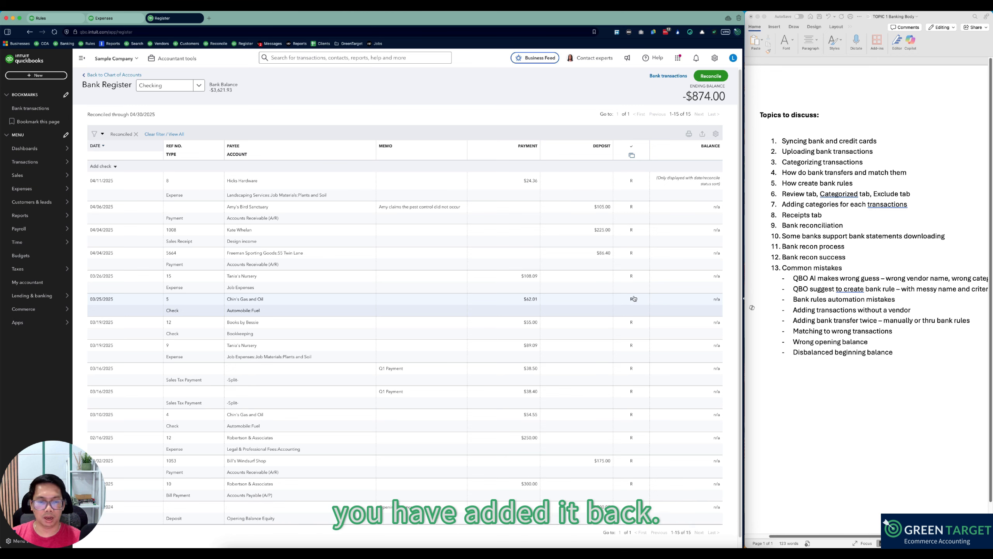
click(109, 19)
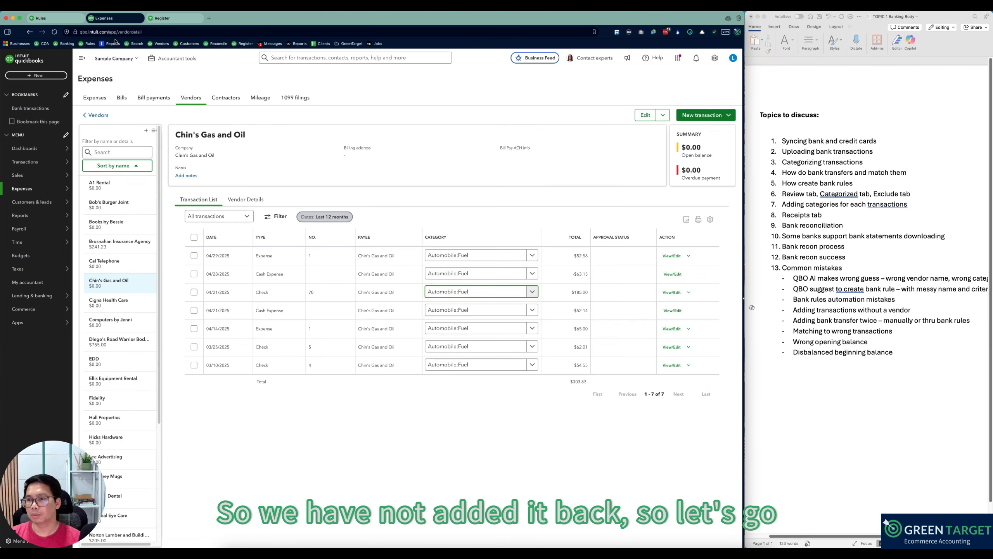
click(62, 43)
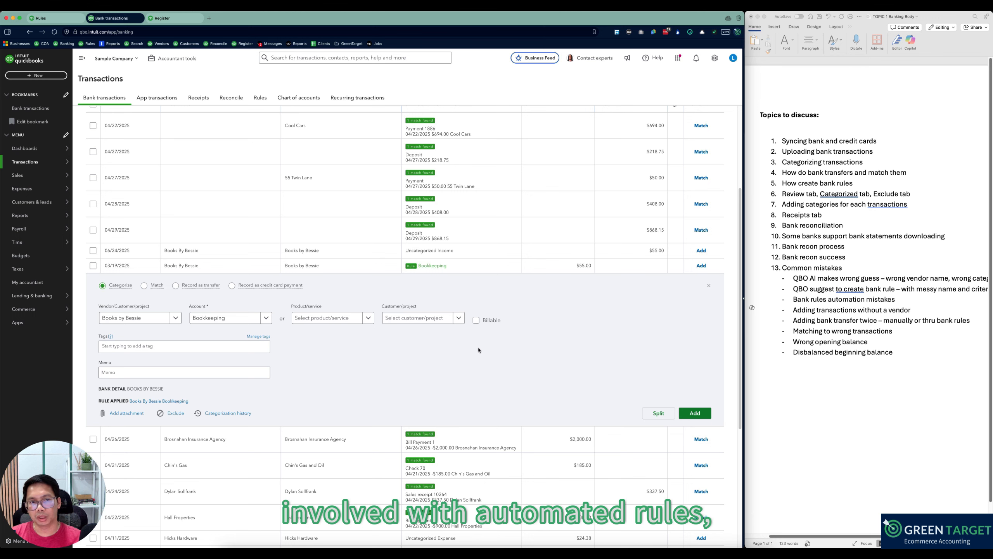
Step: Reload the bank rules list and edit the Books By Bessie Bookkeeping rule to turn off Auto-add
click(47, 18)
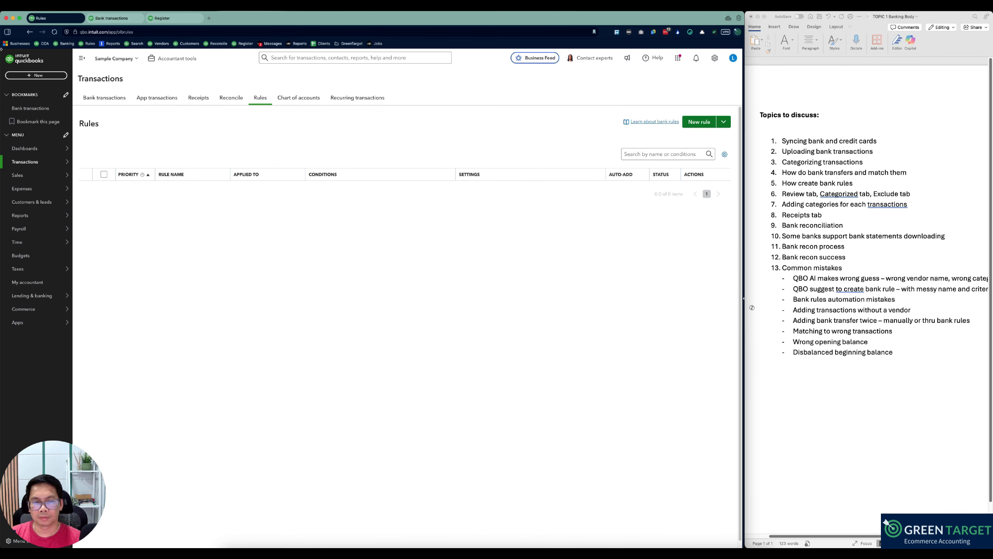
click(55, 33)
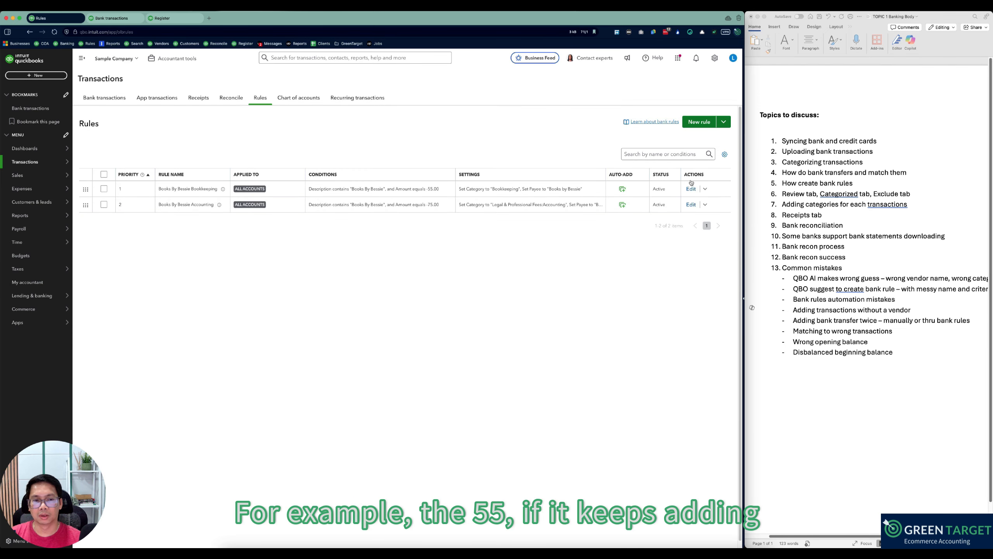
click(691, 190)
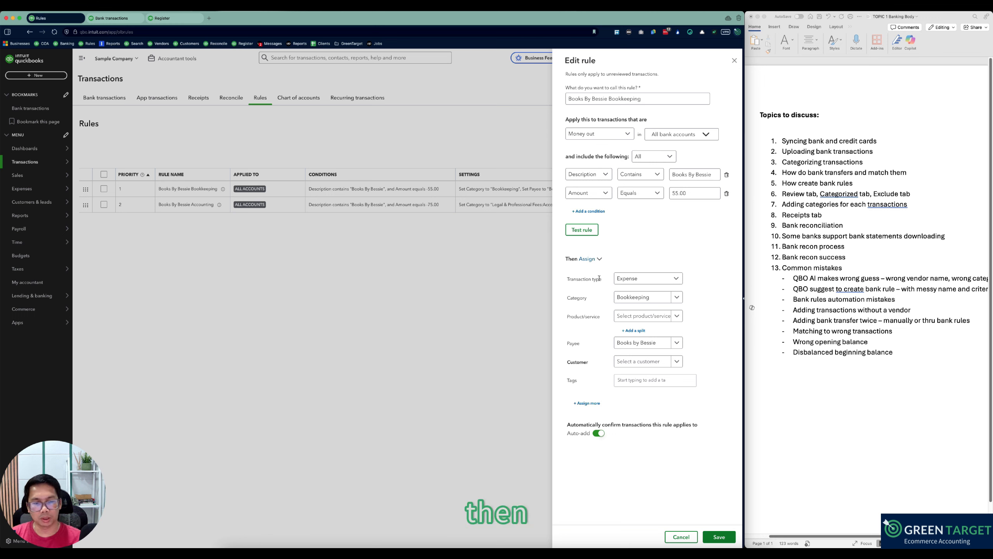
click(598, 433)
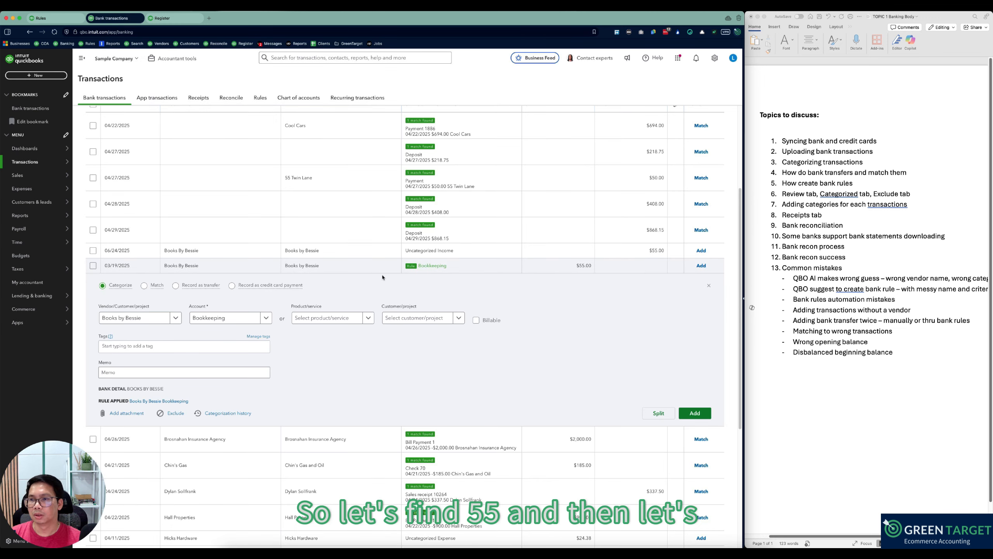
Step: Refresh the bank transactions and the Checking bank register
key(super+r)
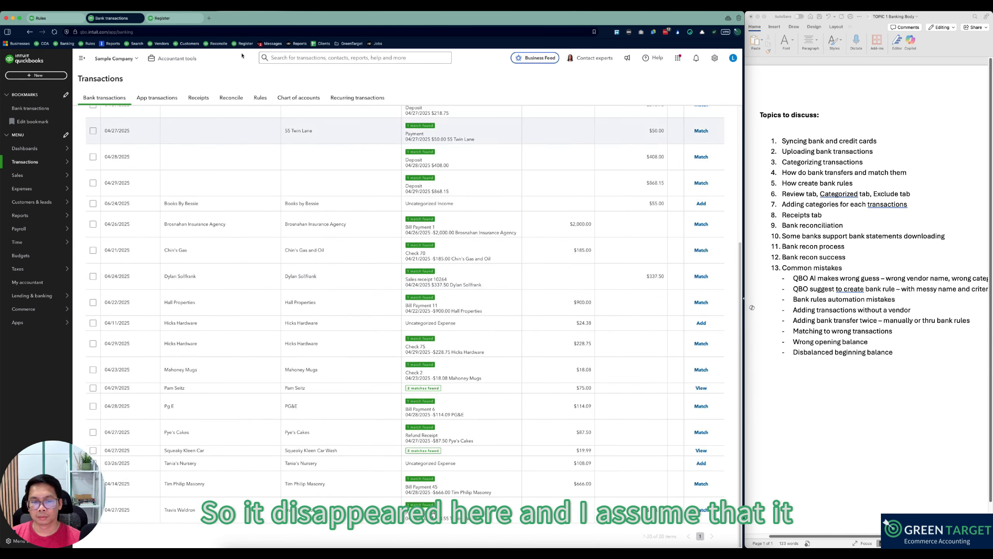
click(162, 18)
click(54, 32)
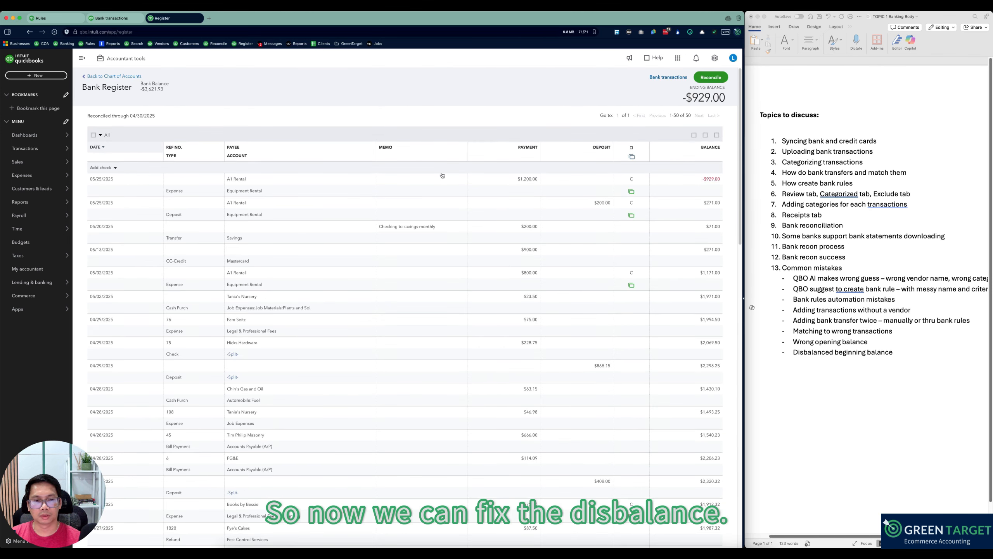
Step: Find the 03/19/2025 Books by Bessie $55.00 expense in the register, set its status to R, and save it
scroll(444, 178, down, 5)
scroll(446, 180, down, 5)
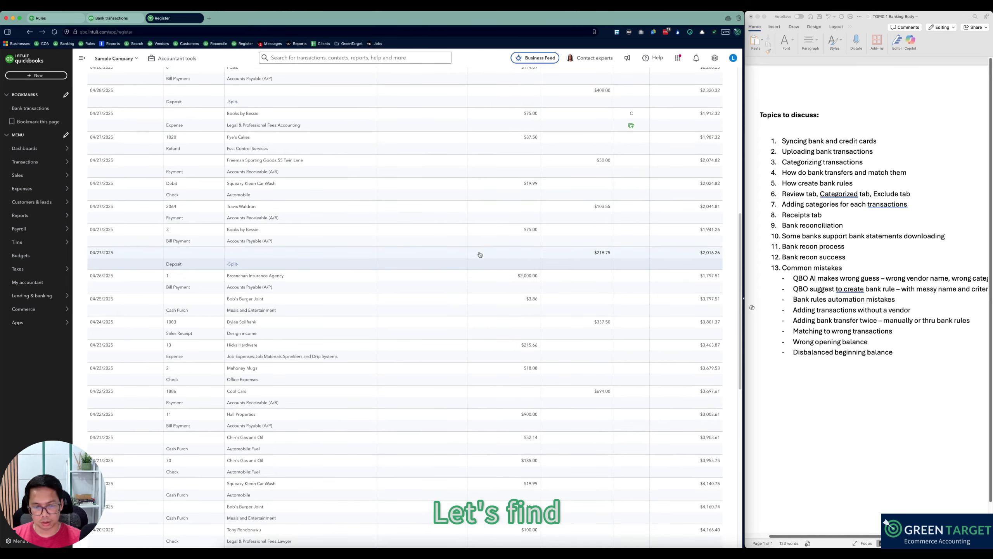
key(super+f)
text(55.00)
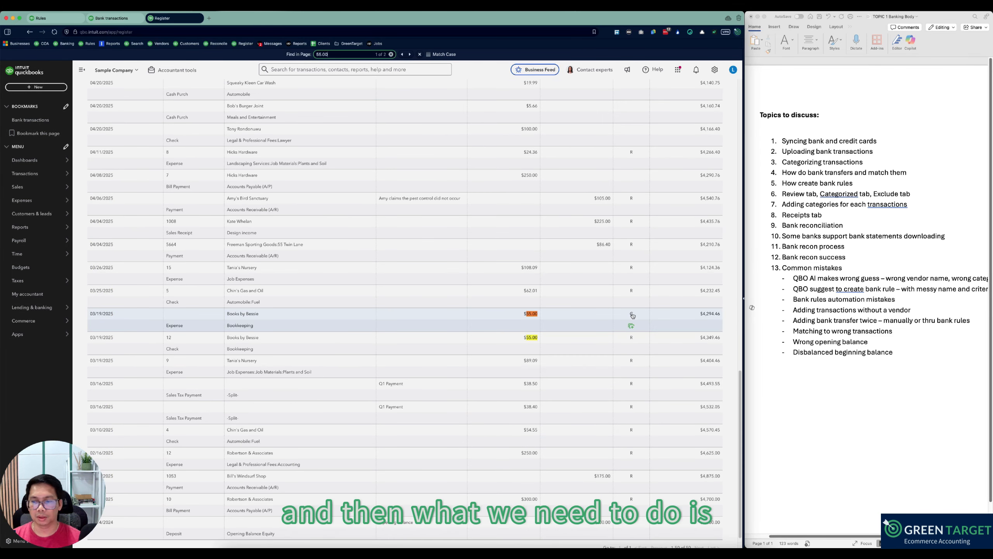
click(636, 323)
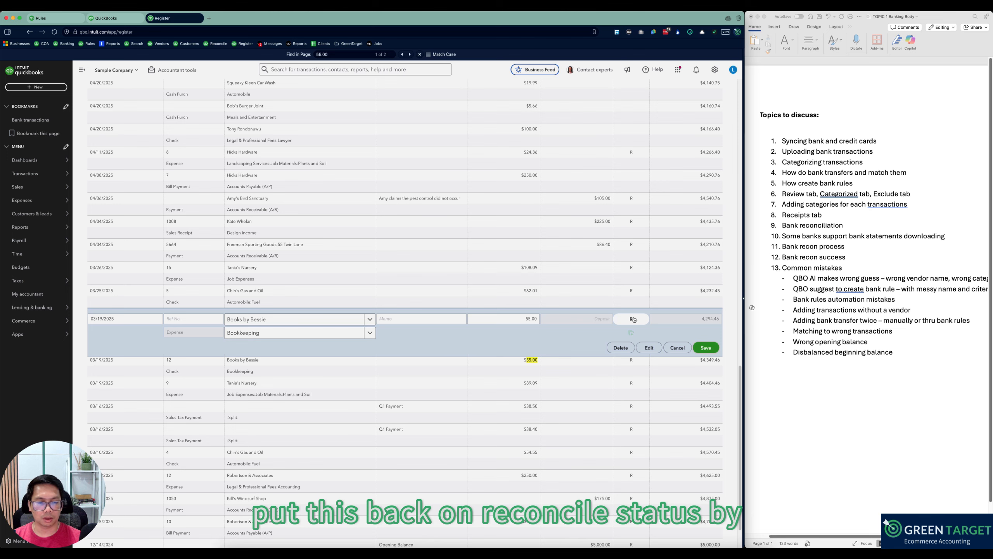
click(634, 319)
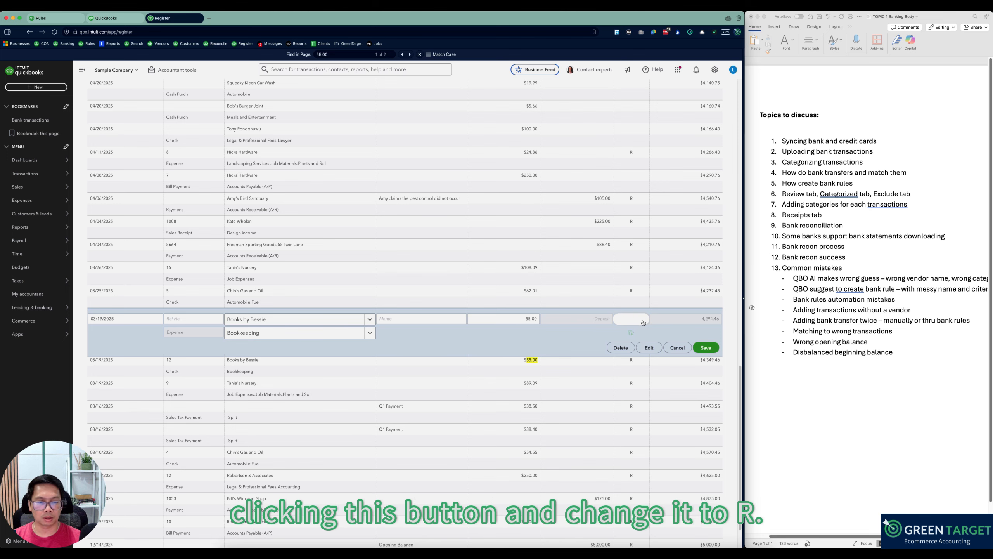
click(704, 347)
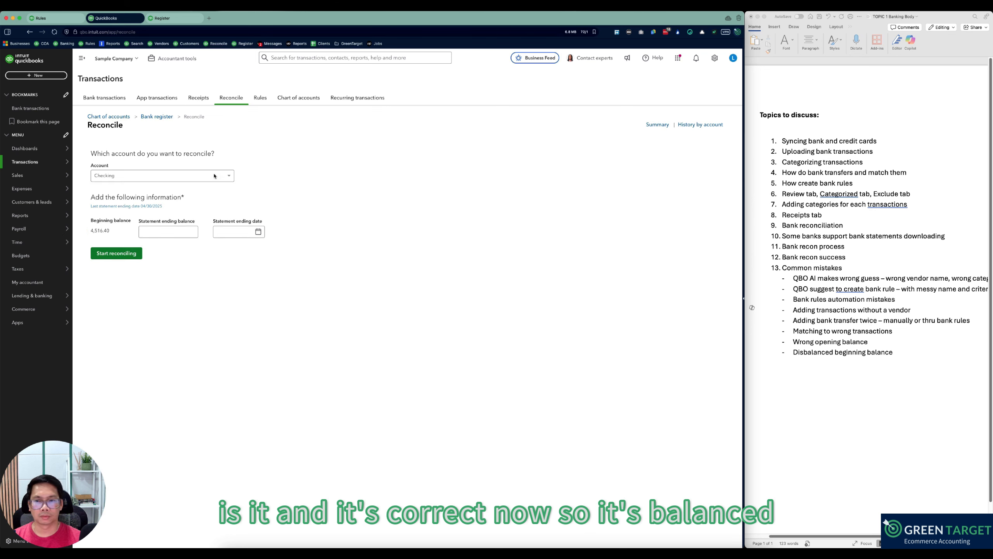
Step: Check the beginning balance for the Checking account on the Reconcile page, leaving the statement ending balance empty
click(214, 175)
click(216, 189)
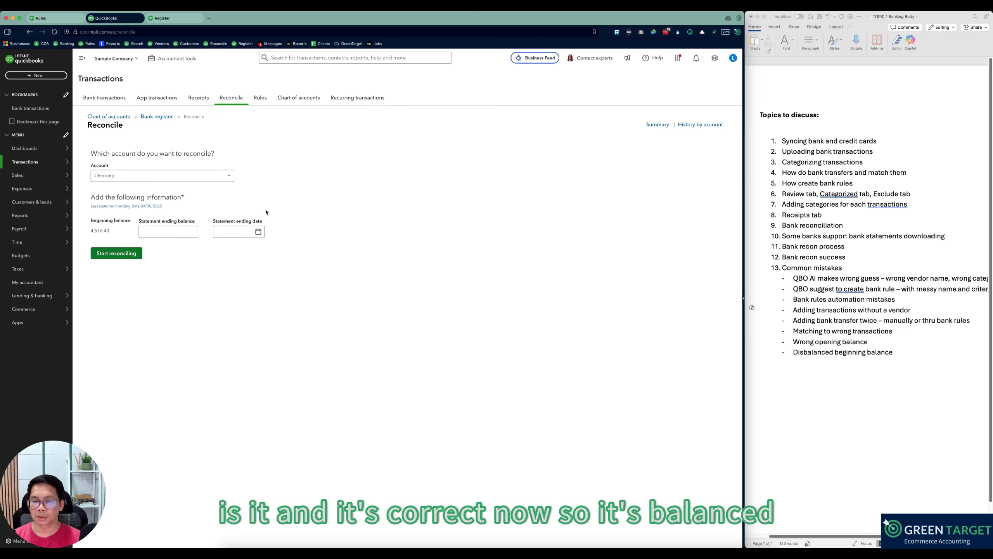
click(180, 231)
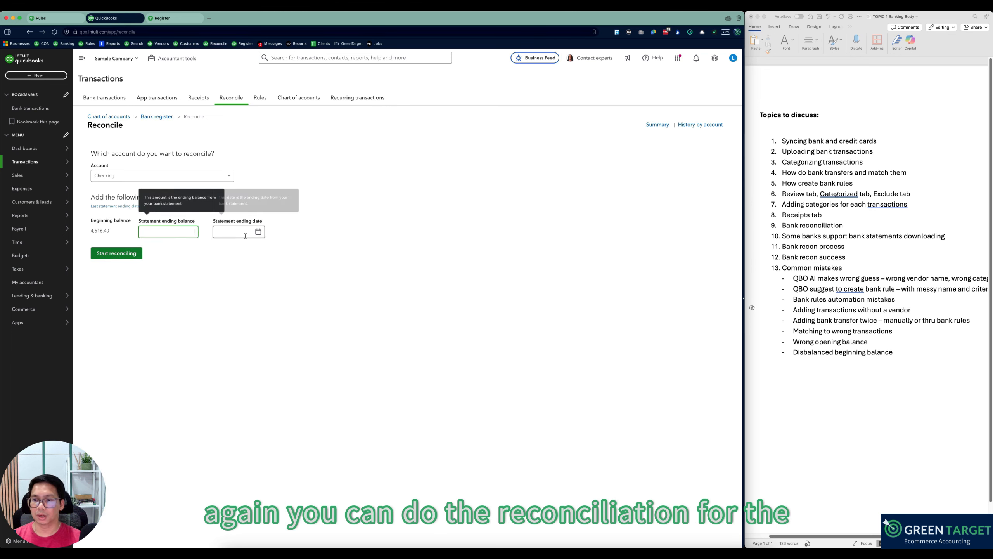
click(552, 182)
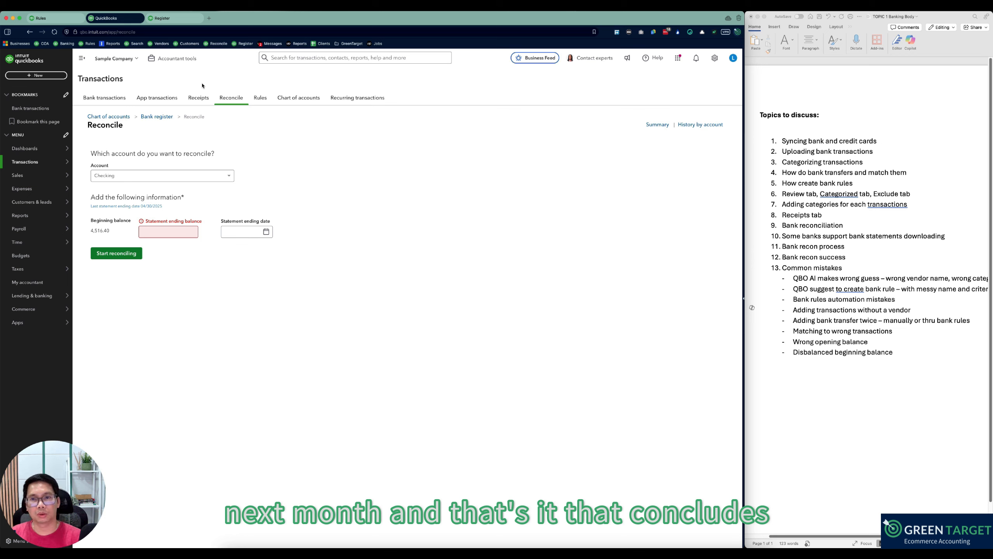